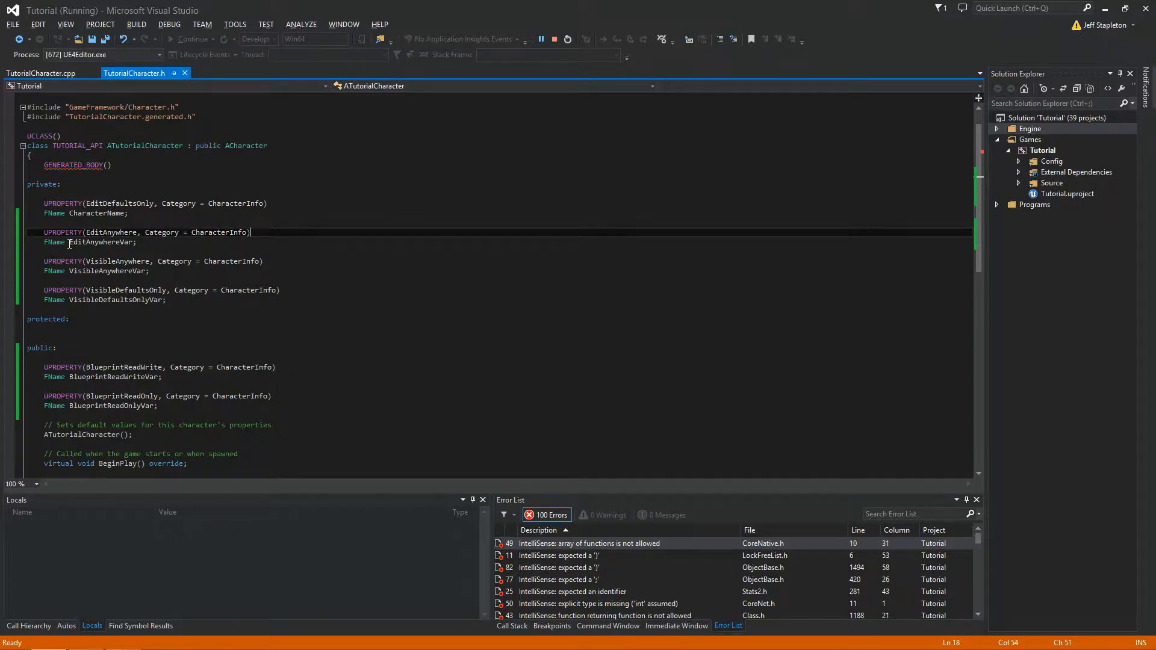
# Step: Switch to the Unreal Editor and examine the Character Name default in the PlayerCharacter blueprint, returning to the BasicMap level
pyautogui.hotkey('alt', 'Tab')
pyautogui.hotkey('alt', 'Tab')
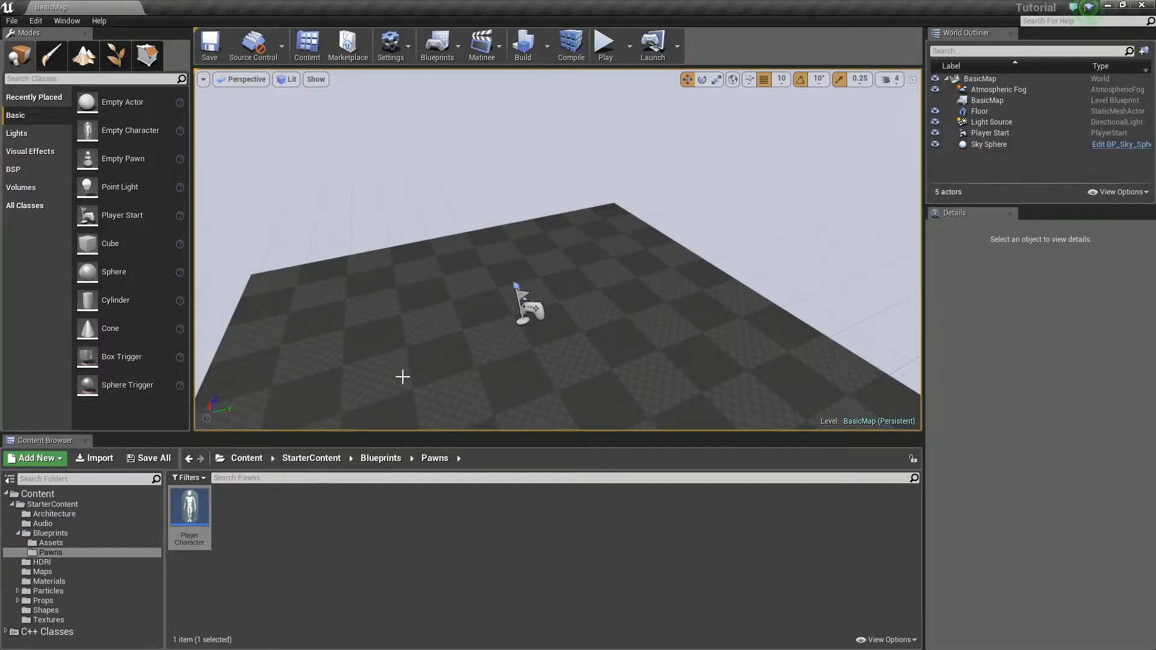
pyautogui.doubleClick(190, 509)
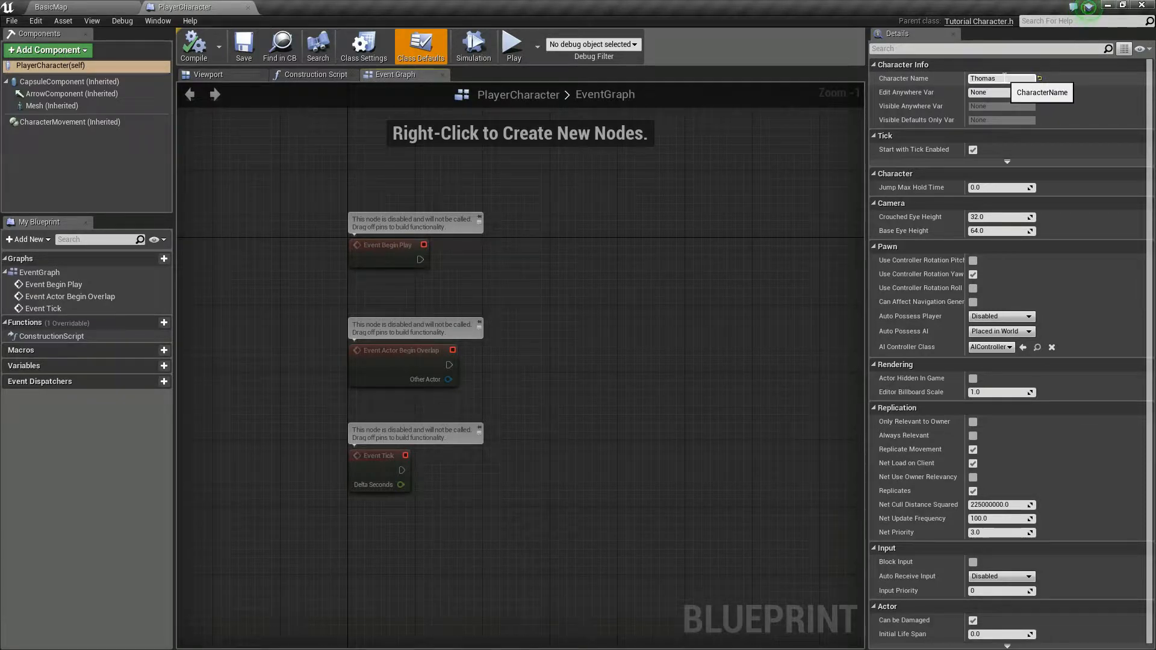
pyautogui.click(1005, 78)
pyautogui.click(52, 7)
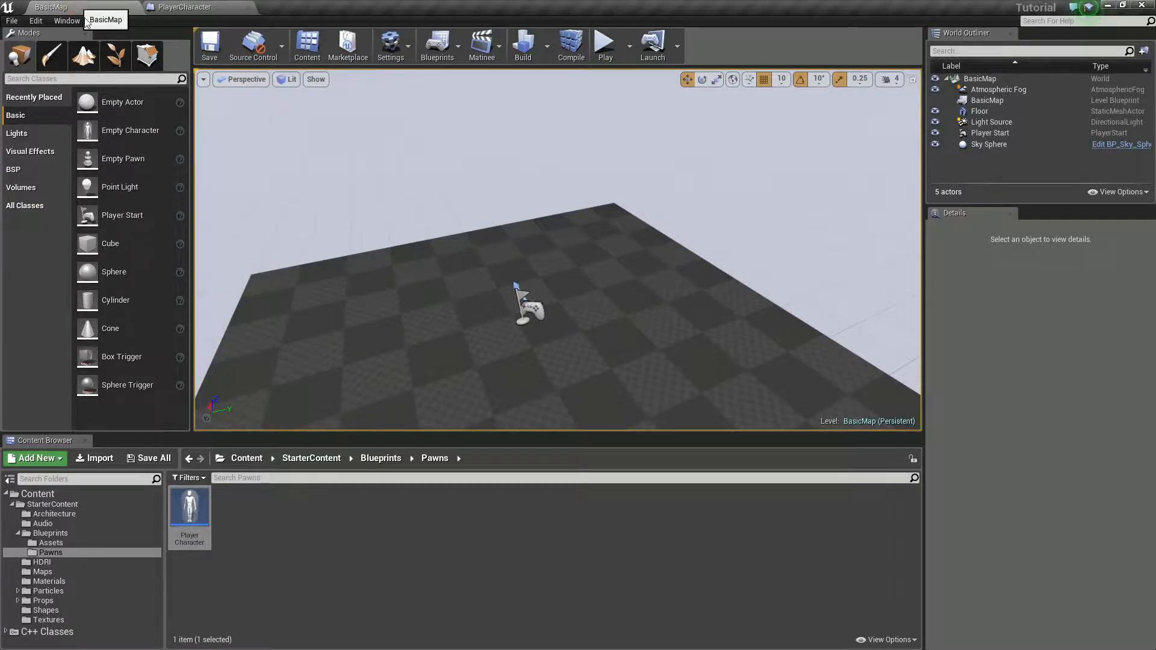
# Step: Place three instances of the PlayerCharacter blueprint at separate spots on the floor of BasicMap
pyautogui.moveTo(530, 268); pyautogui.dragTo(527, 217, button='right')
pyautogui.moveTo(190, 506); pyautogui.dragTo(419, 268)
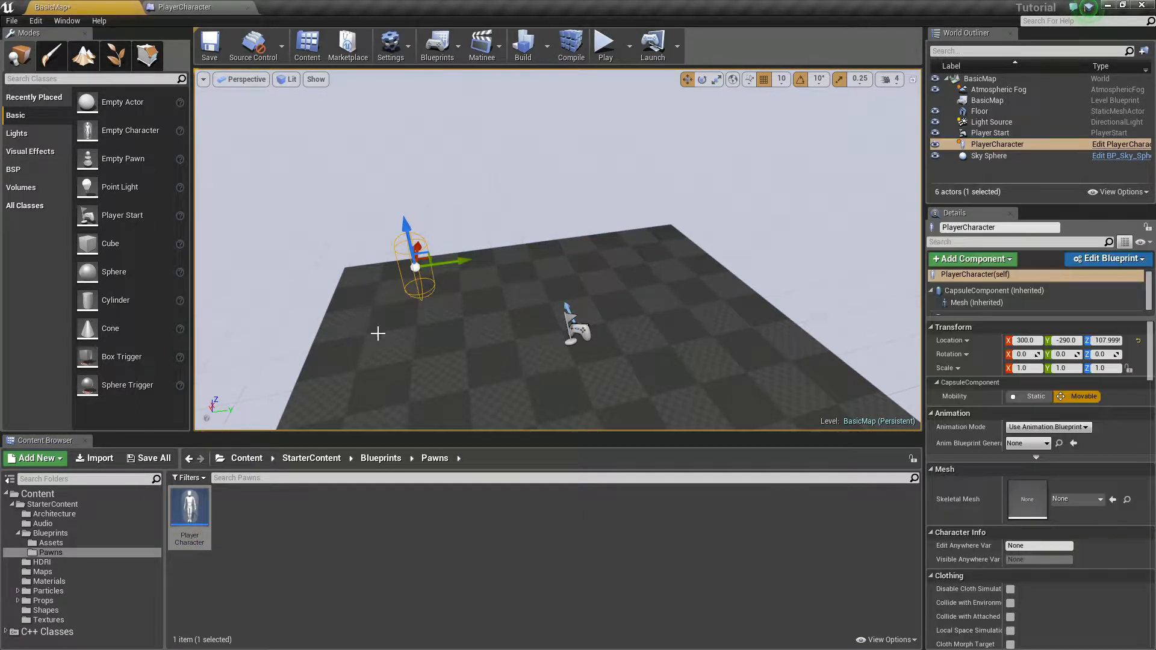
pyautogui.moveTo(186, 491); pyautogui.dragTo(648, 292)
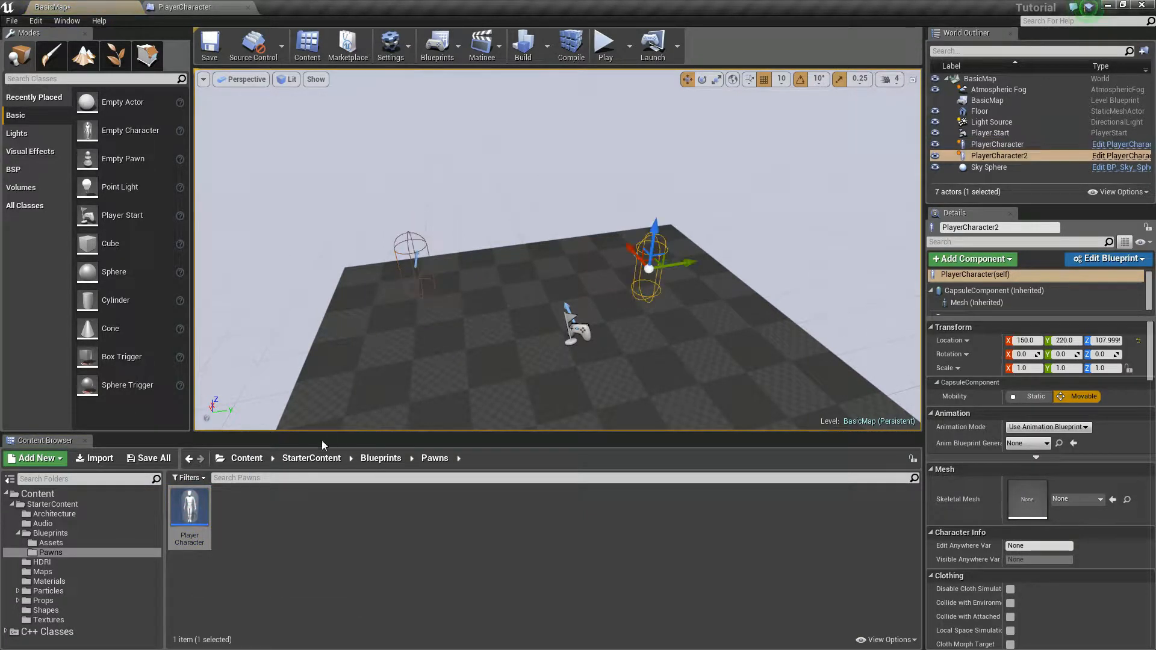
pyautogui.moveTo(190, 509); pyautogui.dragTo(746, 384)
pyautogui.moveTo(747, 385)
pyautogui.mouseDown(button='right')
pyautogui.moveTo(717, 361)
pyautogui.moveTo(747, 384)
pyautogui.mouseUp(button='right')
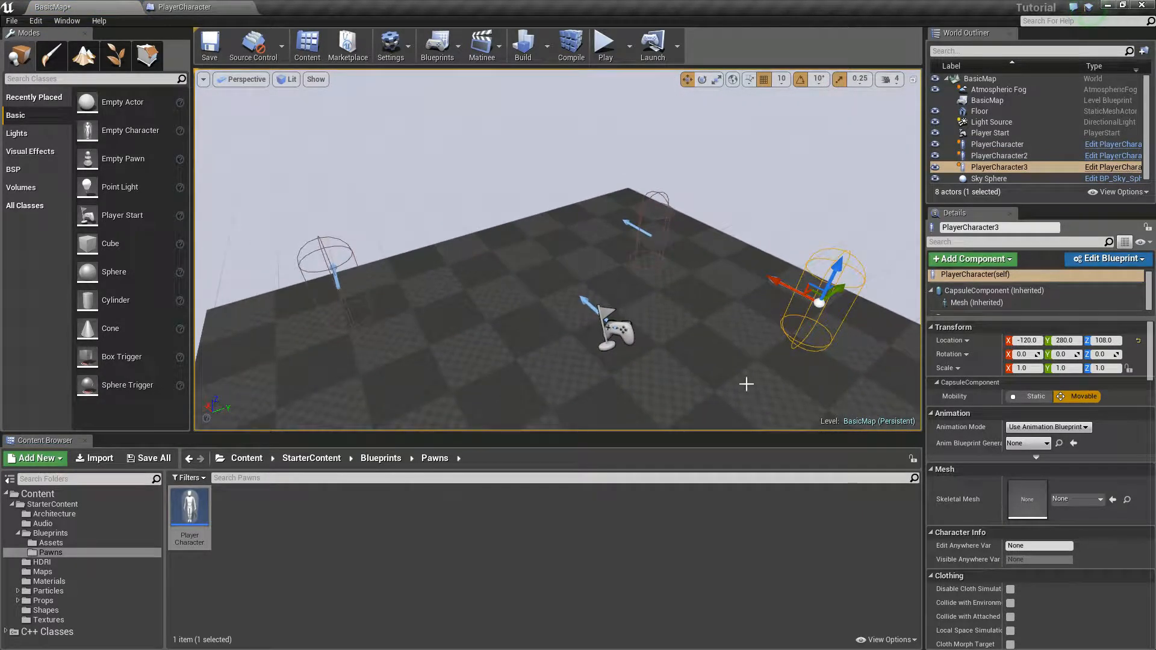
# Step: Inspect the details of the three placed PlayerCharacter instances one after another
pyautogui.click(1008, 146)
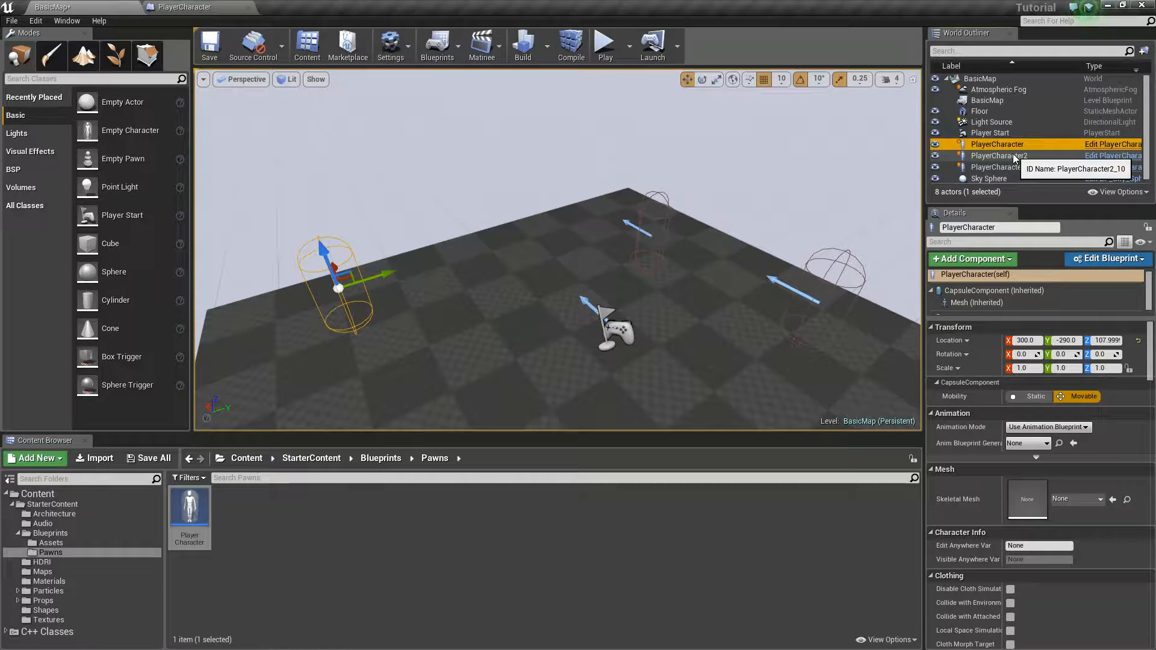
pyautogui.click(1013, 154)
pyautogui.click(1003, 167)
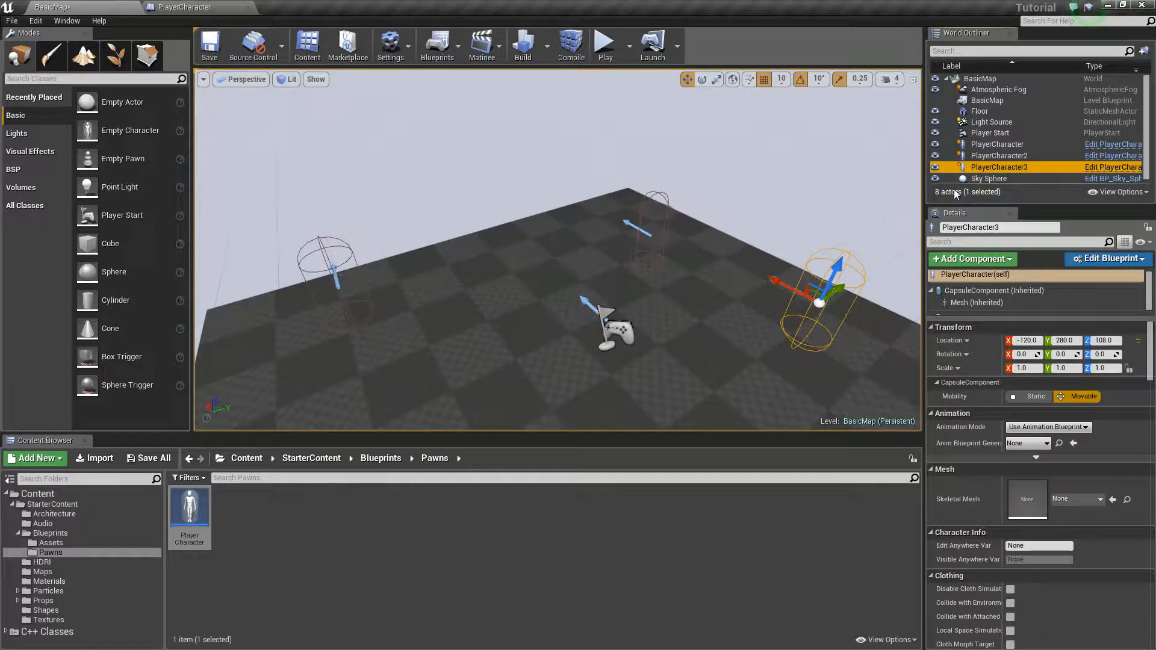
# Step: Open the blueprint from PlayerCharacter, PlayerCharacter2 and PlayerCharacter3 in turn and compare the Character Name default
pyautogui.click(1024, 145)
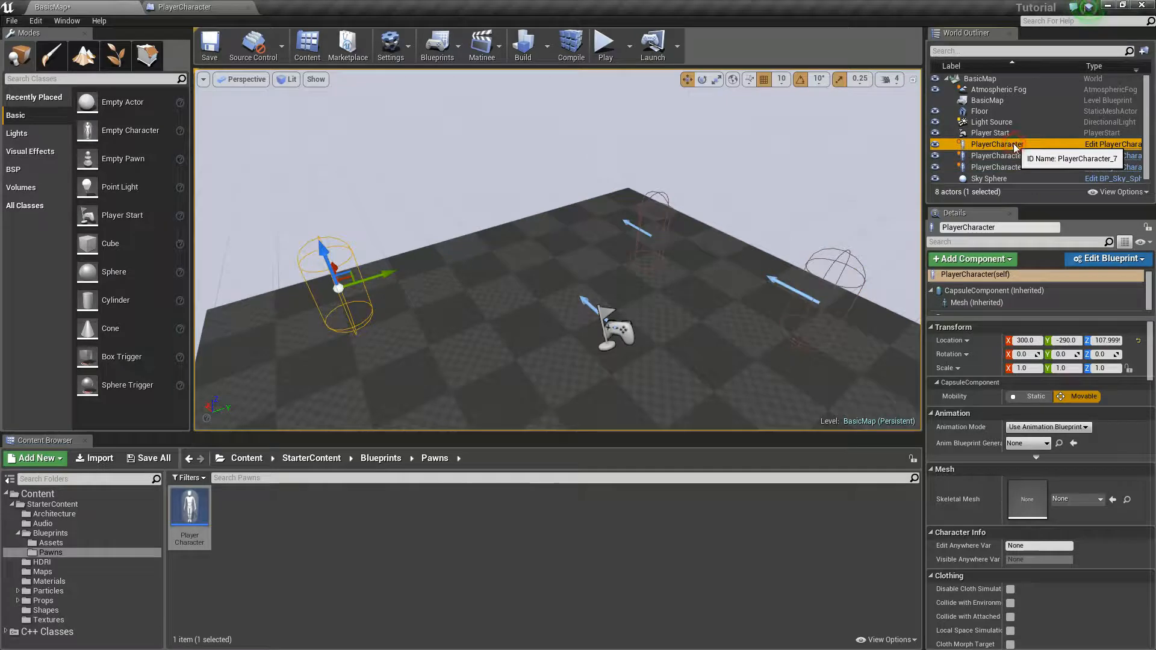
pyautogui.click(1122, 144)
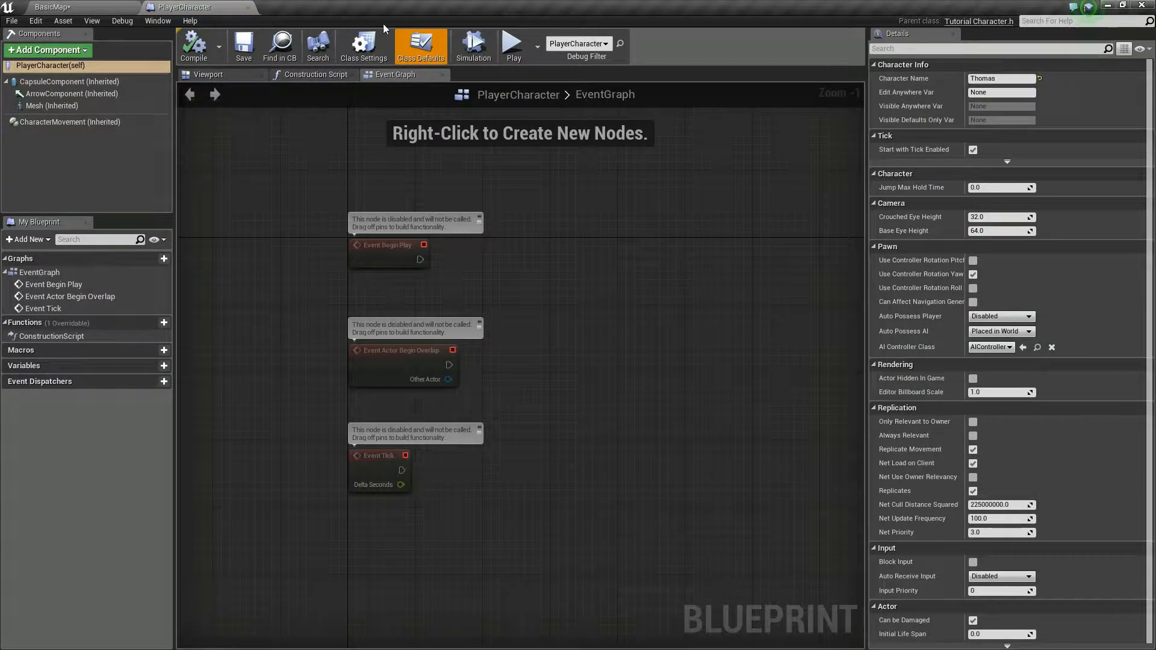
pyautogui.click(53, 7)
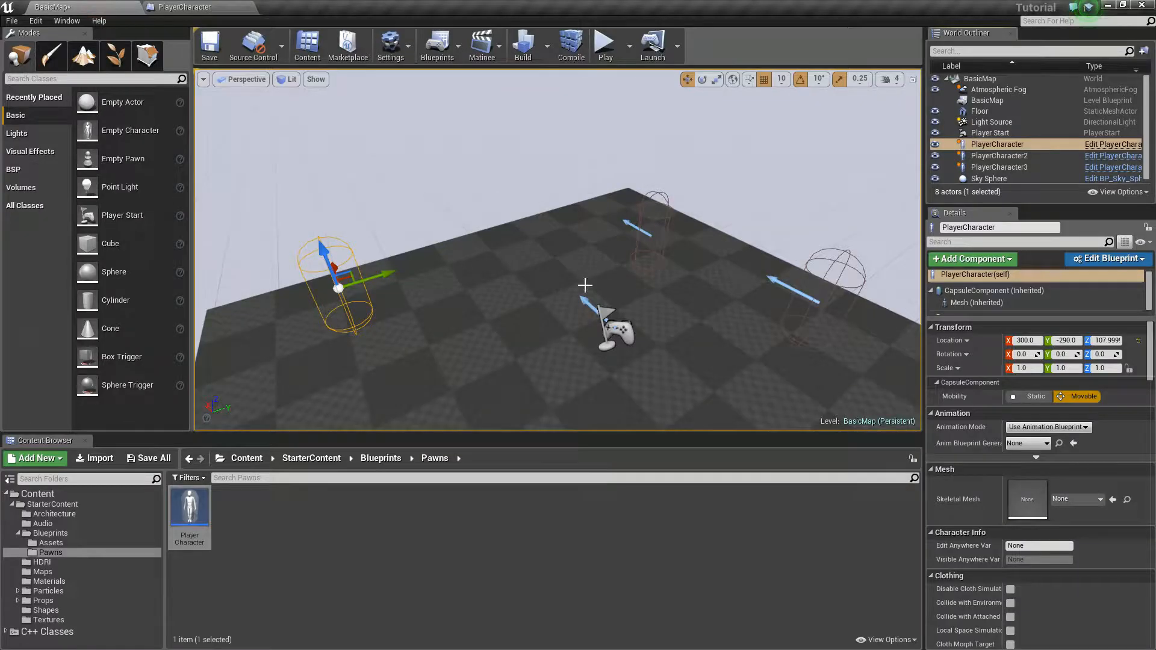
pyautogui.click(1000, 156)
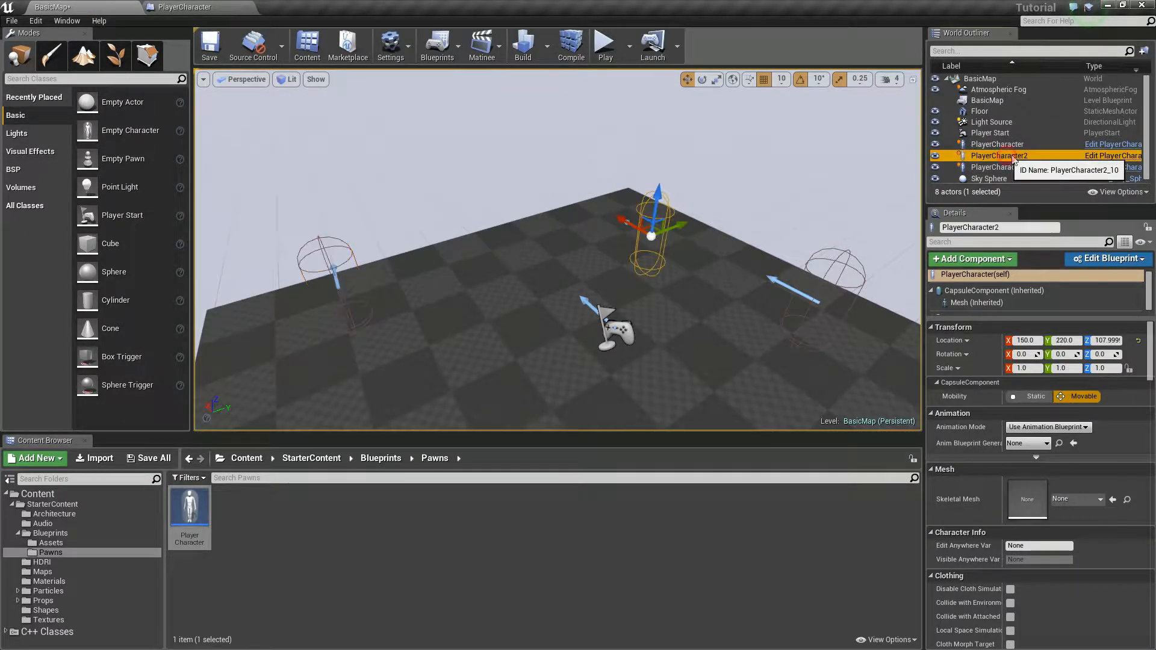
pyautogui.click(1113, 155)
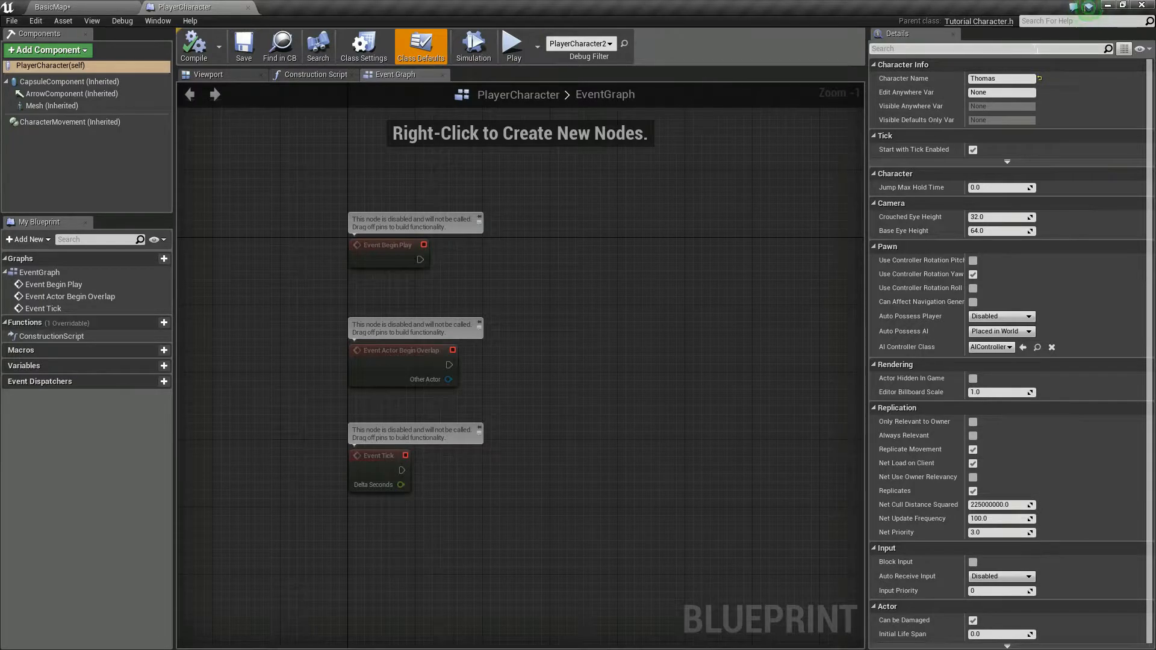
pyautogui.click(52, 7)
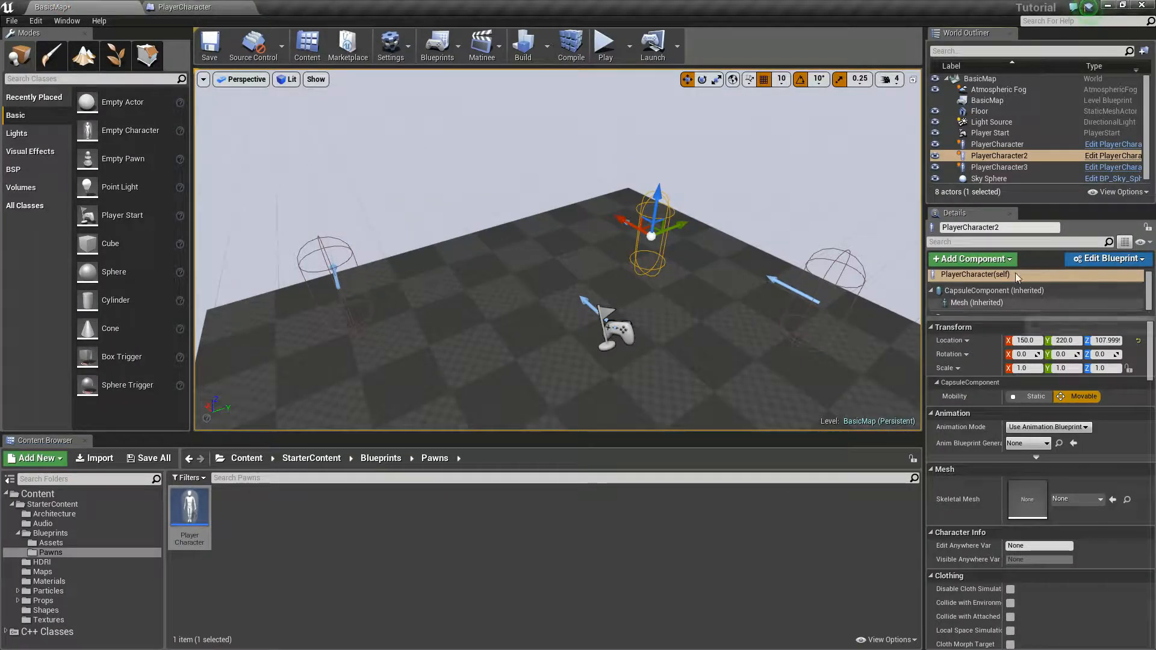
pyautogui.click(999, 167)
pyautogui.click(1113, 167)
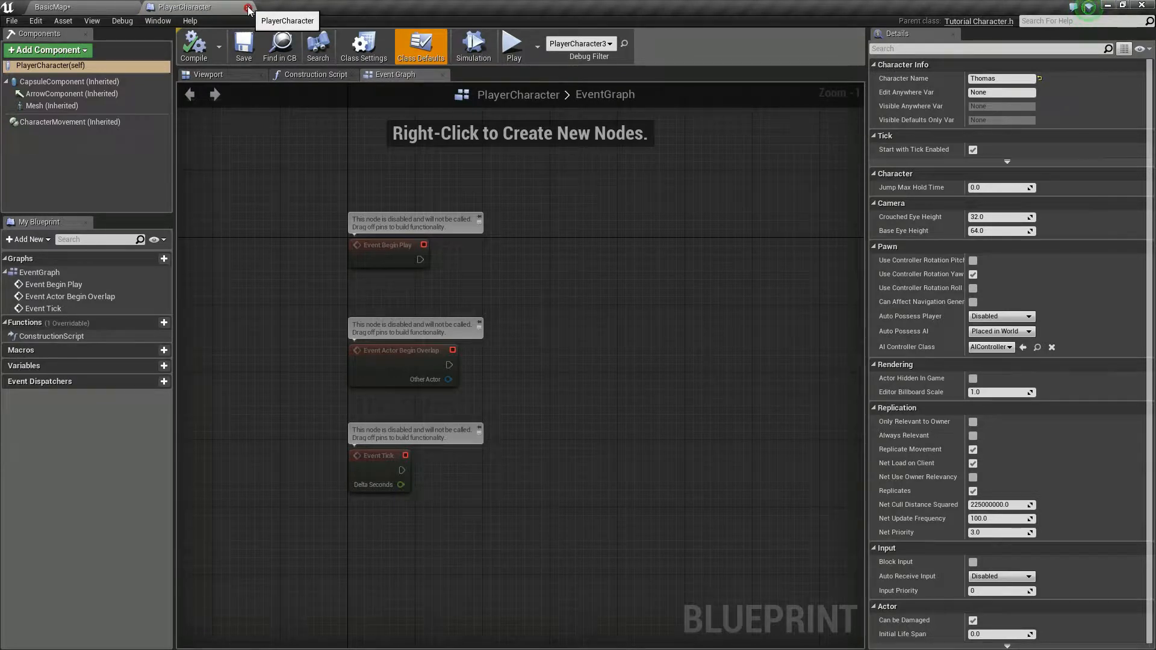
# Step: Replace the Character Name default in the PlayerCharacter blueprint's Character Info with a different first name
pyautogui.moveTo(1015, 79); pyautogui.dragTo(826, 76)
pyautogui.press('BackSpace')
pyautogui.write('Peer')
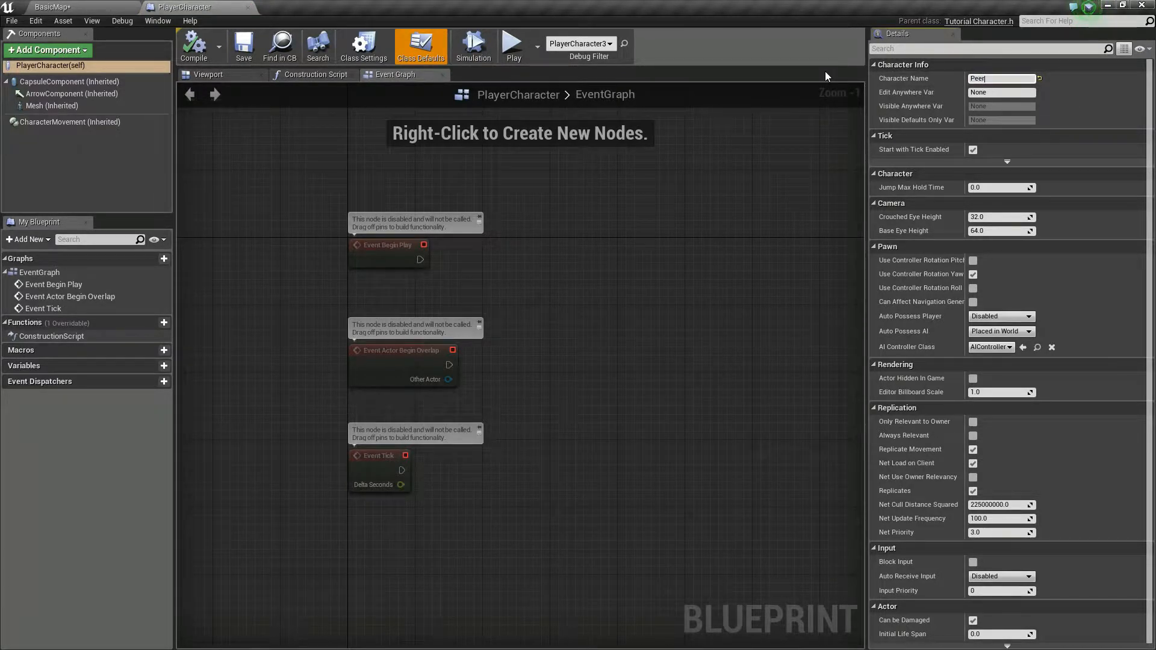
pyautogui.press('BackSpace')
pyautogui.press('BackSpace')
pyautogui.write('ter')
pyautogui.press('Return')
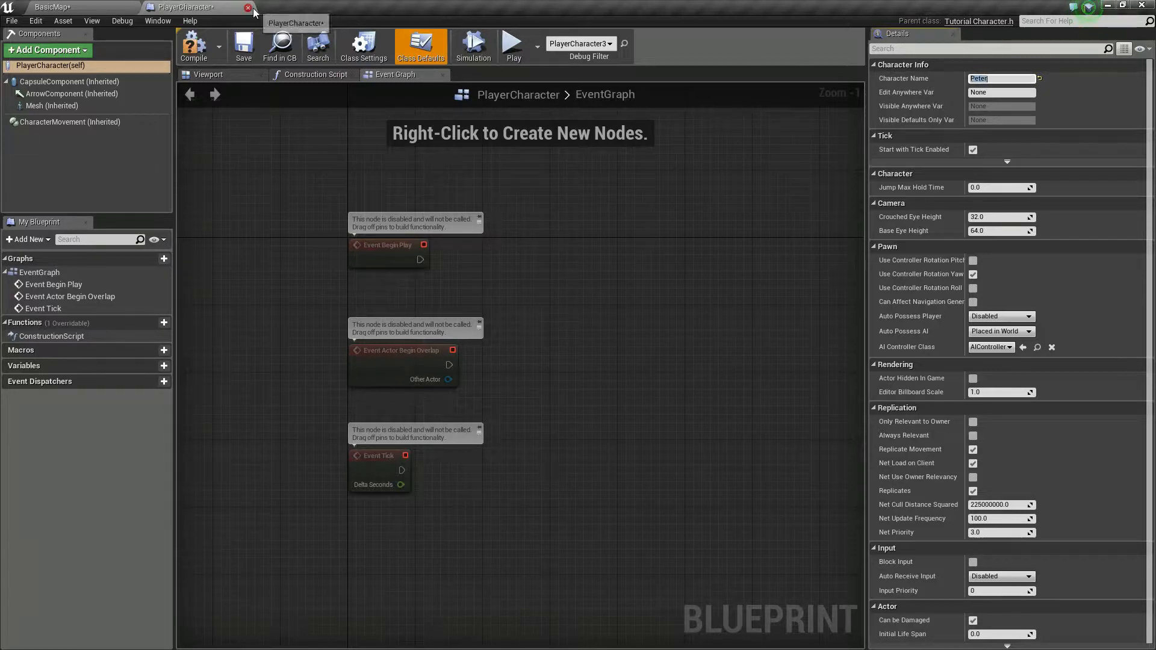
# Step: Compile and save the PlayerCharacter blueprint, and close its editor
pyautogui.click(194, 45)
pyautogui.click(244, 45)
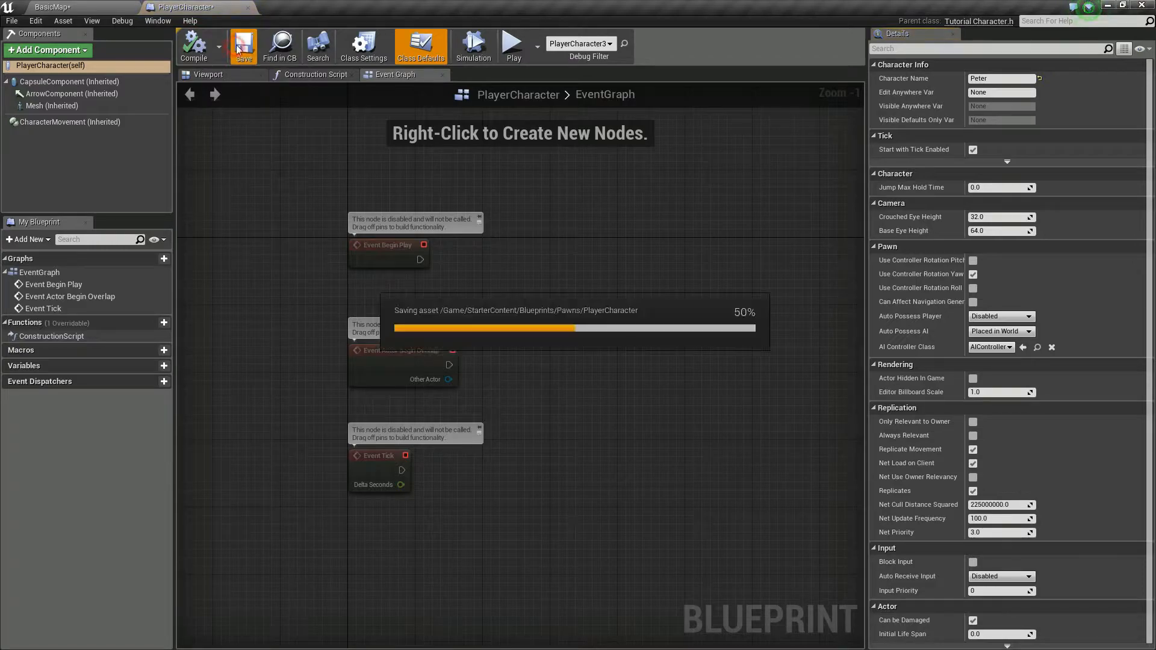
pyautogui.click(246, 7)
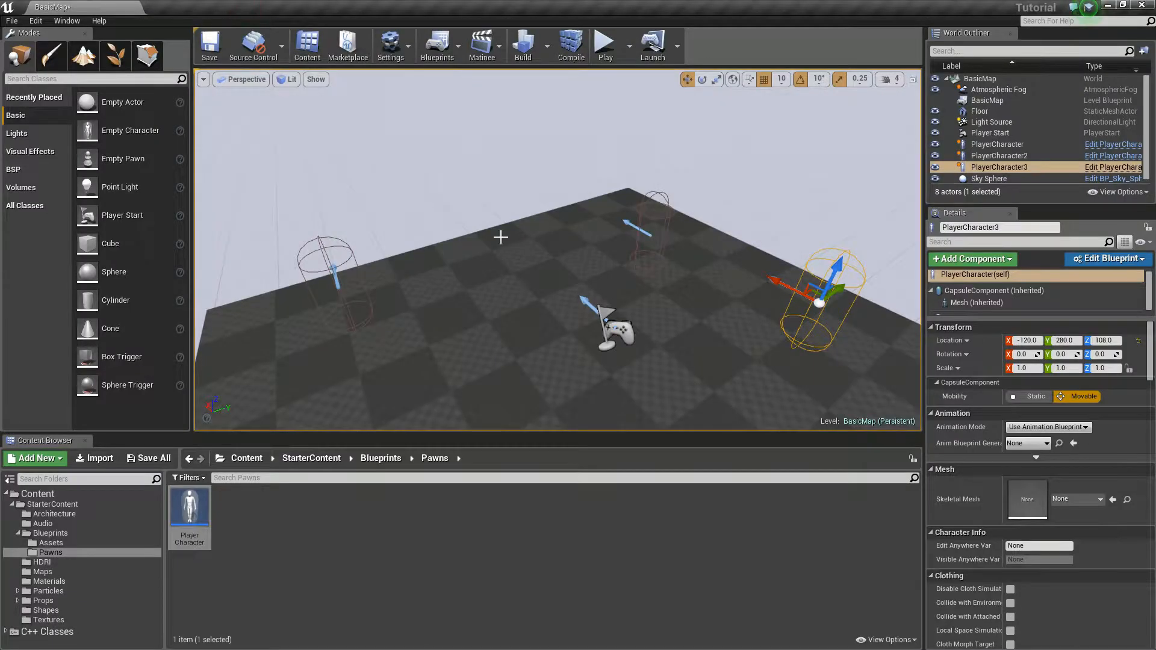
# Step: Check the Character Name default in the blueprint opened from PlayerCharacter and from PlayerCharacter2, closing the blueprint editor after each check
pyautogui.click(1018, 145)
pyautogui.click(1091, 144)
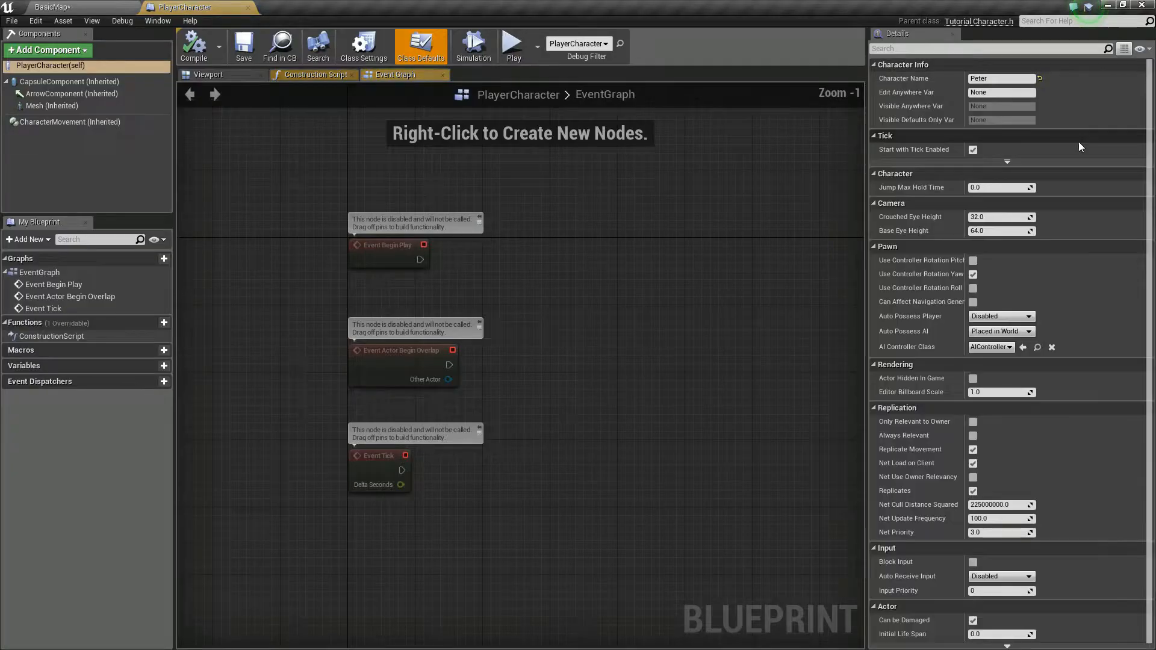
pyautogui.click(248, 7)
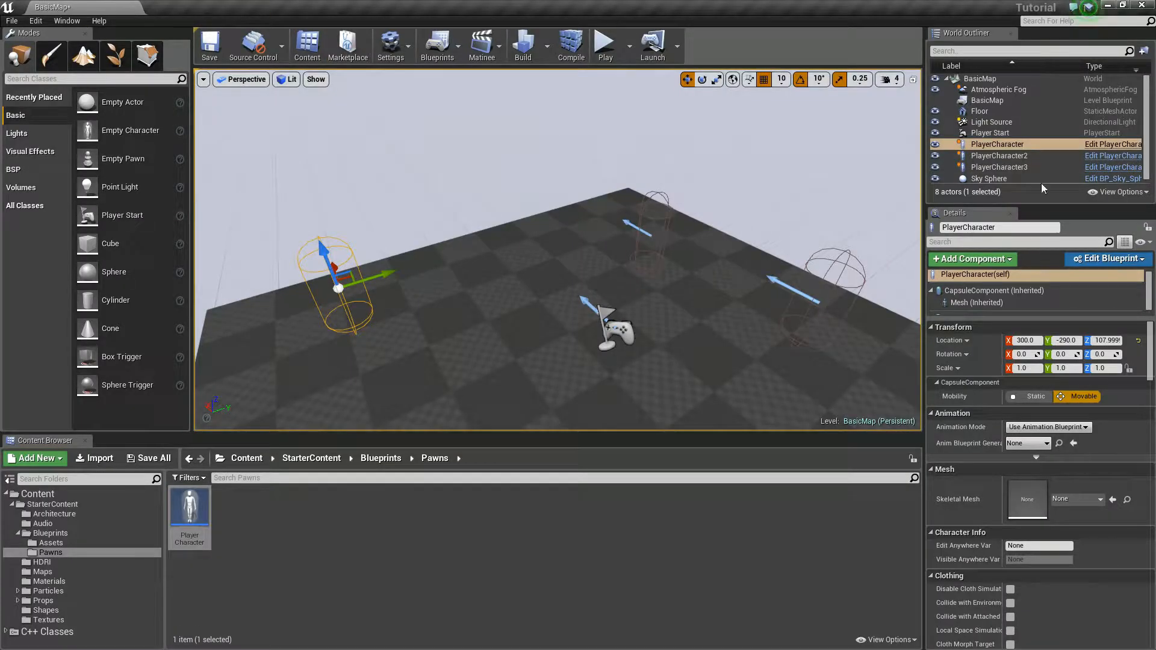
pyautogui.click(1025, 155)
pyautogui.click(1113, 156)
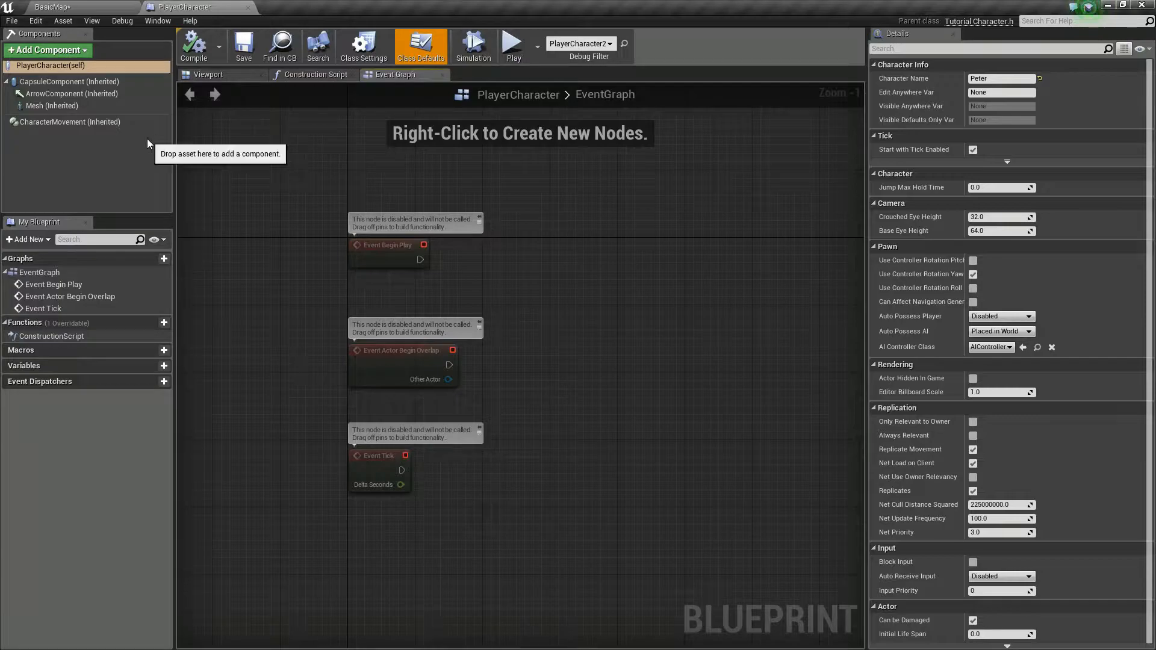
pyautogui.click(84, 8)
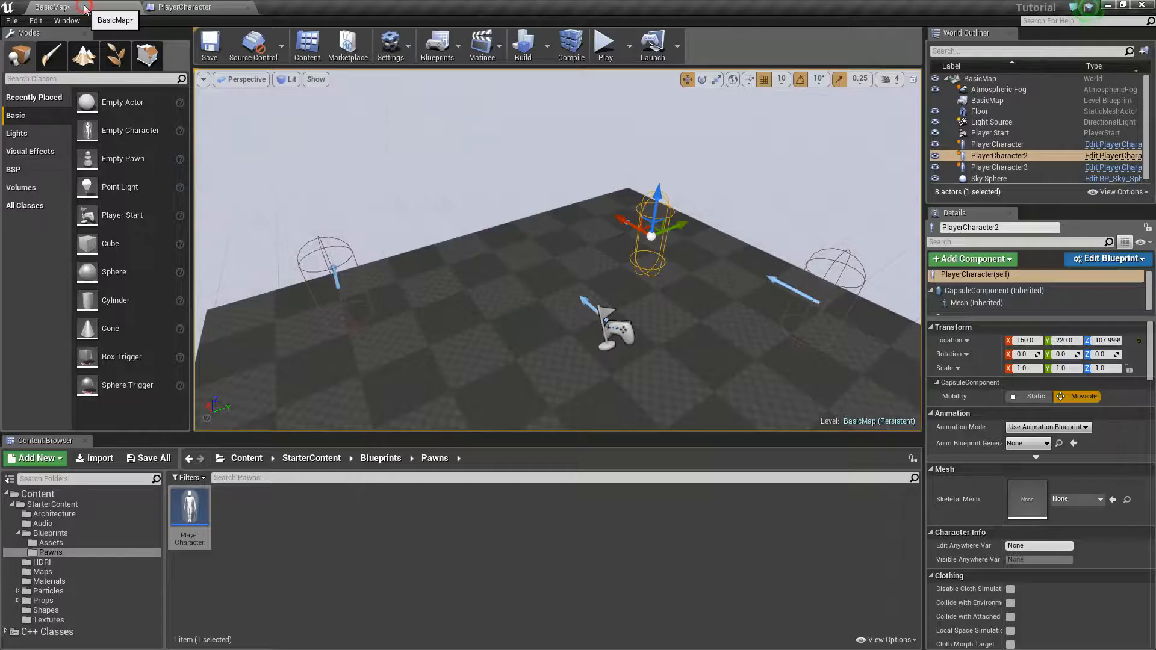
pyautogui.click(252, 8)
# Step: Set Edit Anywhere Var to A on the PlayerCharacter instance in the level
pyautogui.moveTo(678, 302)
pyautogui.mouseDown(button='right')
pyautogui.moveTo(653, 379)
pyautogui.moveTo(673, 318)
pyautogui.moveTo(687, 313)
pyautogui.moveTo(638, 308)
pyautogui.moveTo(673, 300)
pyautogui.mouseUp(button='right')
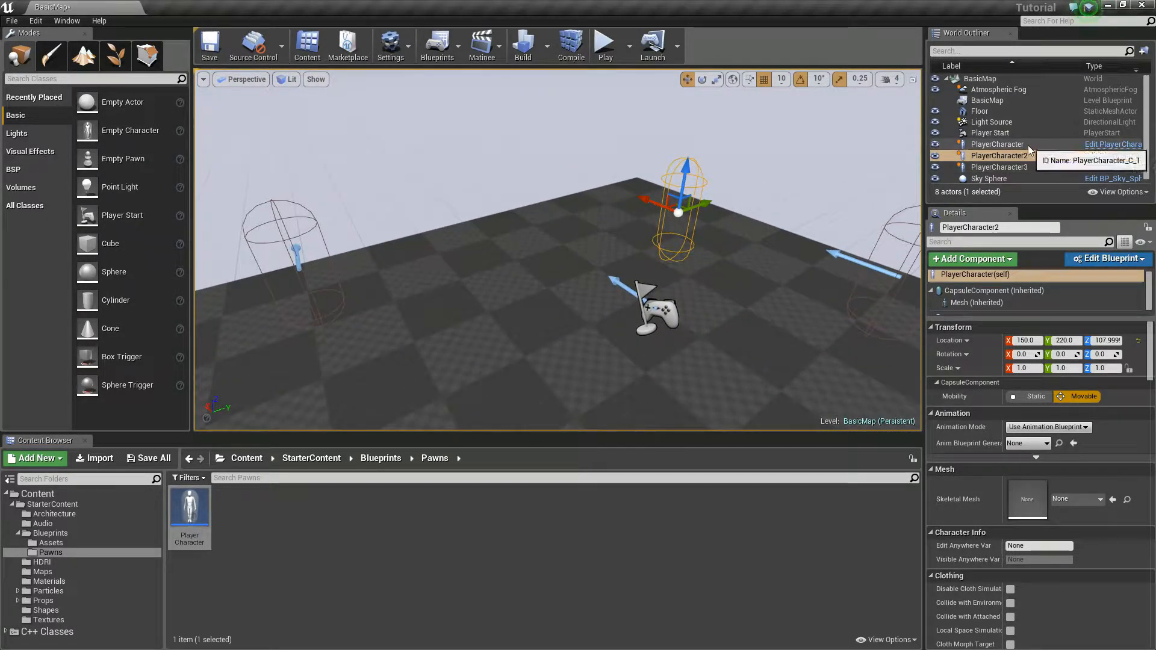
pyautogui.click(997, 144)
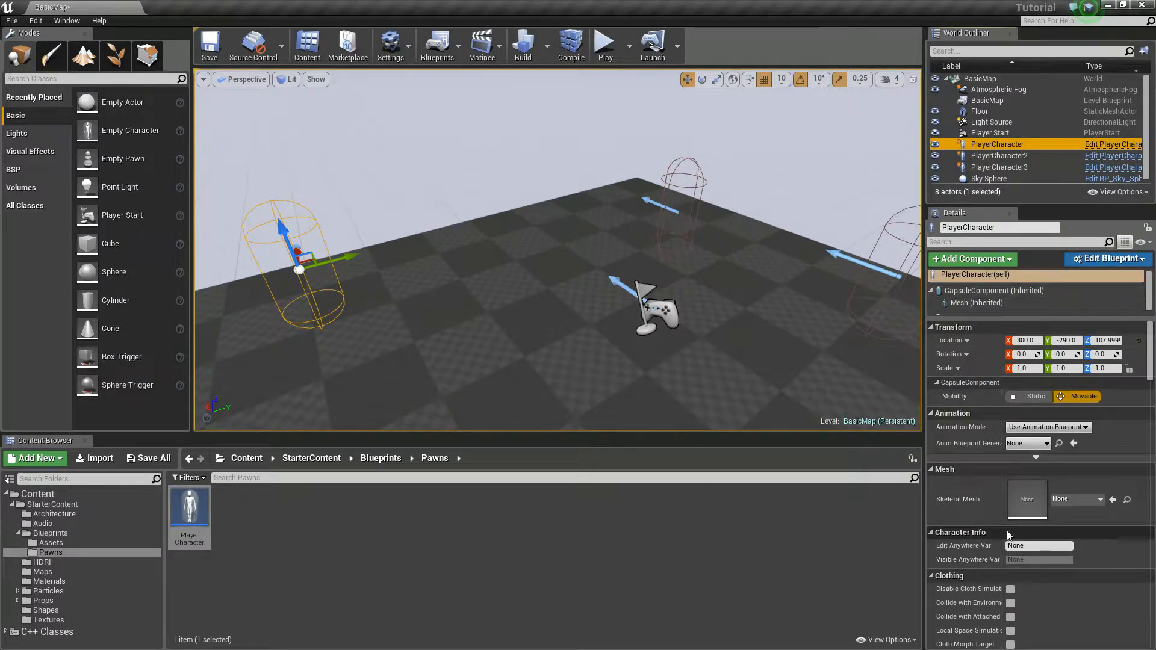
pyautogui.scroll(-2, 1042, 422)
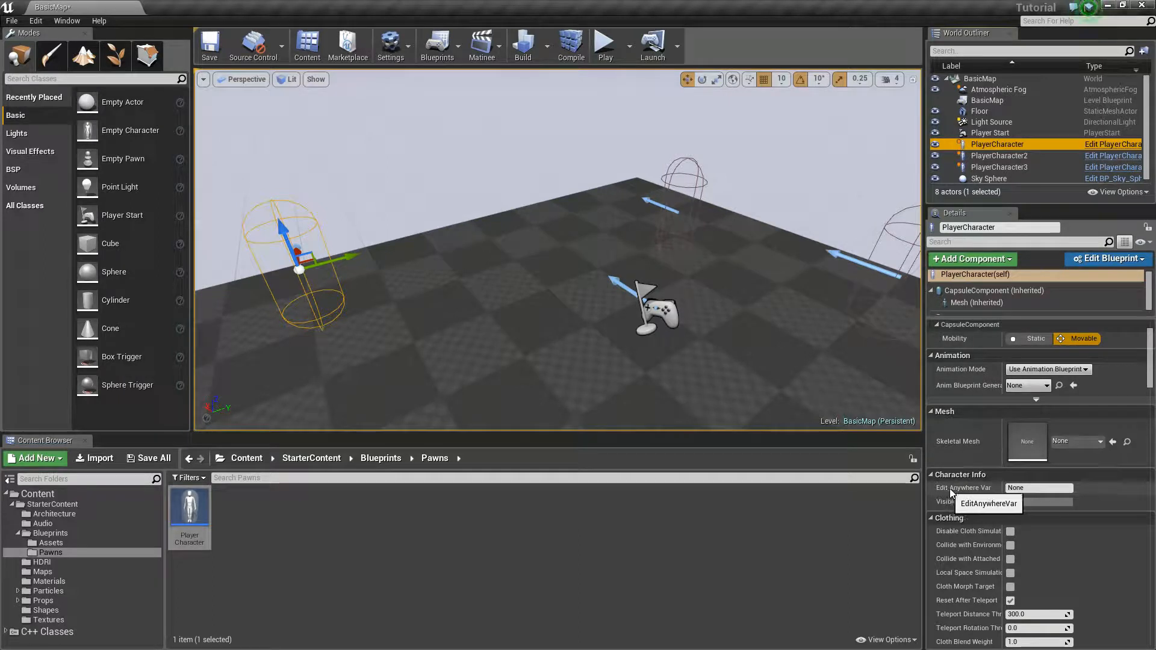
pyautogui.click(1039, 487)
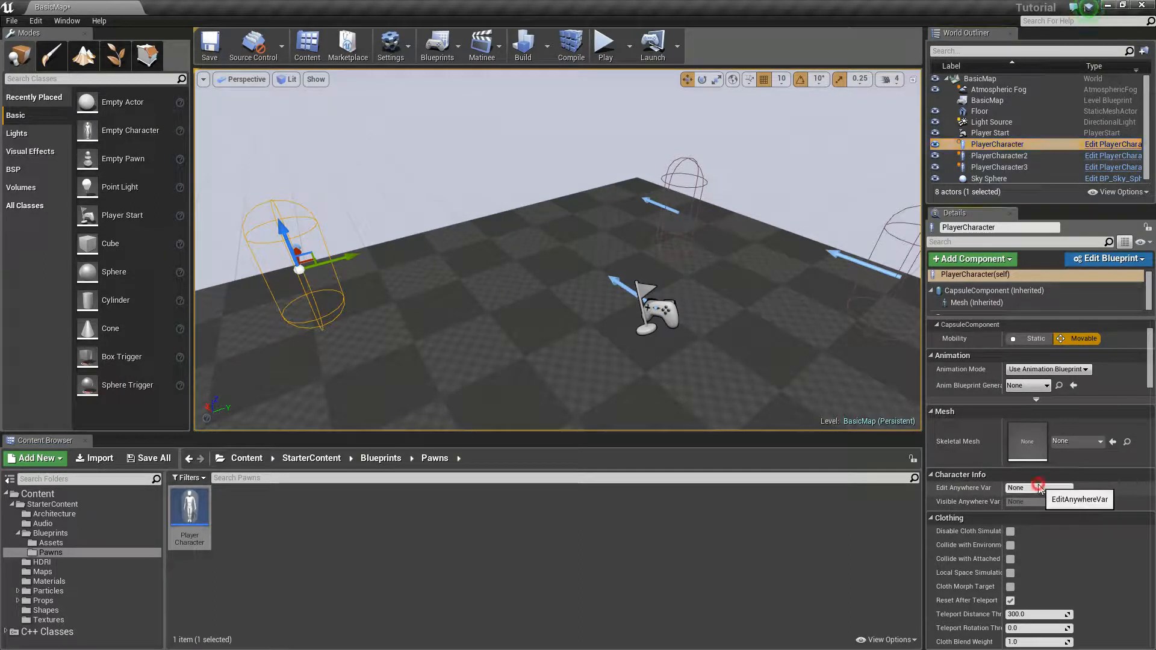
pyautogui.doubleClick(1038, 486)
pyautogui.press('BackSpace')
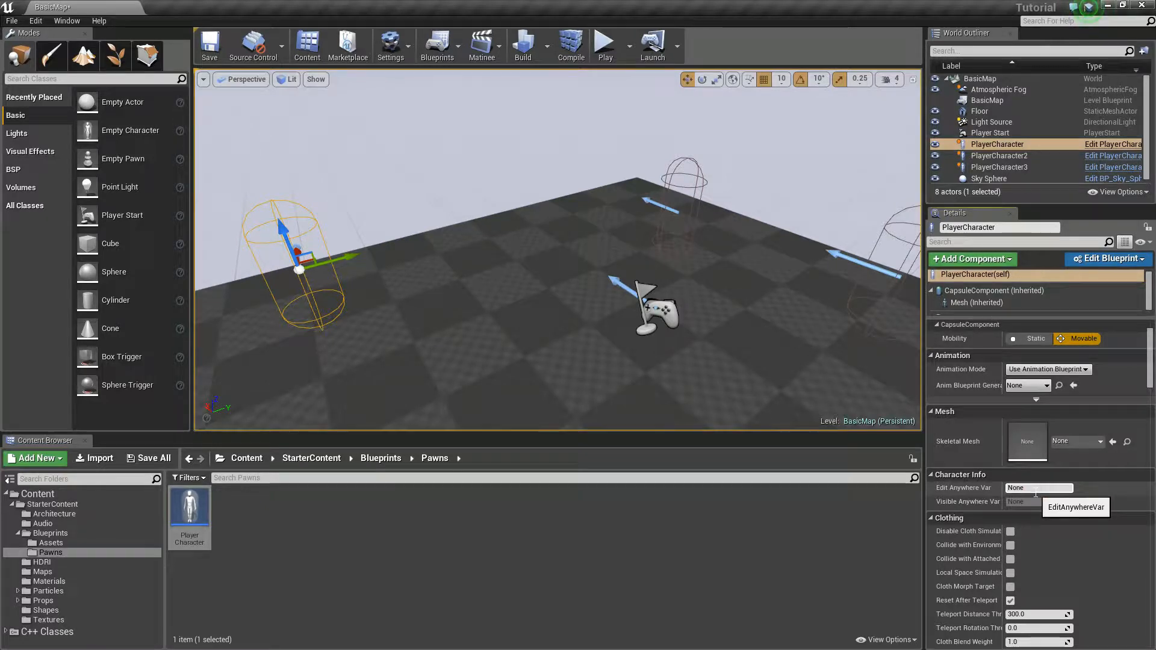
pyautogui.write('A')
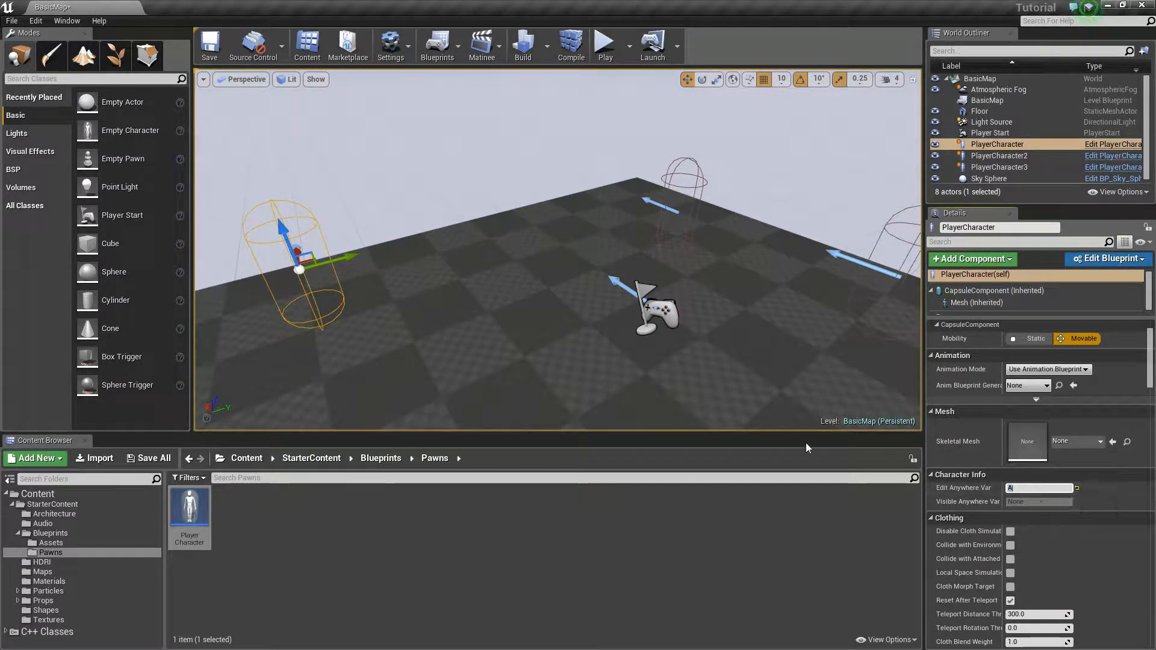
# Step: Set Edit Anywhere Var to B on the PlayerCharacter2 instance
pyautogui.click(1060, 157)
pyautogui.click(1046, 488)
pyautogui.write('B')
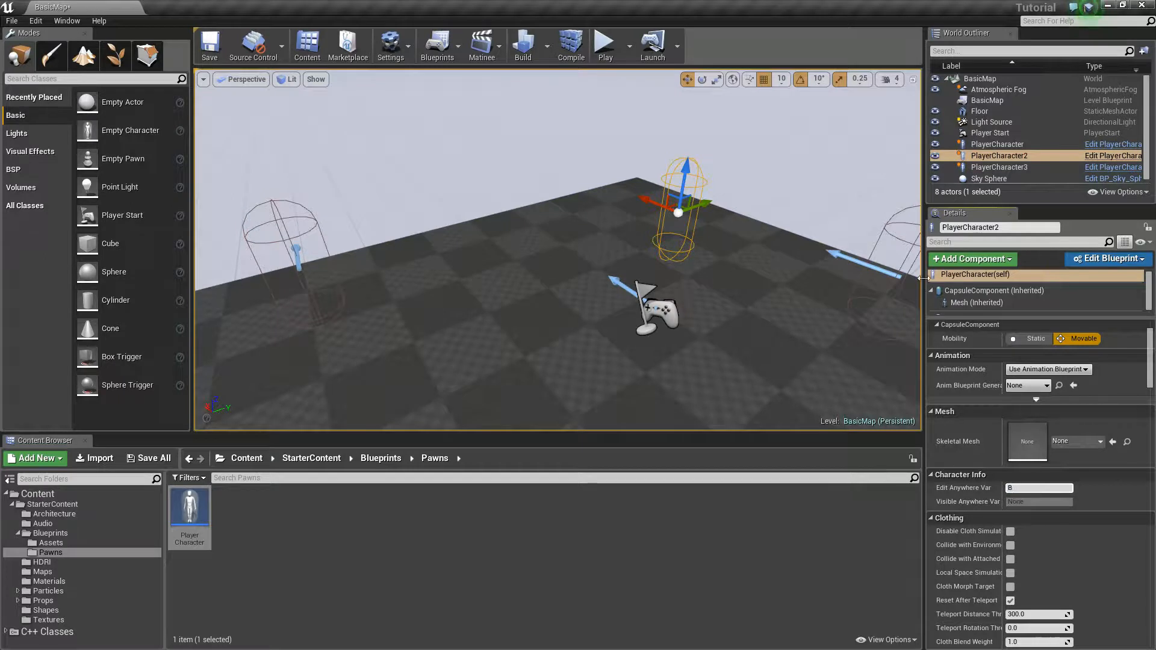
# Step: Set Edit Anywhere Var to C on the PlayerCharacter3 instance
pyautogui.click(1000, 167)
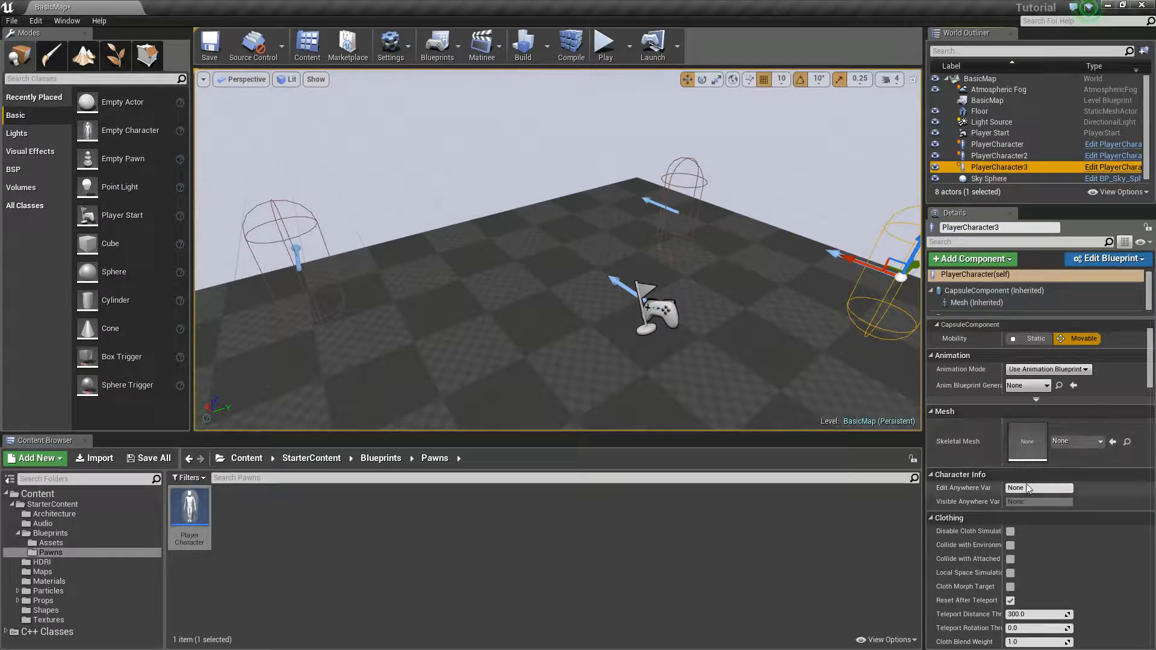
pyautogui.click(1048, 491)
pyautogui.press('BackSpace')
pyautogui.press('BackSpace')
pyautogui.press('BackSpace')
pyautogui.press('BackSpace')
pyautogui.write('C')
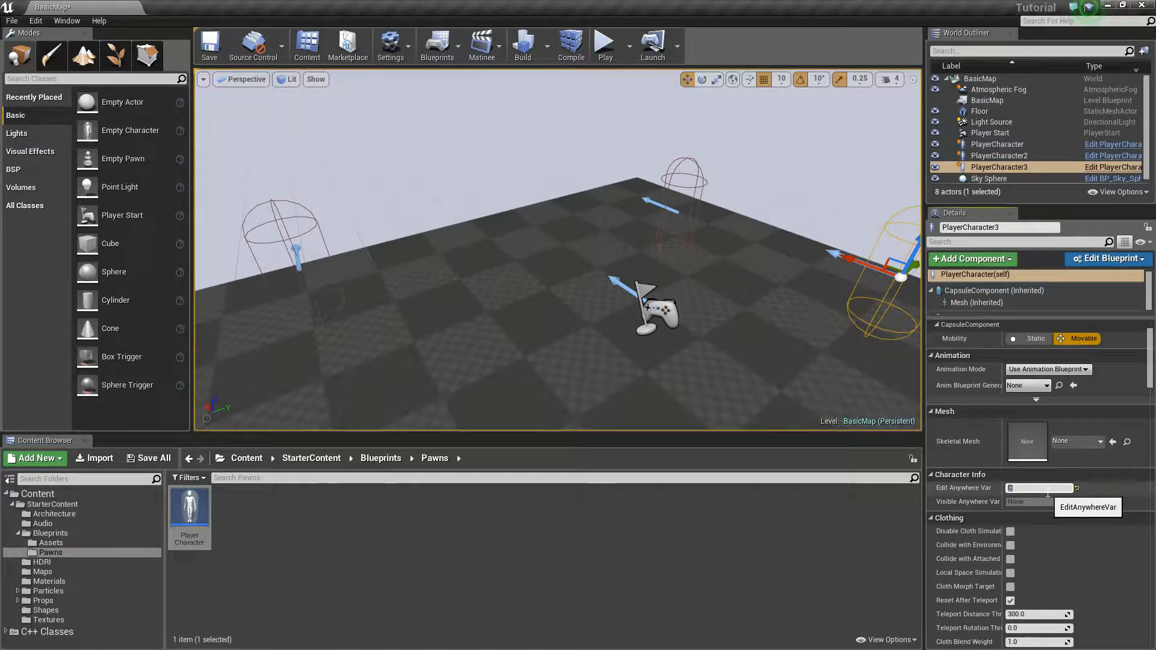
pyautogui.press('Return')
# Step: Compare the Edit Anywhere Var value across the three PlayerCharacter instances
pyautogui.click(1000, 155)
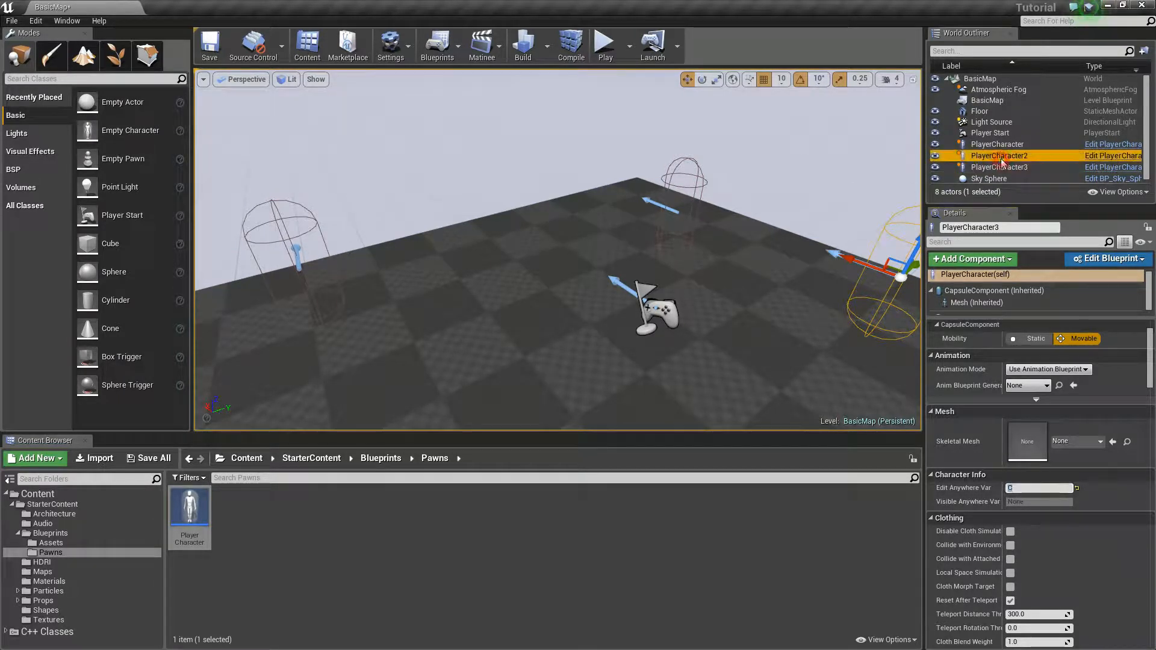
pyautogui.click(1000, 144)
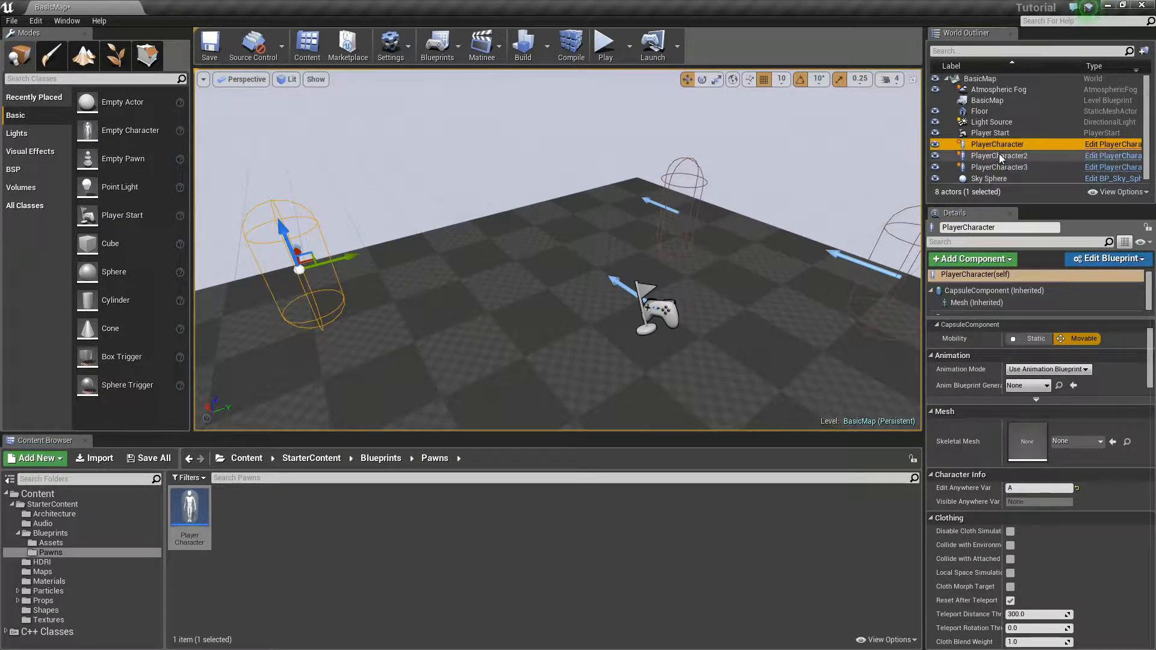
pyautogui.click(1000, 155)
pyautogui.click(1000, 167)
pyautogui.click(1000, 156)
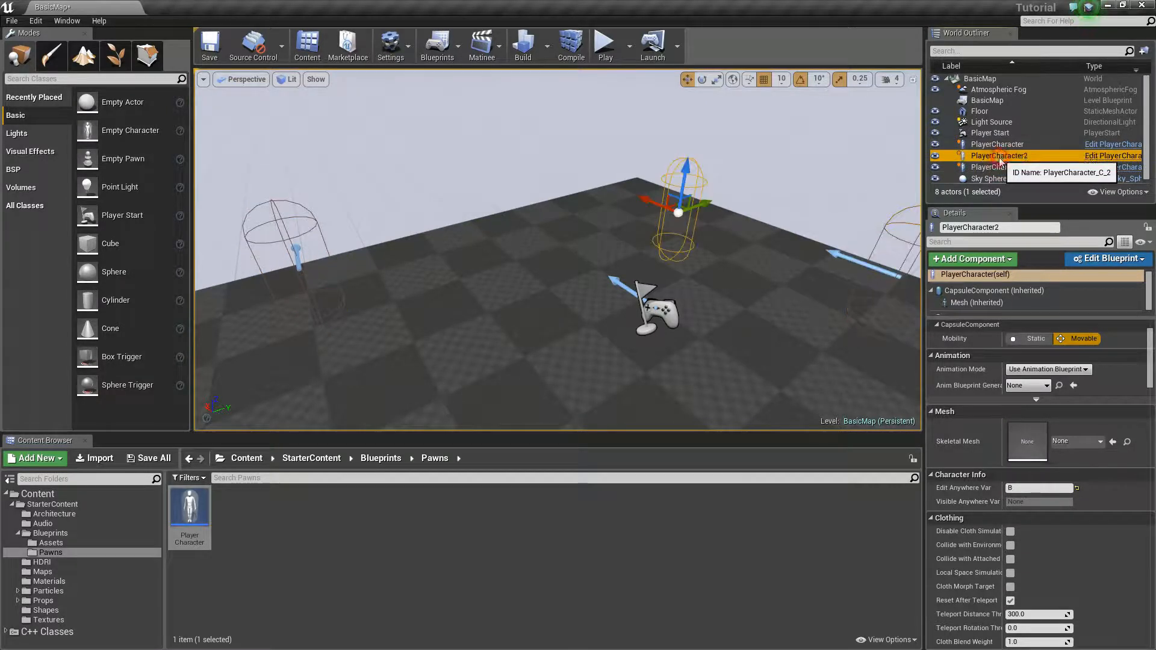
# Step: Recheck the Edit Anywhere Var field on each placed PlayerCharacter instance in turn
pyautogui.click(1000, 145)
pyautogui.click(1000, 156)
pyautogui.click(1000, 167)
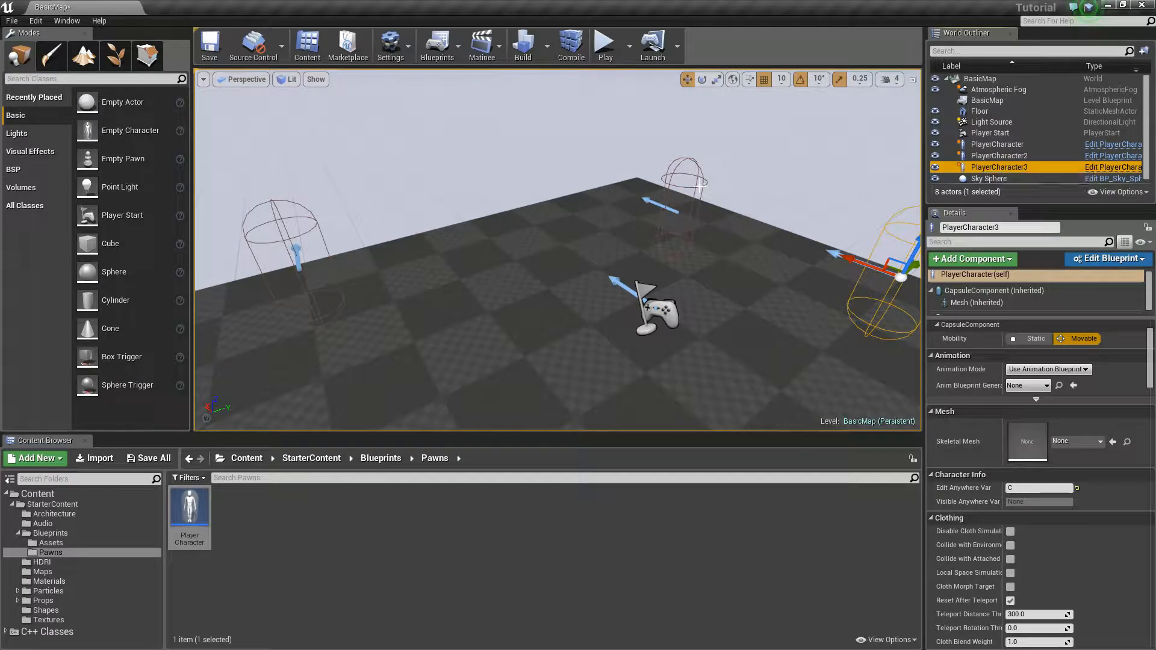
pyautogui.moveTo(602, 241); pyautogui.dragTo(507, 245, button='right')
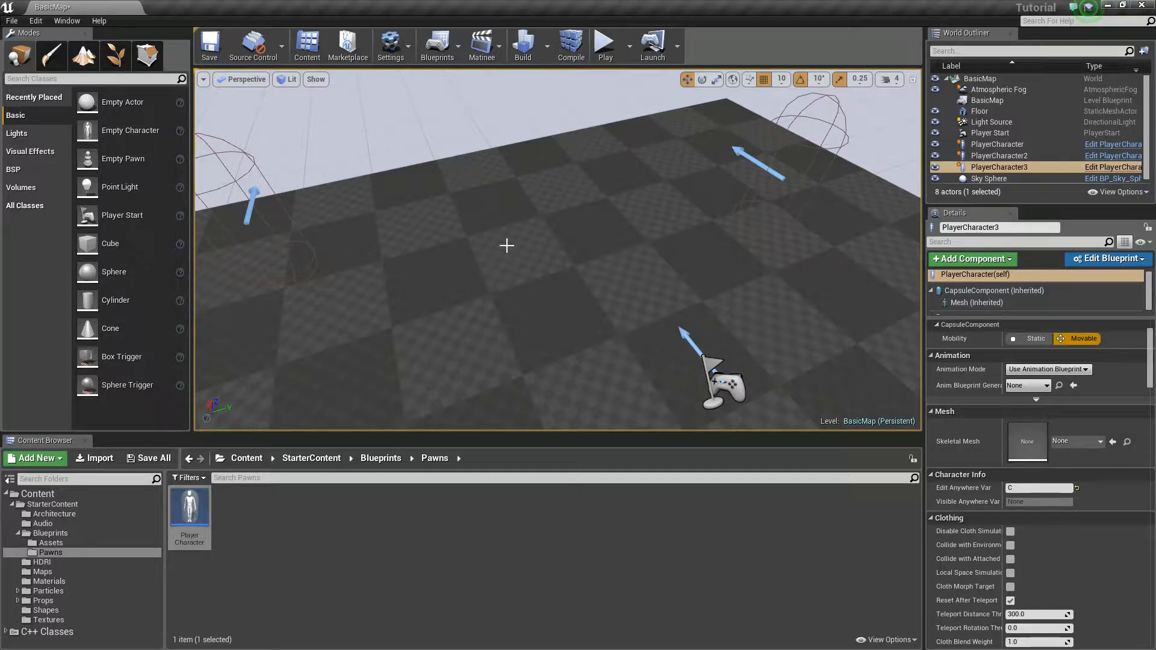
pyautogui.press('f')
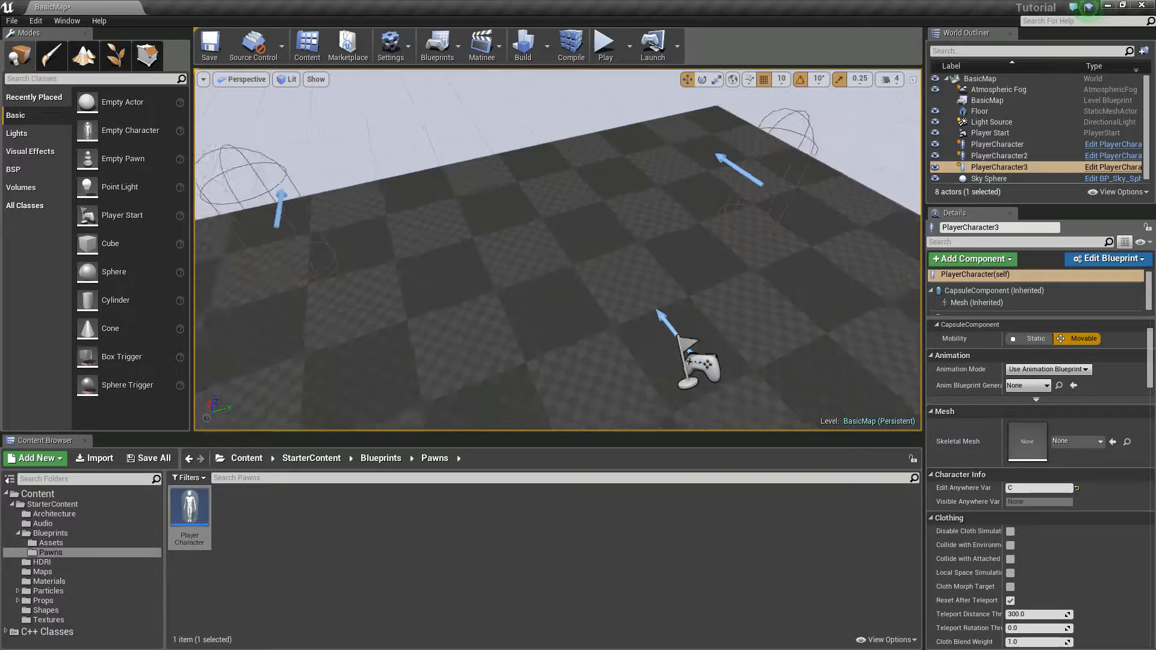
pyautogui.moveTo(479, 274); pyautogui.dragTo(379, 307, button='right')
pyautogui.press('d')
pyautogui.press('w')
pyautogui.press('s')
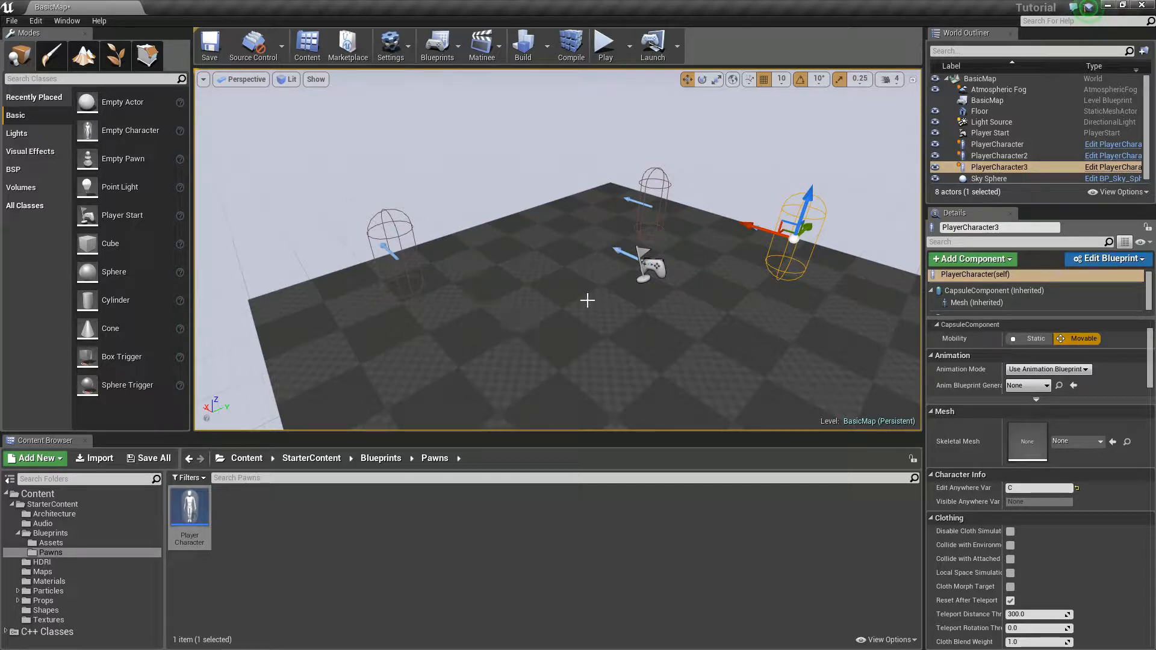
pyautogui.click(390, 253)
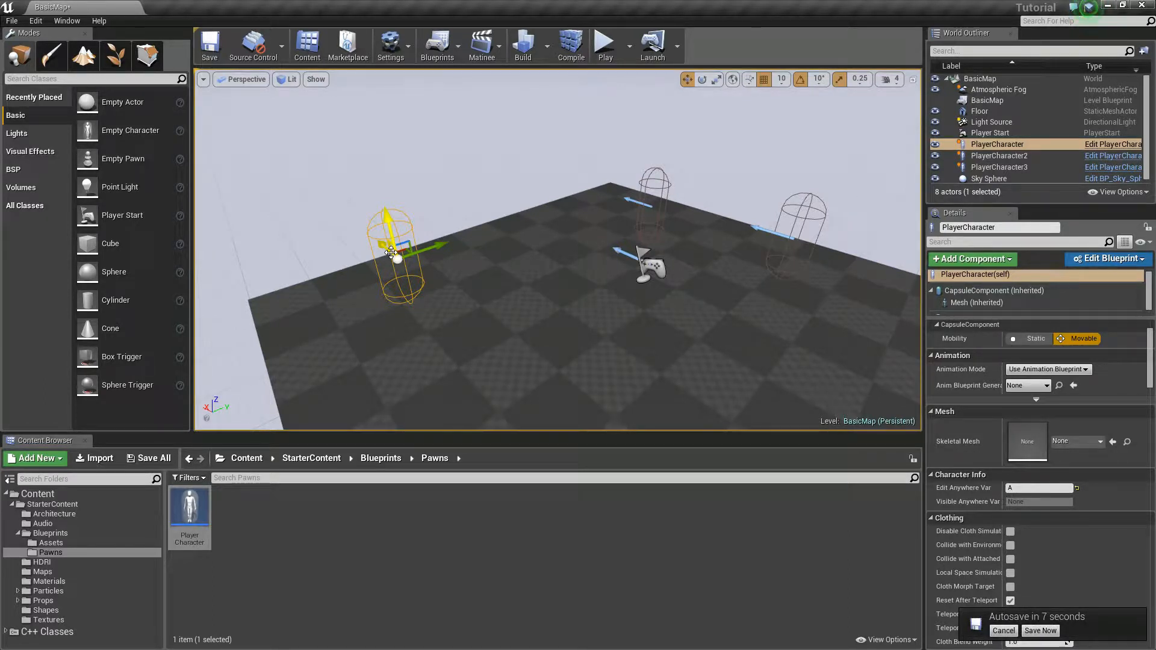
pyautogui.moveTo(484, 207); pyautogui.dragTo(475, 283, button='right')
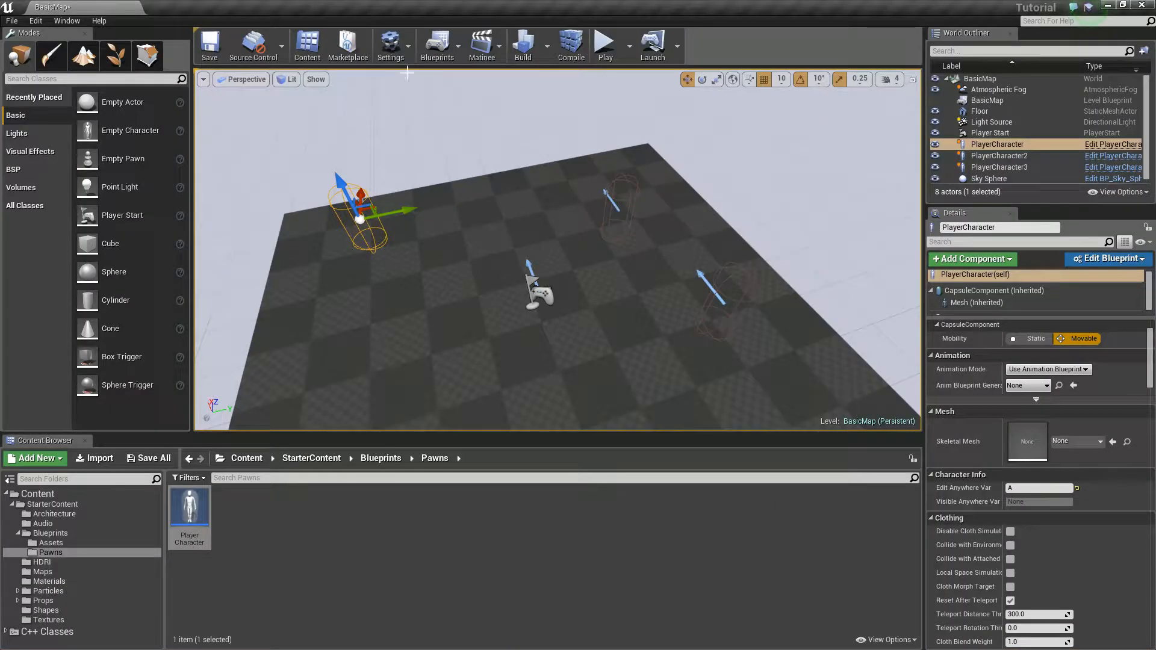
pyautogui.moveTo(558, 250); pyautogui.dragTo(560, 283, button='right')
pyautogui.moveTo(447, 150); pyautogui.dragTo(449, 125, button='right')
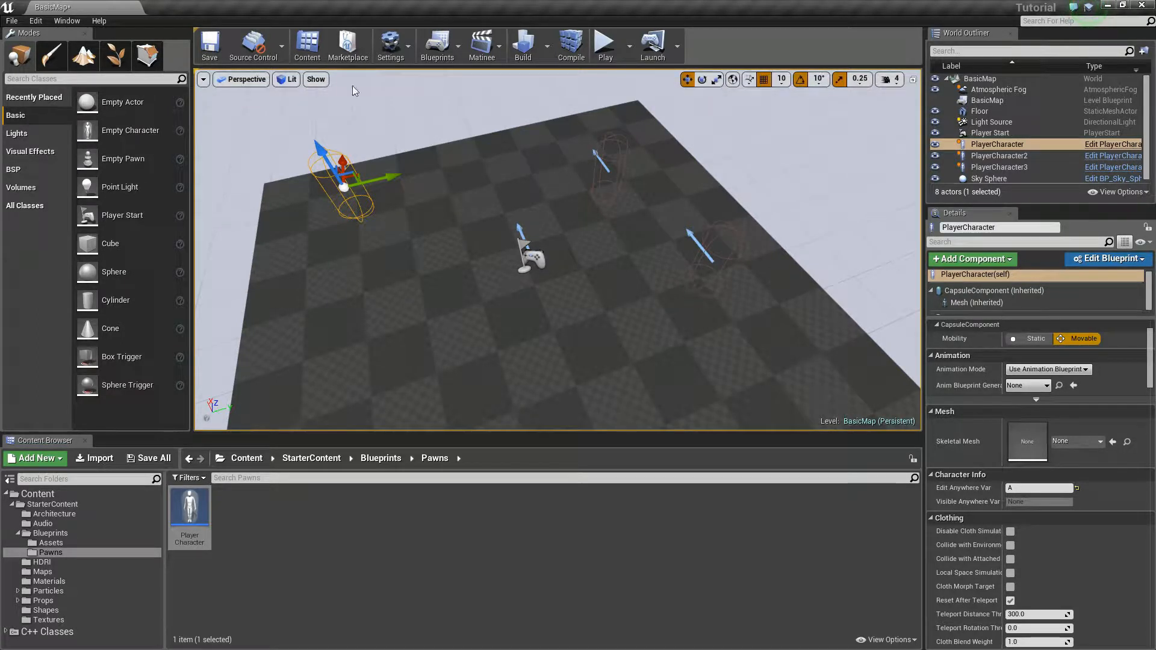
# Step: Open the PlayerCharacter blueprint and test whether Visible Anywhere Var and Visible Defaults Only Var accept edits in the class defaults
pyautogui.doubleClick(197, 522)
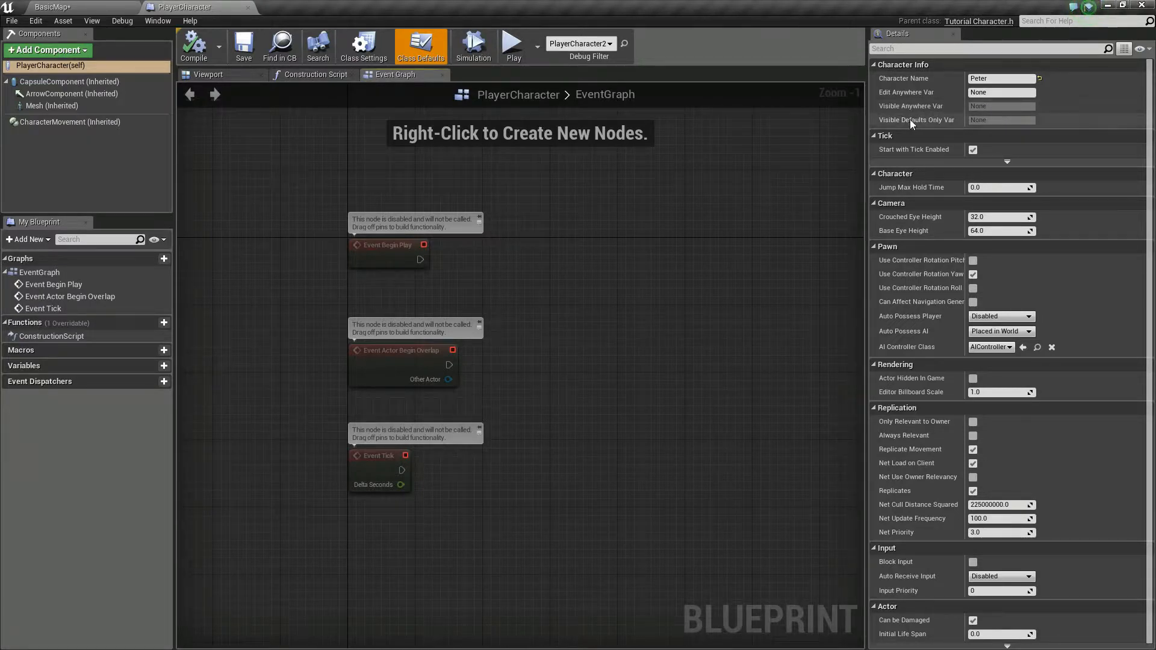
pyautogui.click(989, 109)
pyautogui.click(988, 122)
pyautogui.click(989, 110)
pyautogui.click(991, 121)
pyautogui.click(991, 112)
pyautogui.click(993, 117)
pyautogui.click(993, 111)
pyautogui.click(993, 122)
pyautogui.click(992, 109)
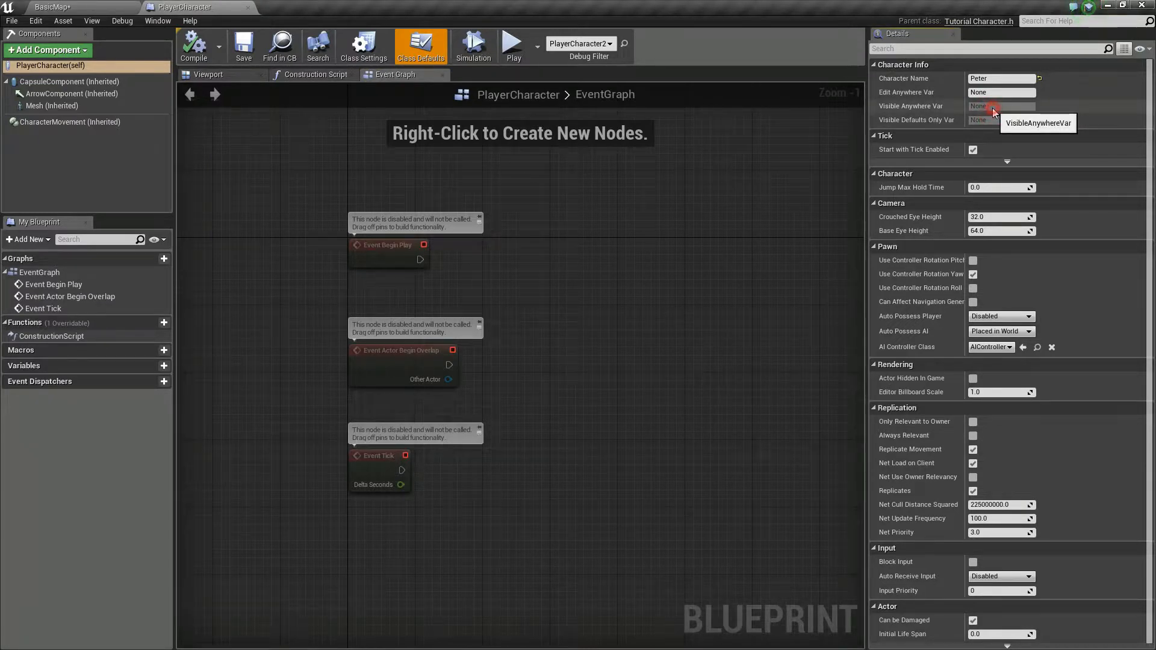
pyautogui.click(993, 109)
# Step: Return to the BasicMap level and inspect Visible Anywhere Var on each of the three PlayerCharacter instances
pyautogui.click(53, 7)
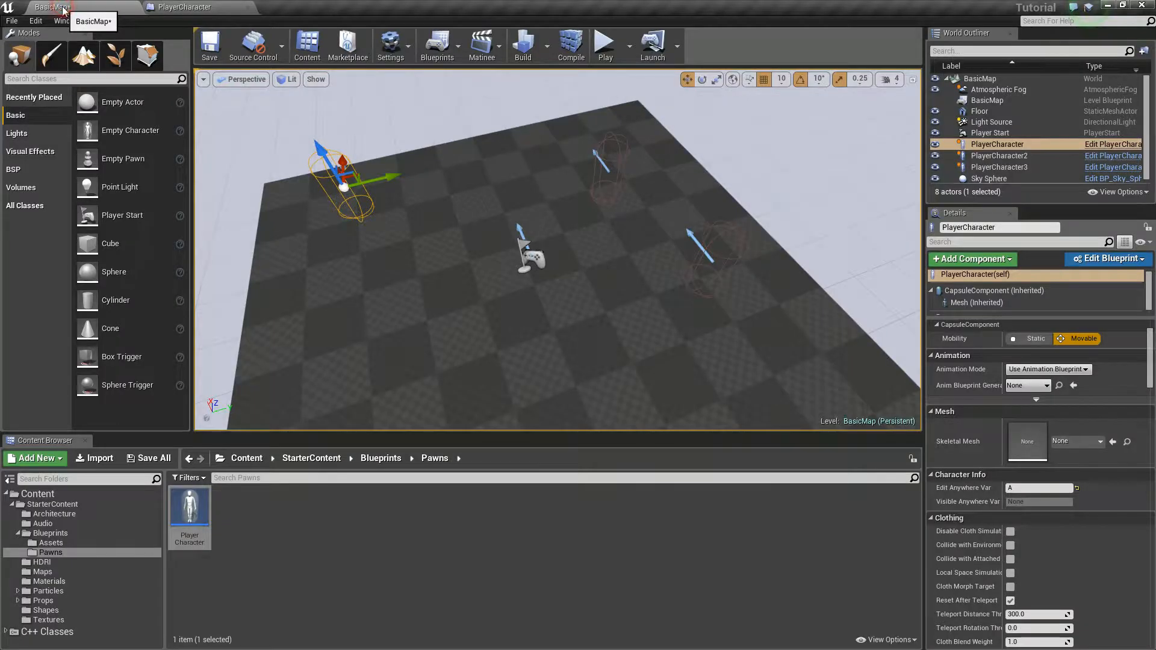
pyautogui.moveTo(465, 199); pyautogui.dragTo(376, 218, button='right')
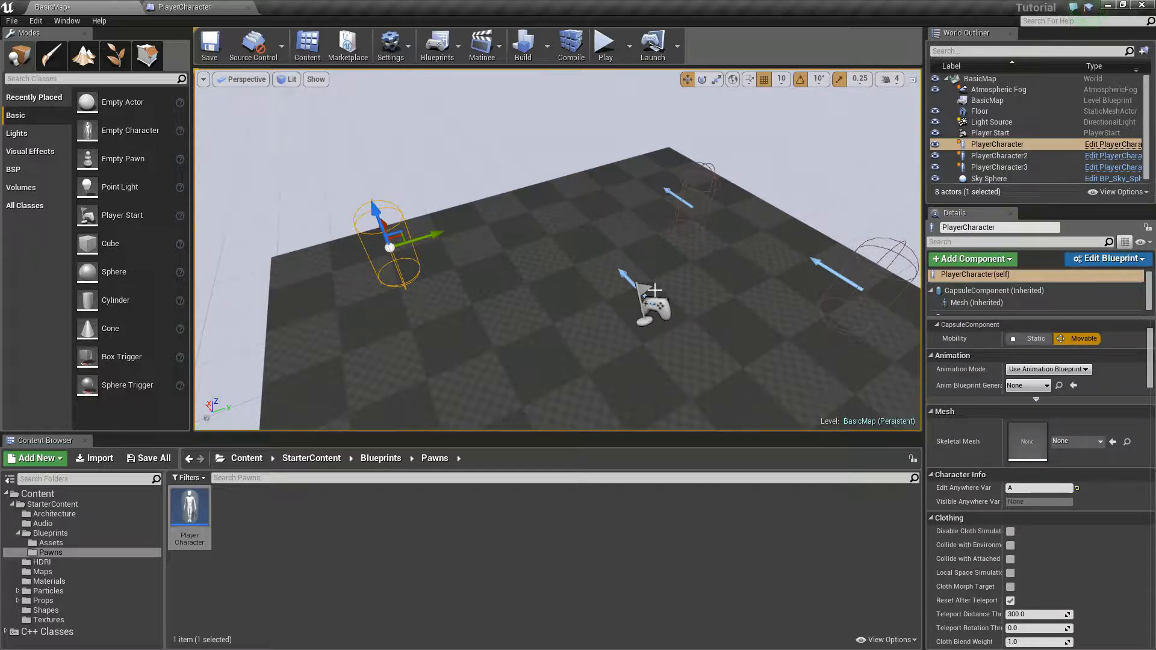
pyautogui.click(985, 156)
pyautogui.click(985, 168)
pyautogui.click(991, 144)
pyautogui.click(991, 156)
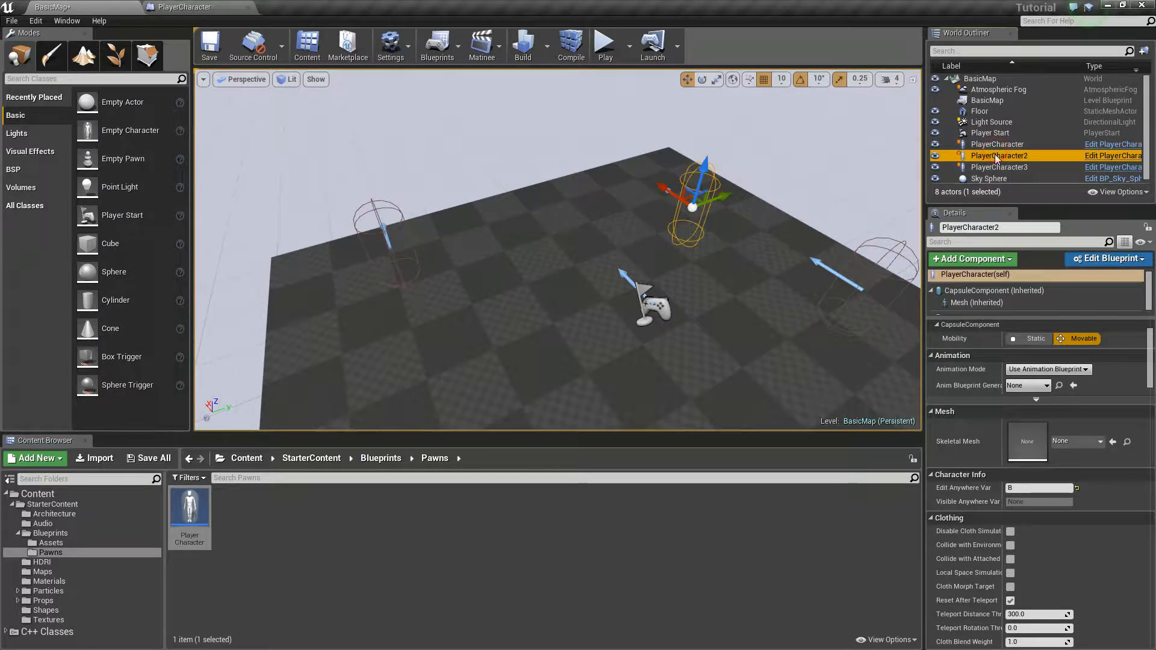
pyautogui.click(991, 167)
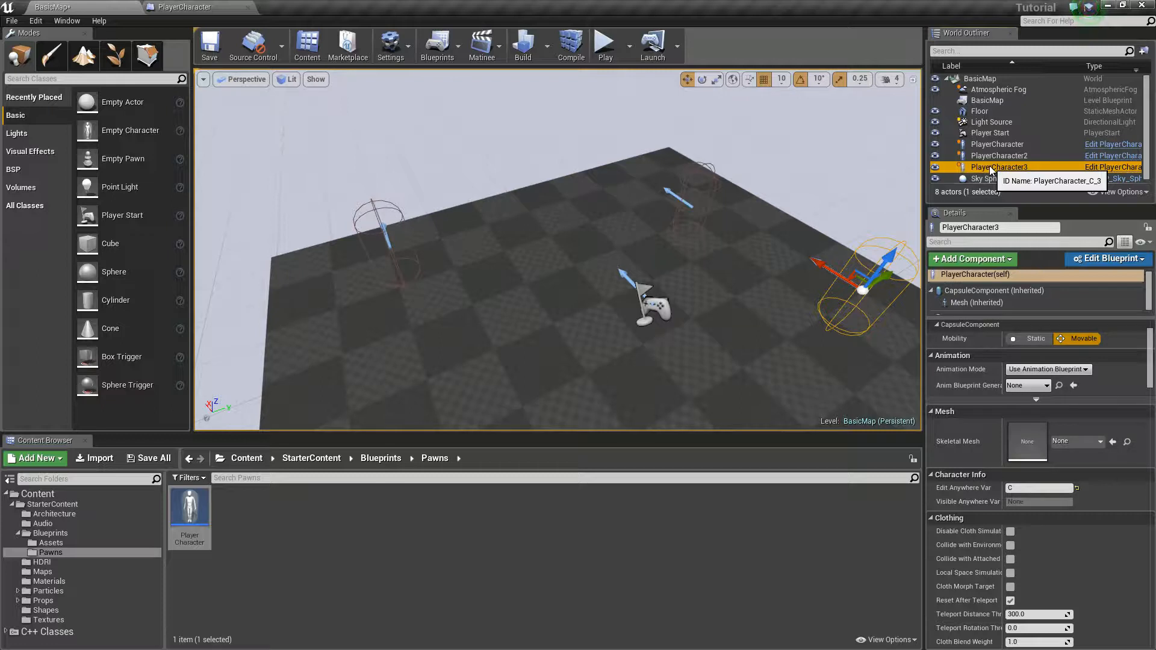
pyautogui.moveTo(663, 312); pyautogui.dragTo(663, 271, button='right')
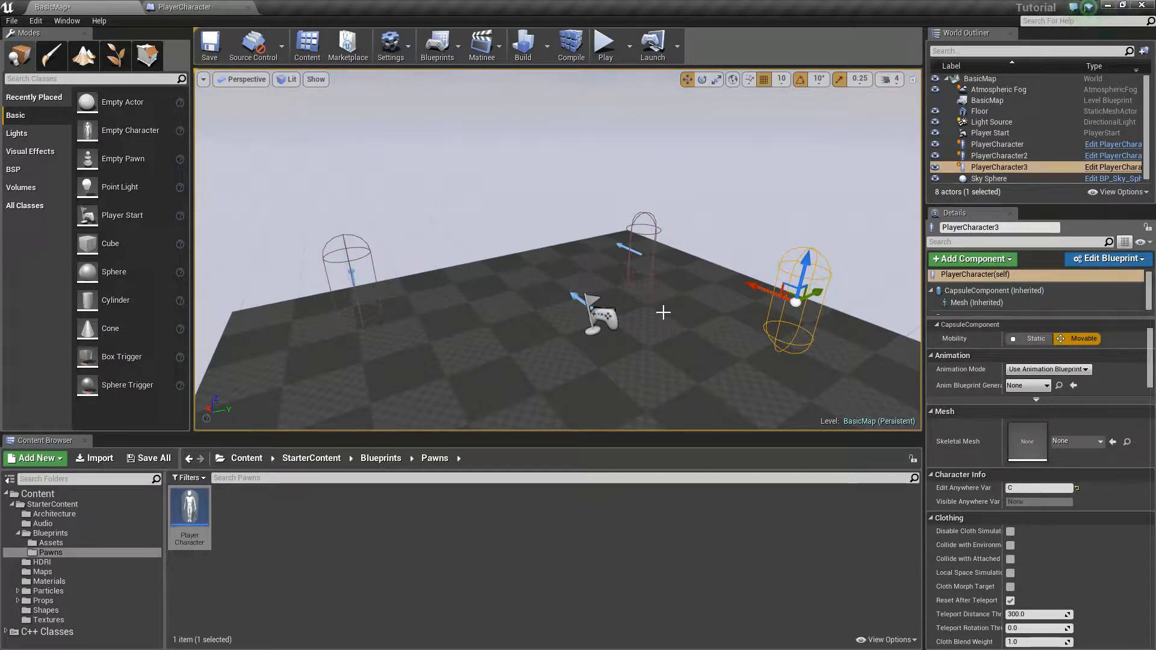
pyautogui.moveTo(652, 282)
pyautogui.mouseDown(button='right')
pyautogui.moveTo(677, 282)
pyautogui.moveTo(633, 286)
pyautogui.moveTo(650, 283)
pyautogui.moveTo(666, 244)
pyautogui.moveTo(663, 283)
pyautogui.moveTo(638, 289)
pyautogui.moveTo(652, 269)
pyautogui.mouseUp(button='right')
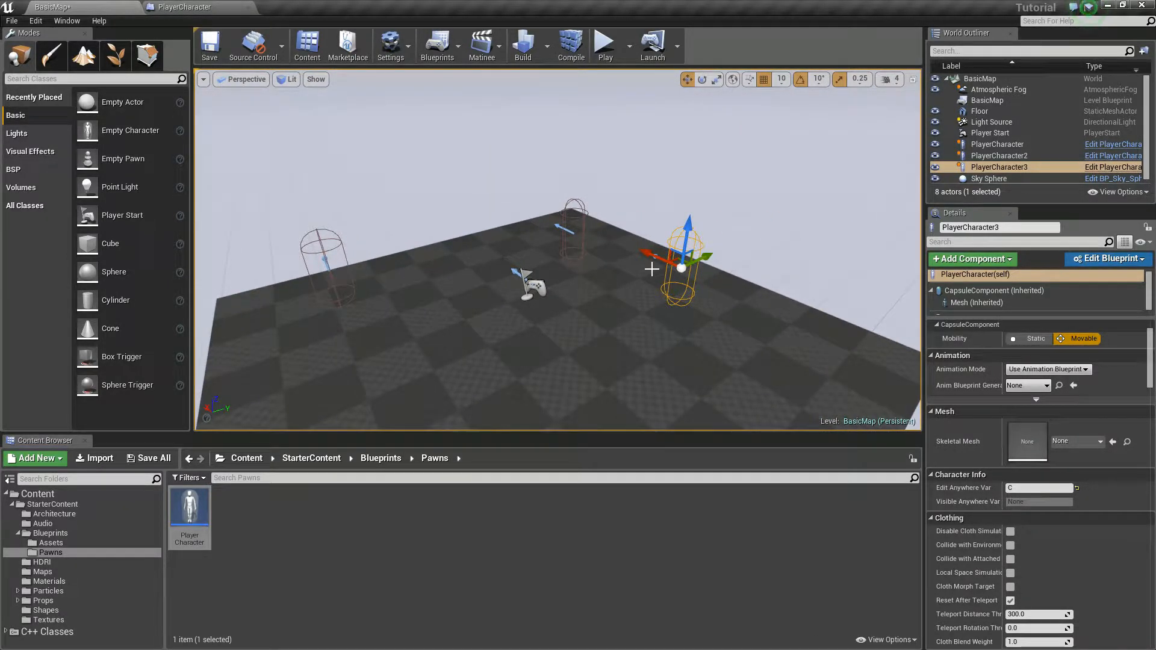
pyautogui.moveTo(627, 256); pyautogui.dragTo(572, 223, button='right')
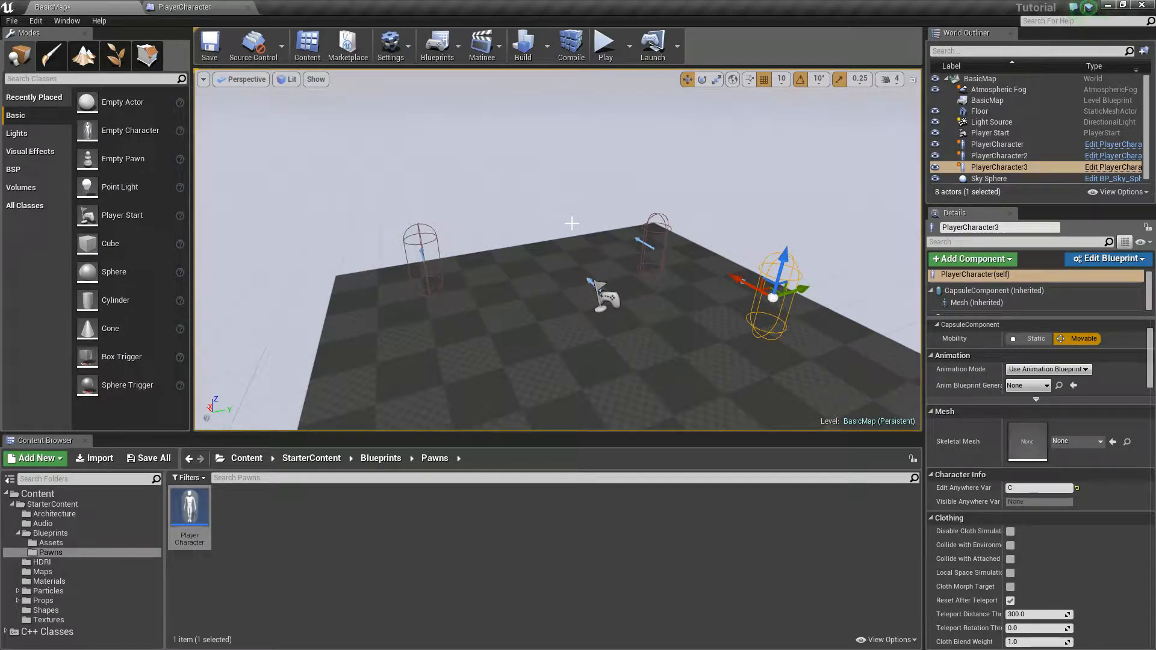
pyautogui.moveTo(572, 223); pyautogui.dragTo(633, 228, button='right')
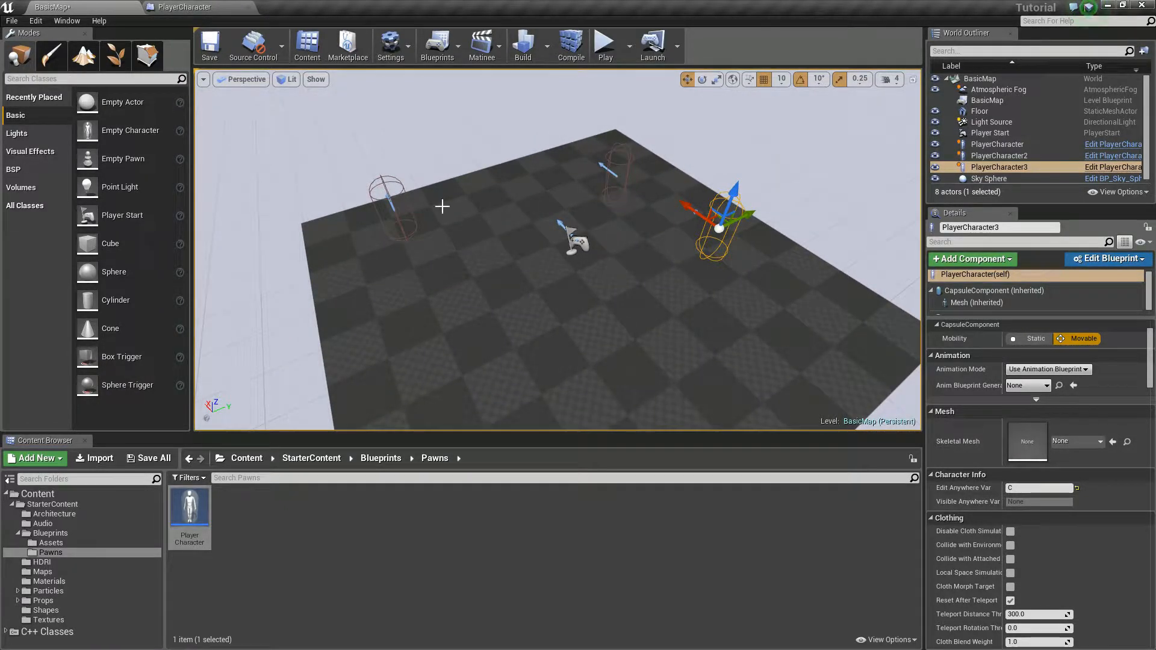
# Step: Return to the PlayerCharacter blueprint and try again to edit Visible Anywhere Var in the class defaults
pyautogui.click(185, 6)
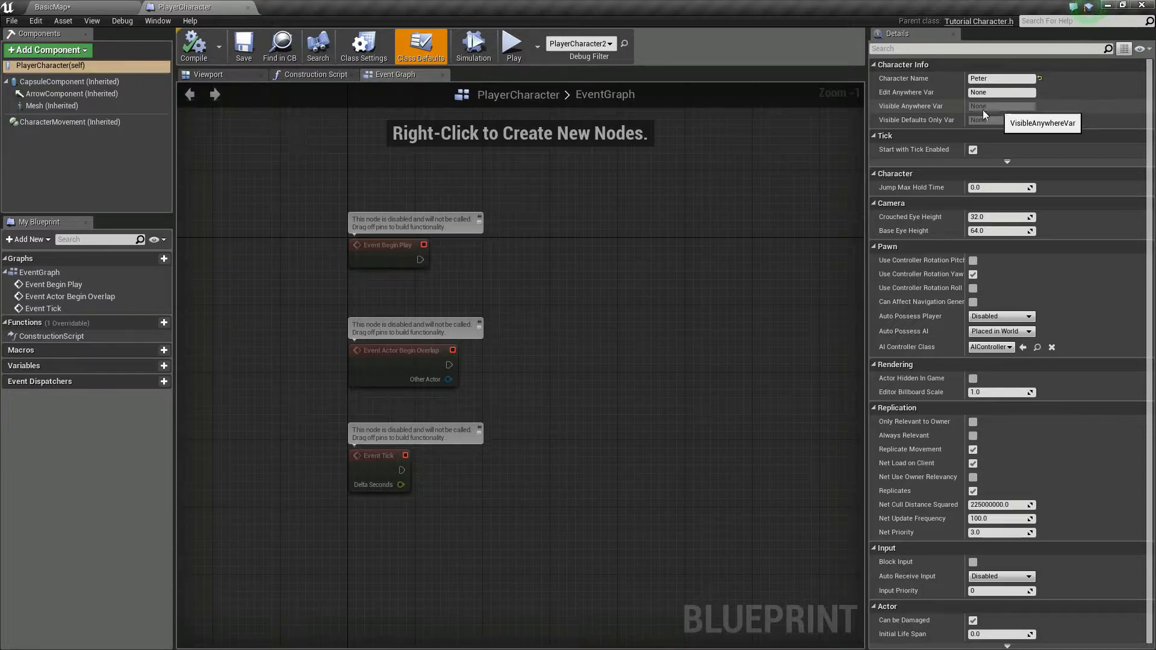
pyautogui.moveTo(692, 313); pyautogui.dragTo(607, 298, button='right')
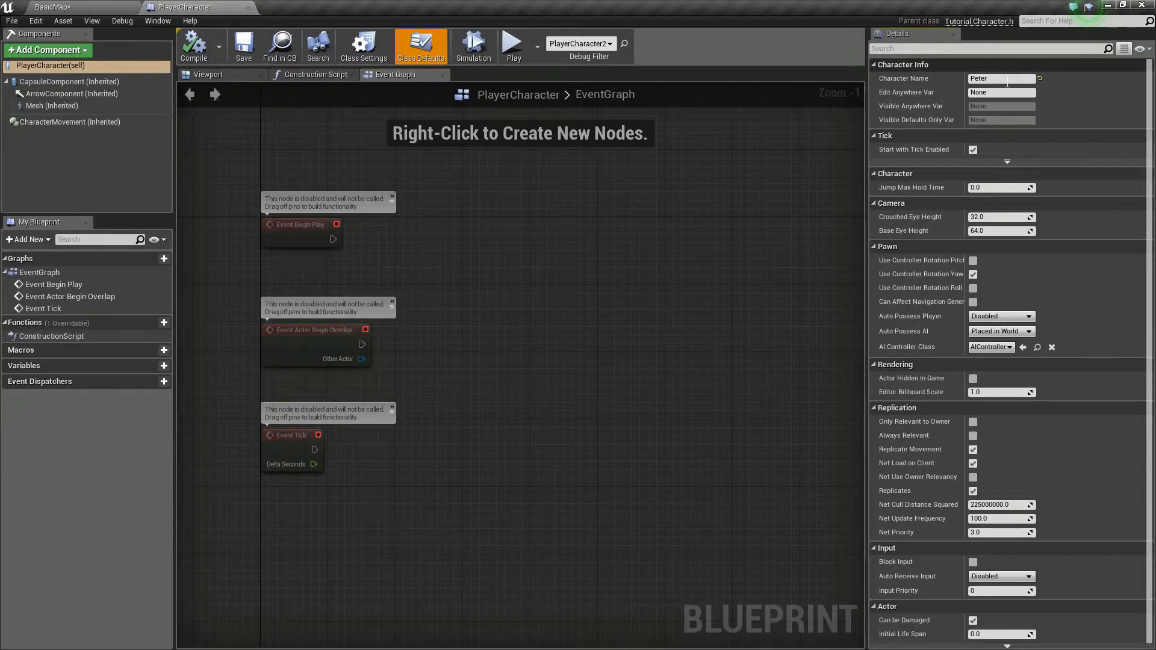
pyautogui.click(1002, 107)
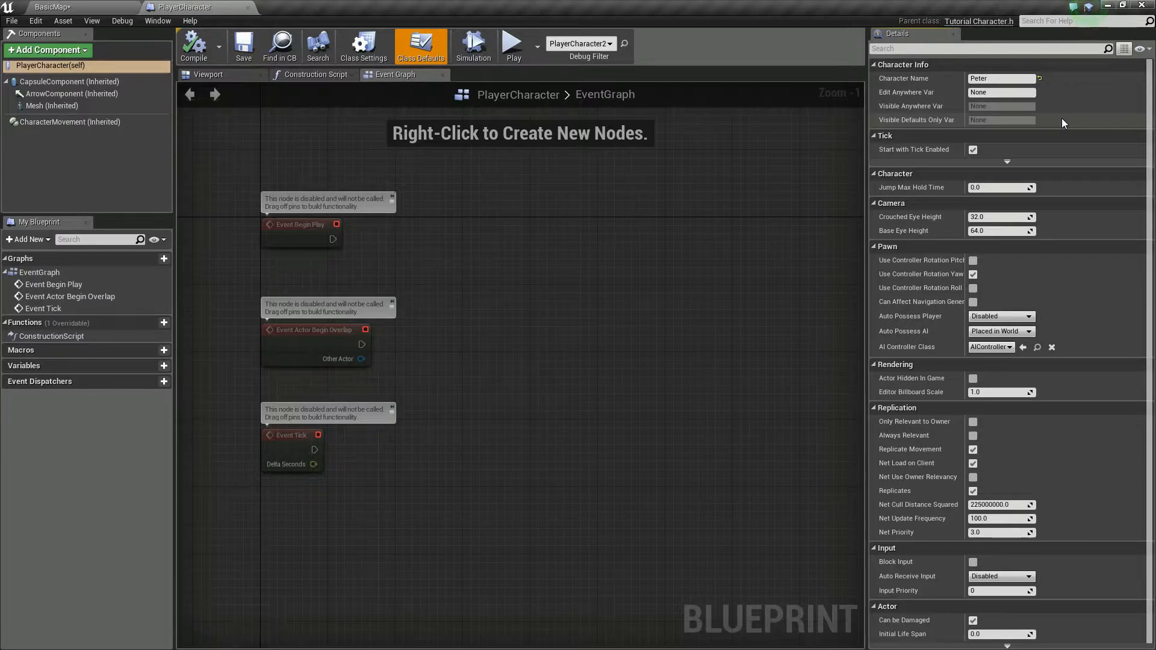
pyautogui.moveTo(661, 251)
pyautogui.mouseDown()
pyautogui.moveTo(676, 296)
pyautogui.moveTo(654, 265)
pyautogui.mouseUp()
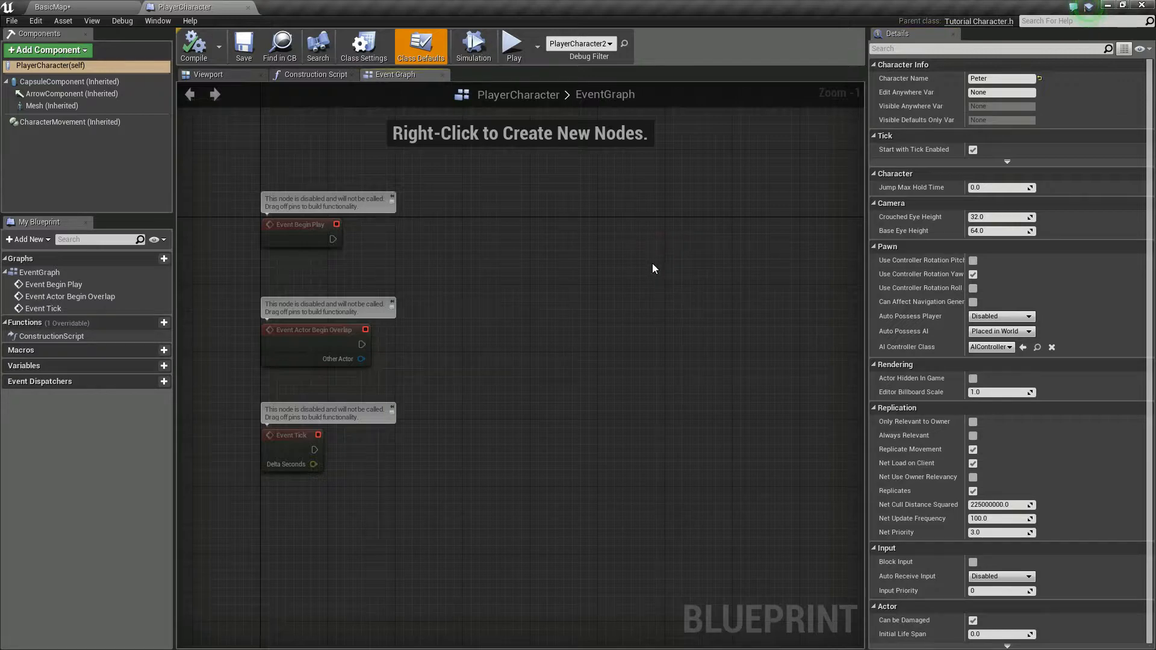
pyautogui.moveTo(555, 245); pyautogui.dragTo(523, 290, button='right')
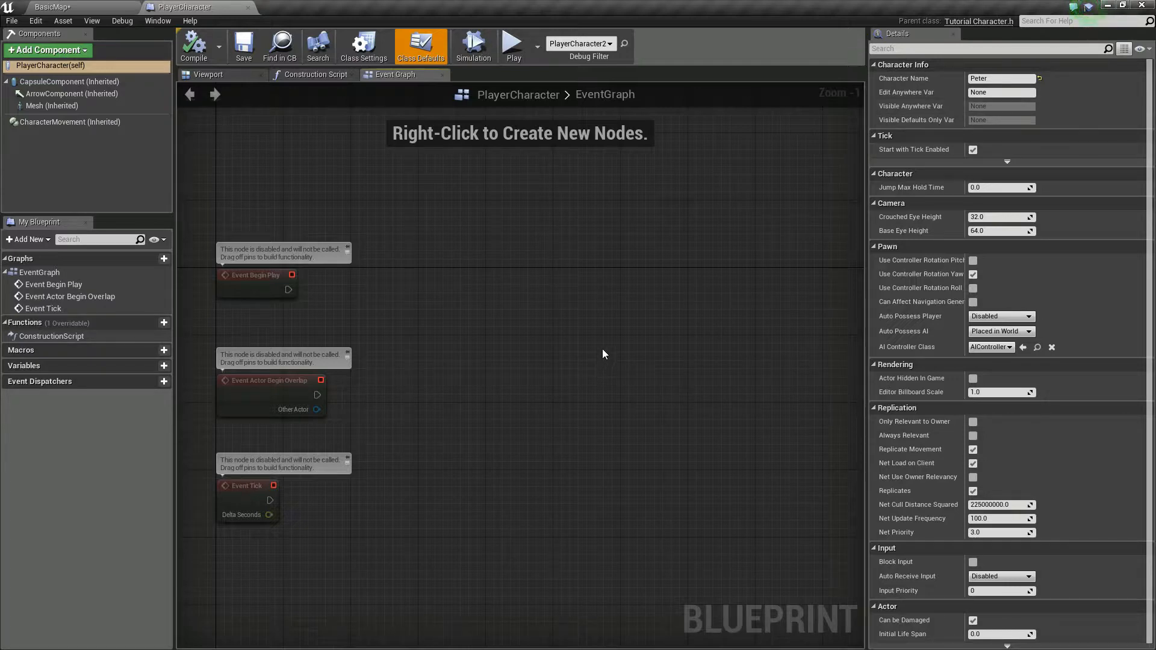
pyautogui.moveTo(639, 340); pyautogui.dragTo(677, 313, button='right')
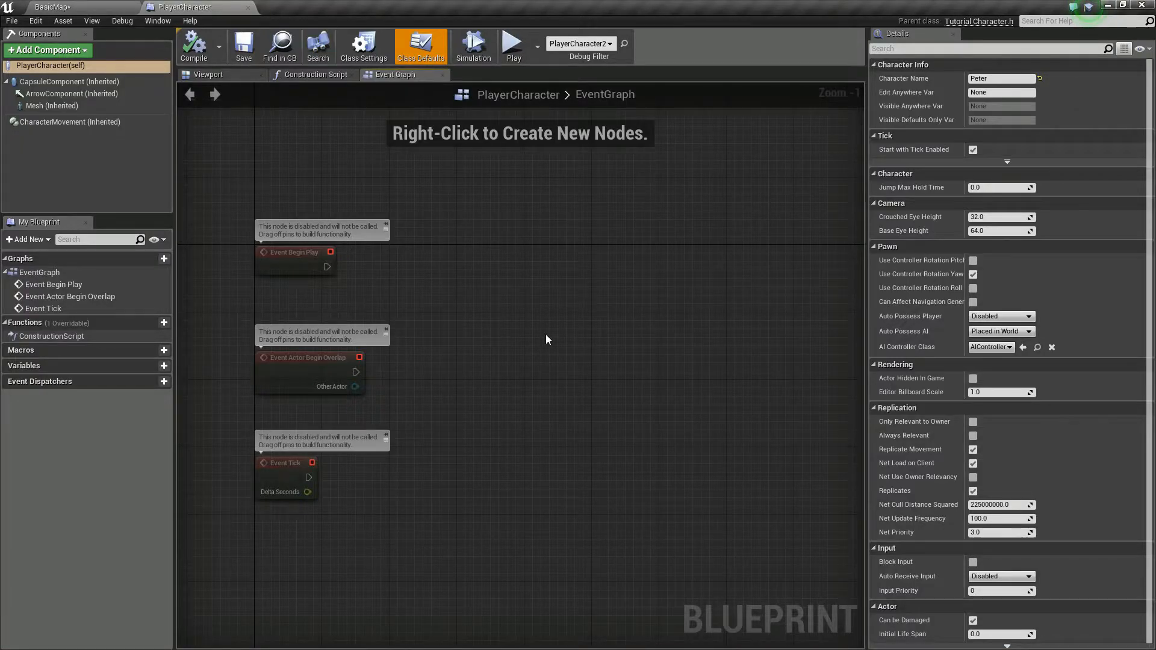
pyautogui.moveTo(558, 339); pyautogui.dragTo(579, 91, button='right')
pyautogui.moveTo(554, 227); pyautogui.dragTo(687, 418, button='right')
pyautogui.moveTo(678, 287); pyautogui.dragTo(572, 344, button='right')
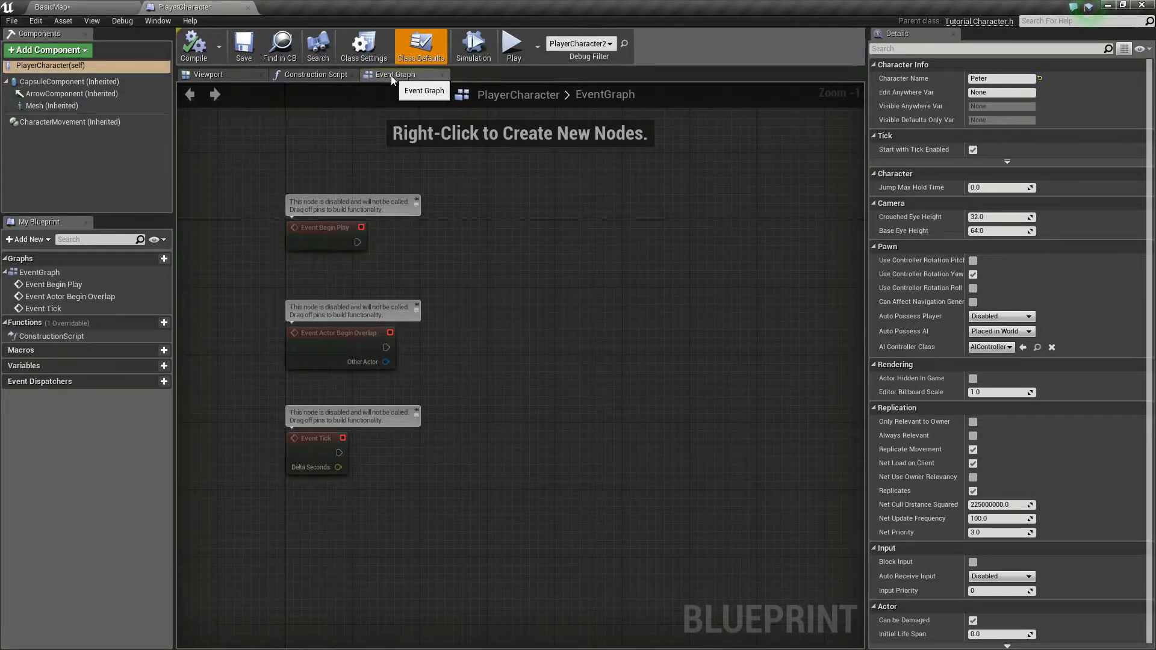
# Step: Add a Get Blueprint Read Only Var node to an empty area of the PlayerCharacter event graph
pyautogui.rightClick(623, 240)
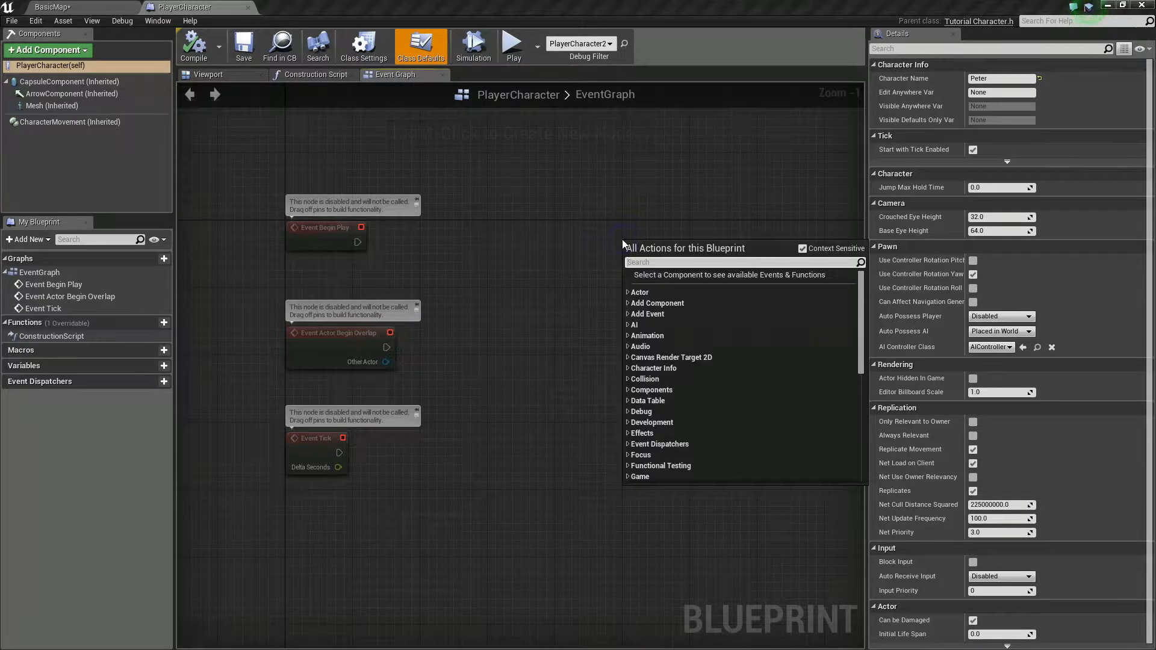
pyautogui.scroll(-1, 694, 314)
pyautogui.scroll(1, 683, 291)
pyautogui.write('Blue')
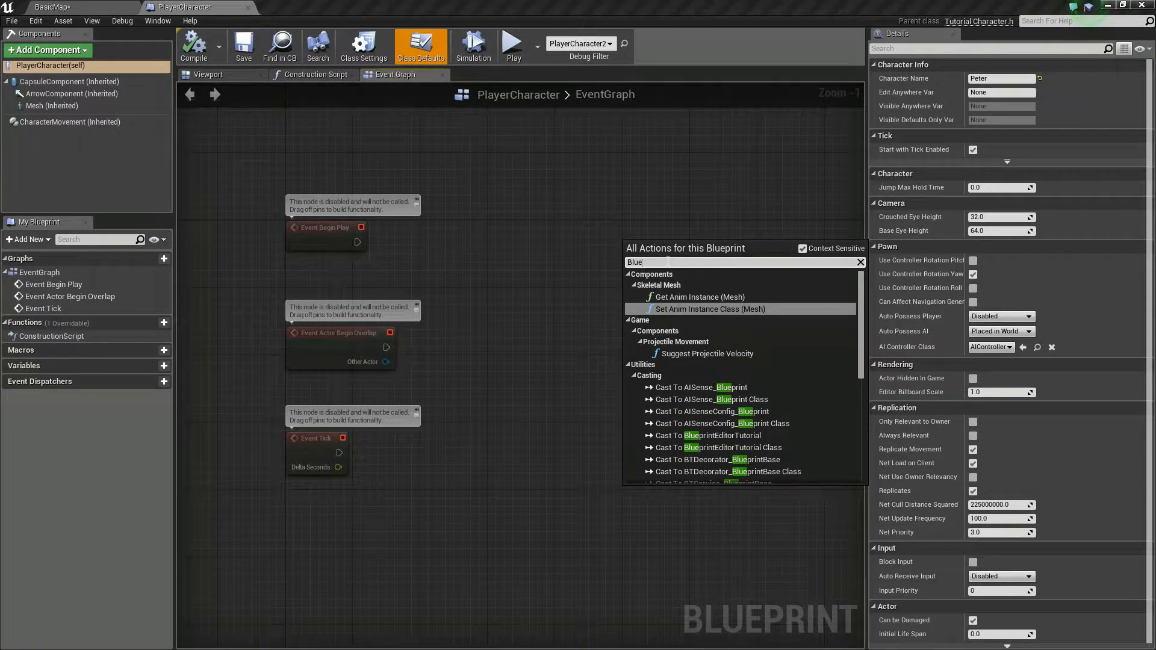
pyautogui.write('printRe')
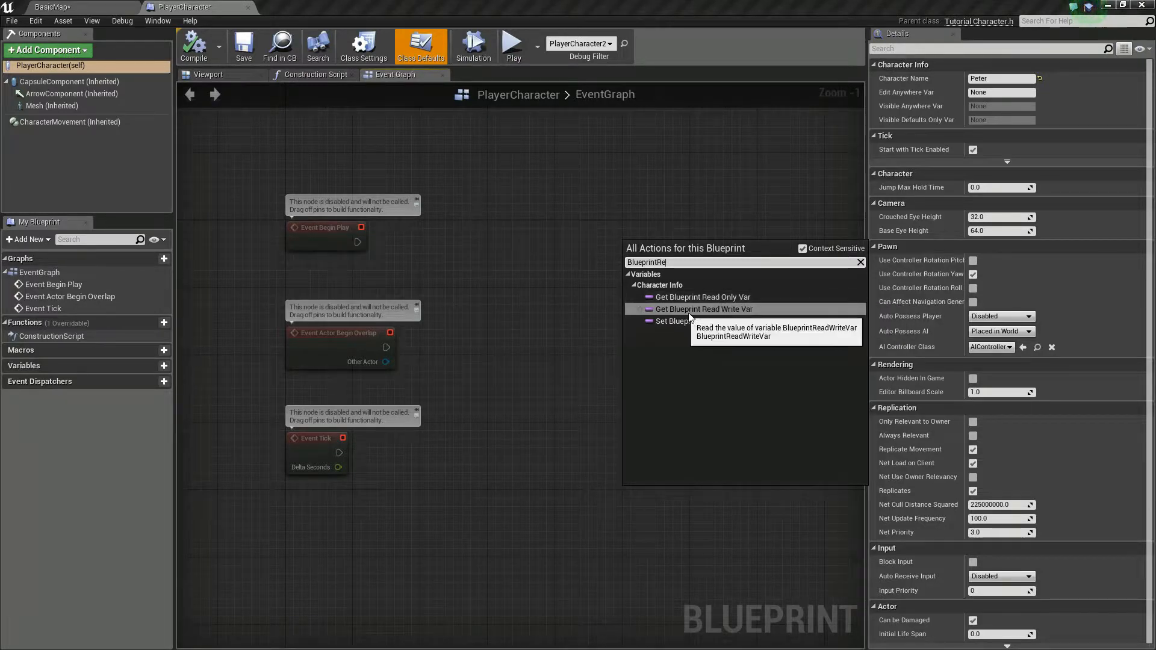
pyautogui.click(732, 297)
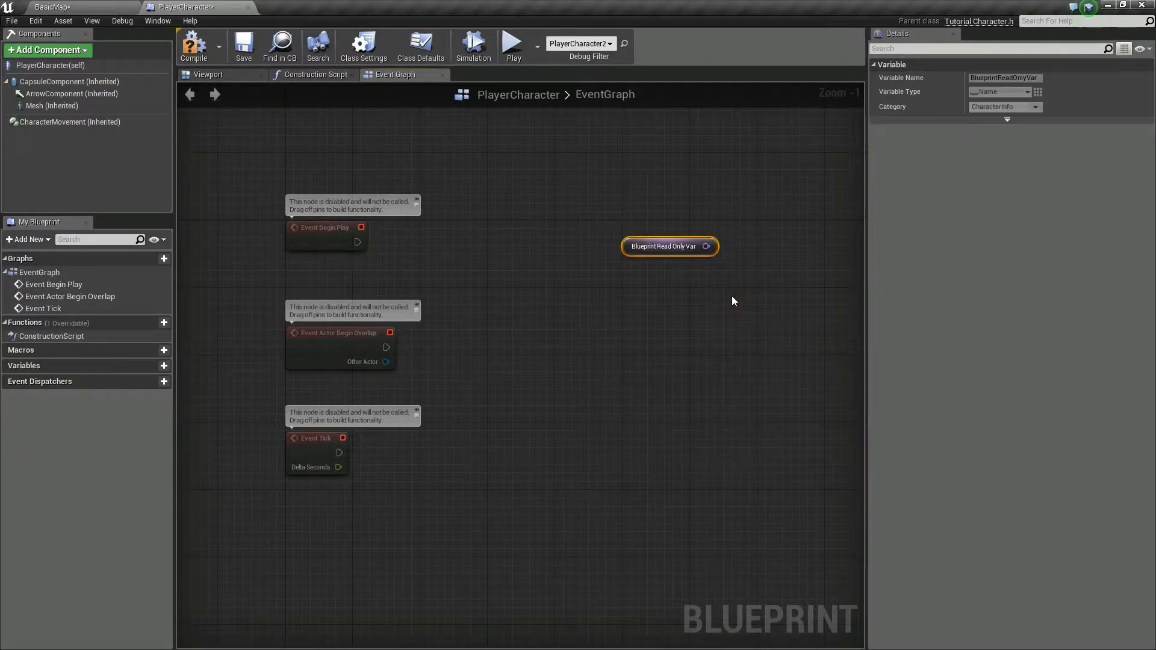
# Step: Search the event graph's available actions for BlueprintRe to examine the get and set options of the blueprint variables
pyautogui.rightClick(642, 288)
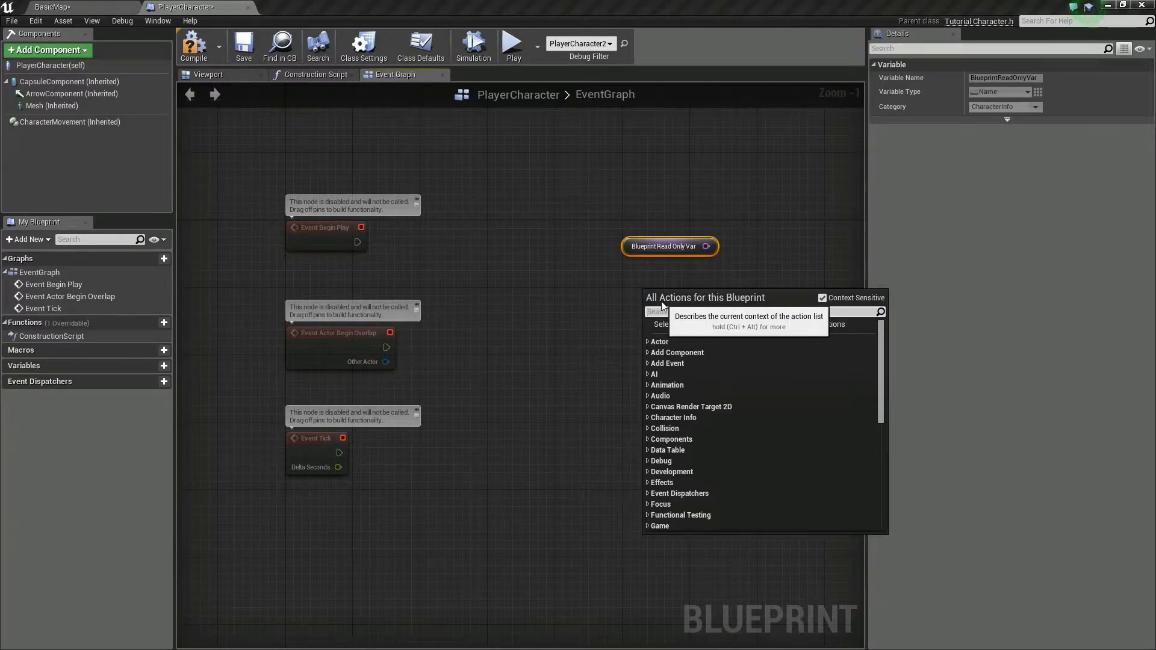
pyautogui.write('Bluep')
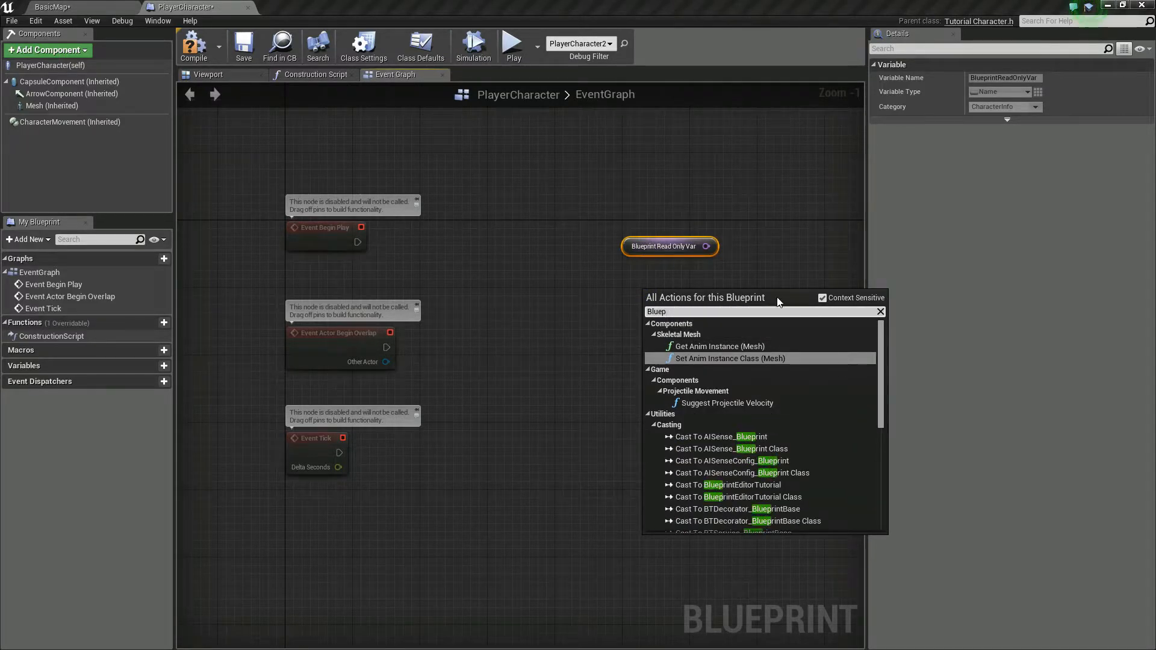
pyautogui.write('rint')
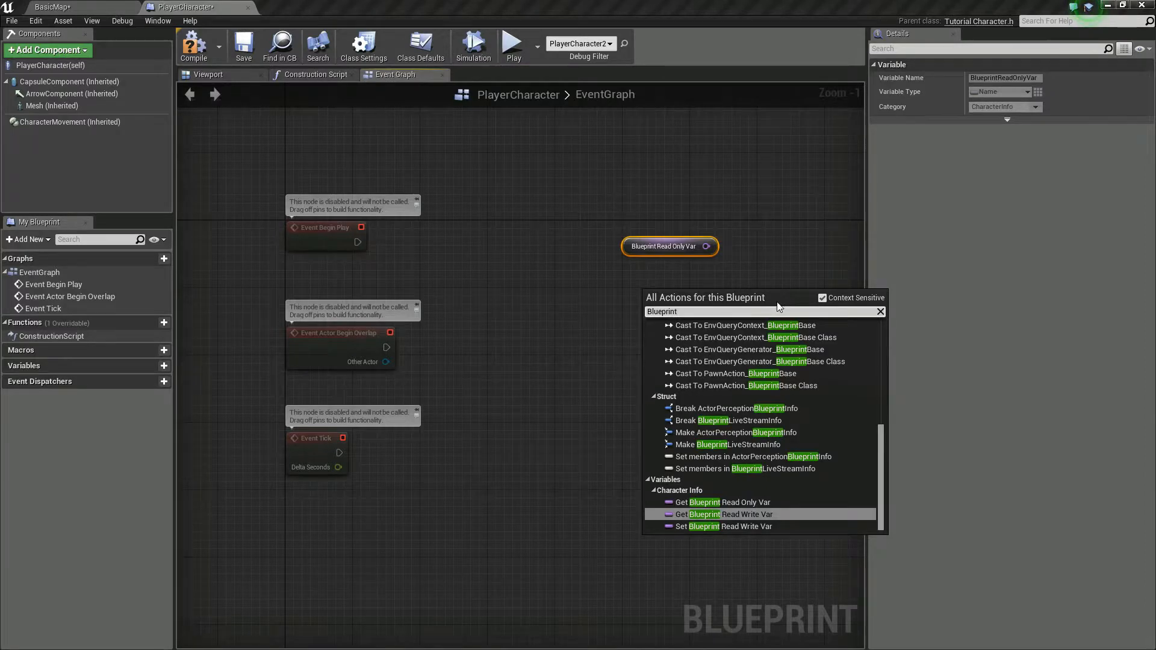
pyautogui.write('Re')
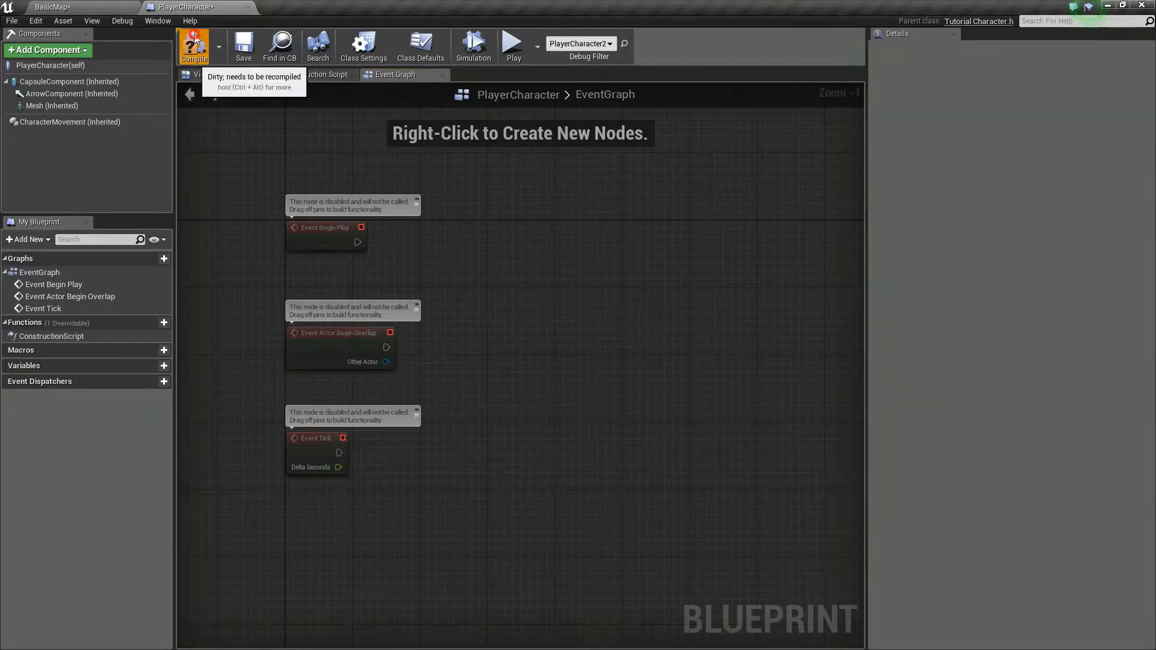
# Step: Compile and save the PlayerCharacter blueprint
pyautogui.click(193, 53)
pyautogui.click(241, 51)
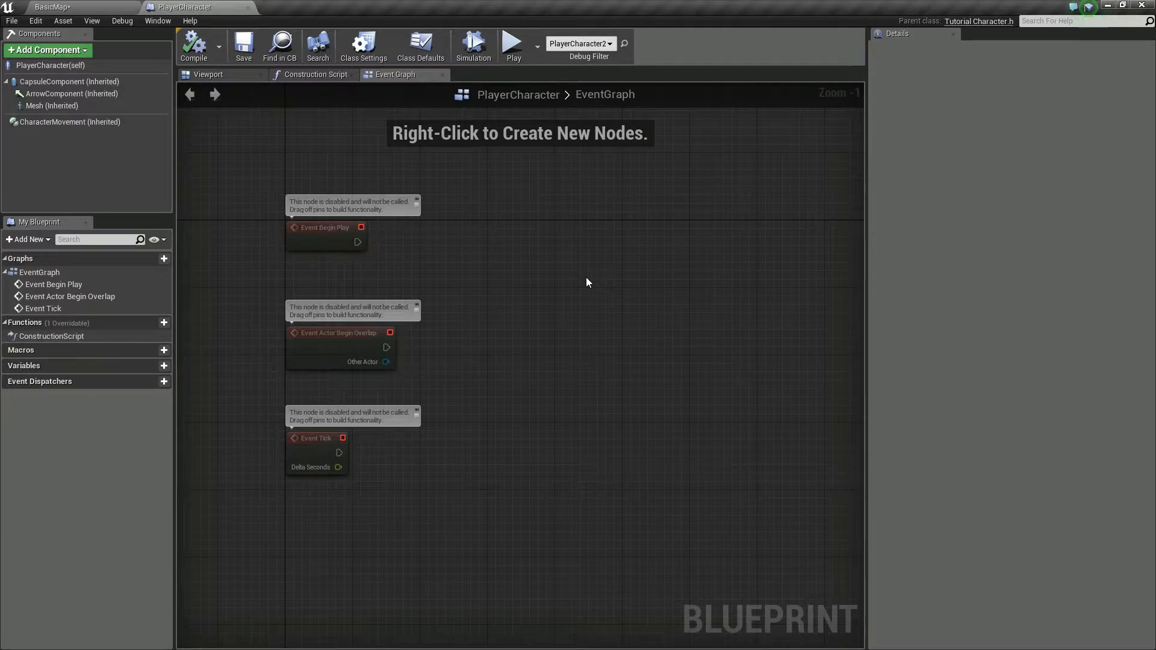
pyautogui.moveTo(587, 283); pyautogui.dragTo(542, 337, button='right')
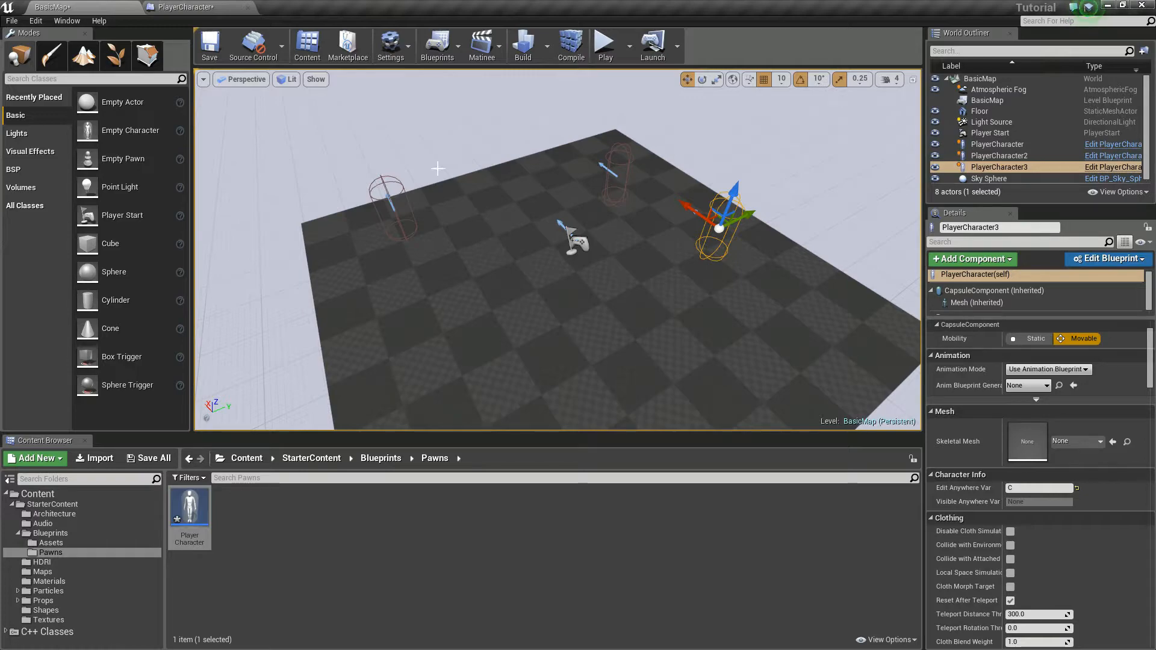
pyautogui.click(199, 6)
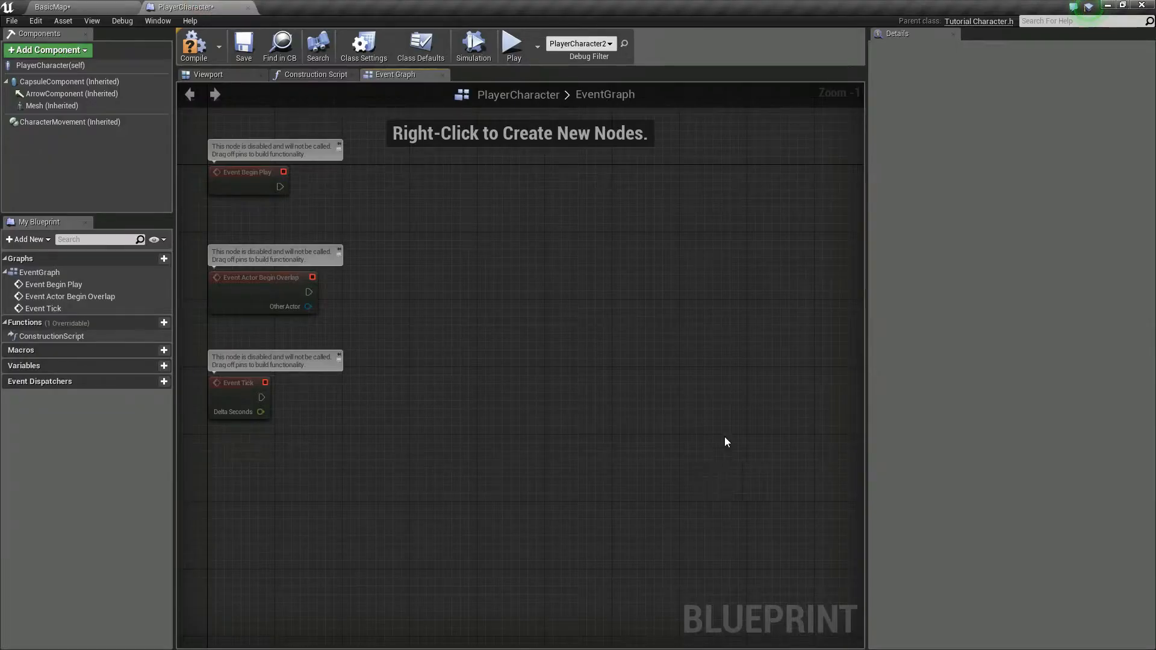
# Step: Add a Get Character Name node to the PlayerCharacter event graph and connect Event Begin Play's execution output to it
pyautogui.moveTo(542, 230); pyautogui.dragTo(566, 283)
pyautogui.moveTo(473, 225); pyautogui.dragTo(509, 269, button='right')
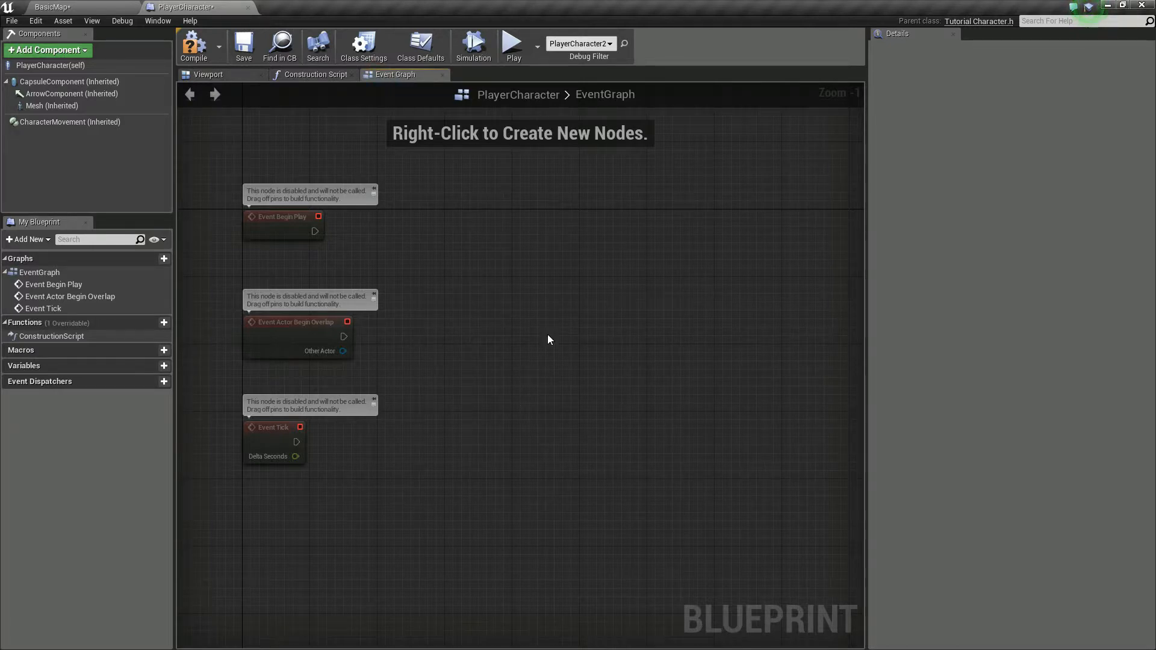
pyautogui.rightClick(530, 226)
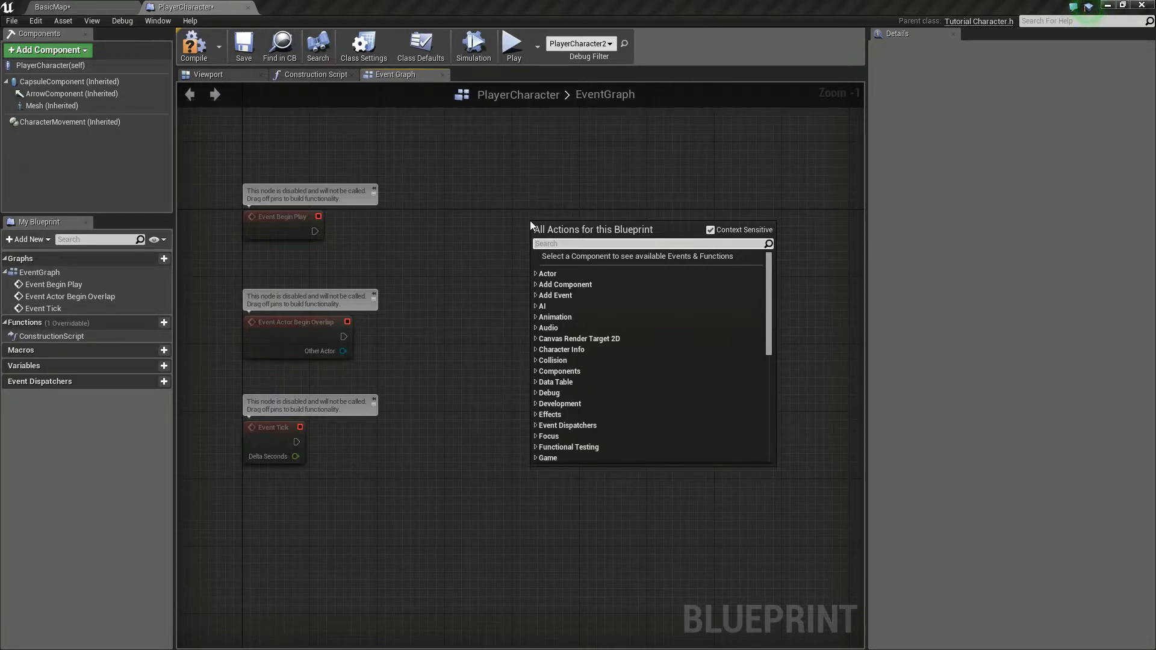
pyautogui.write('GetChaa')
pyautogui.press('BackSpace')
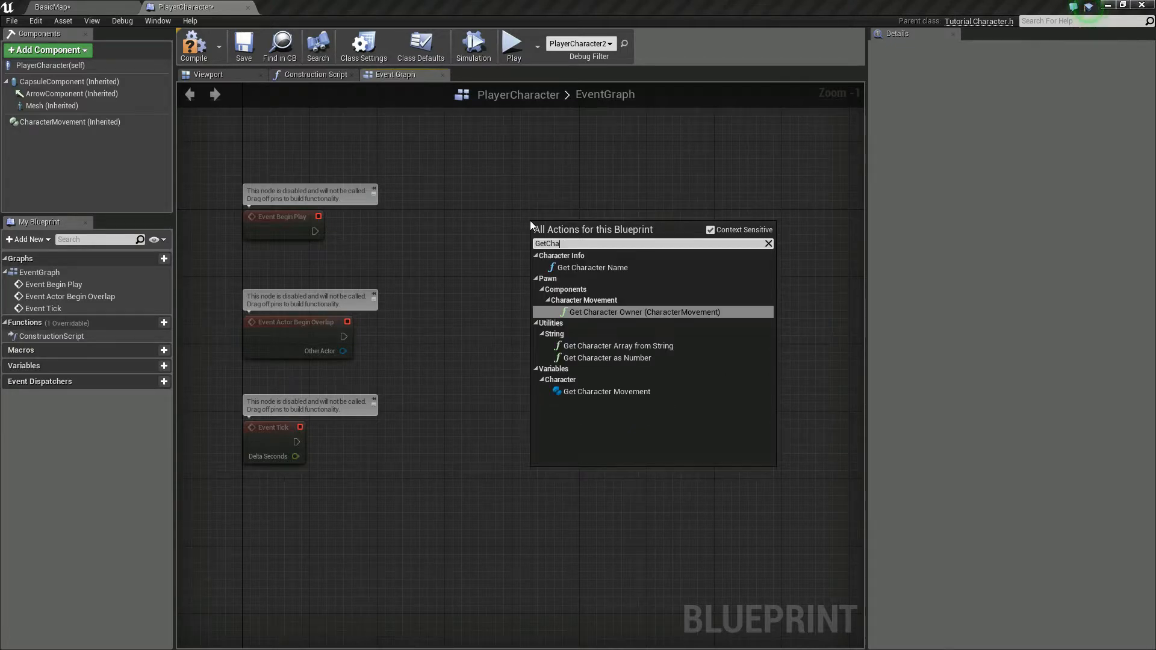
pyautogui.write('ra')
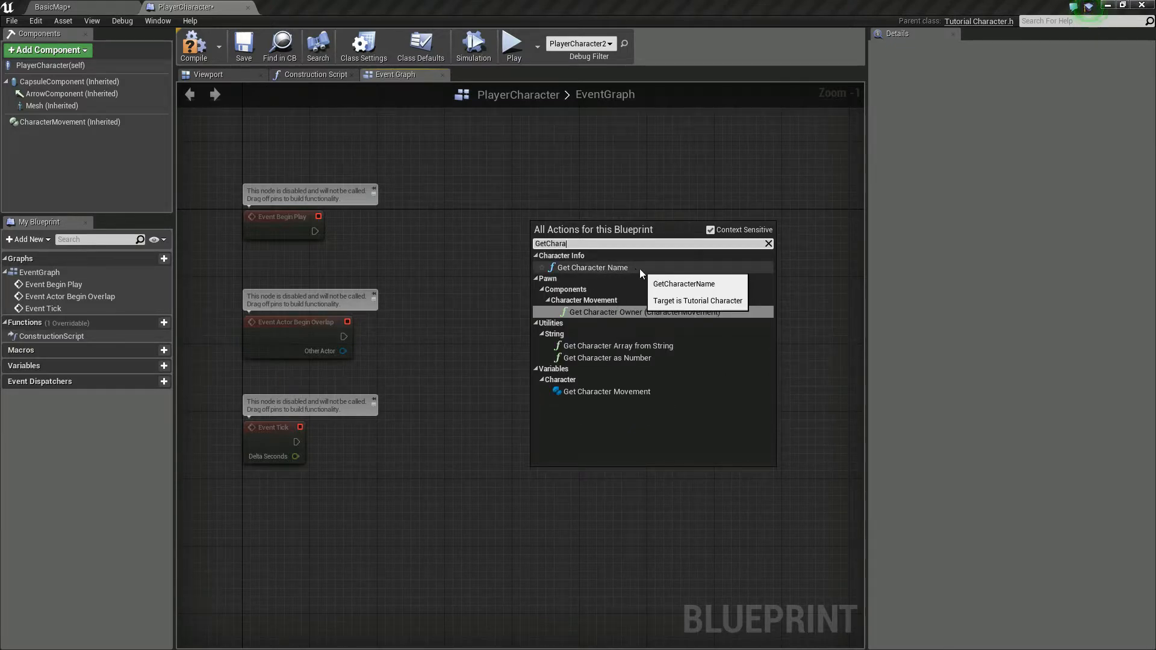
pyautogui.click(606, 269)
pyautogui.moveTo(594, 232); pyautogui.dragTo(509, 215)
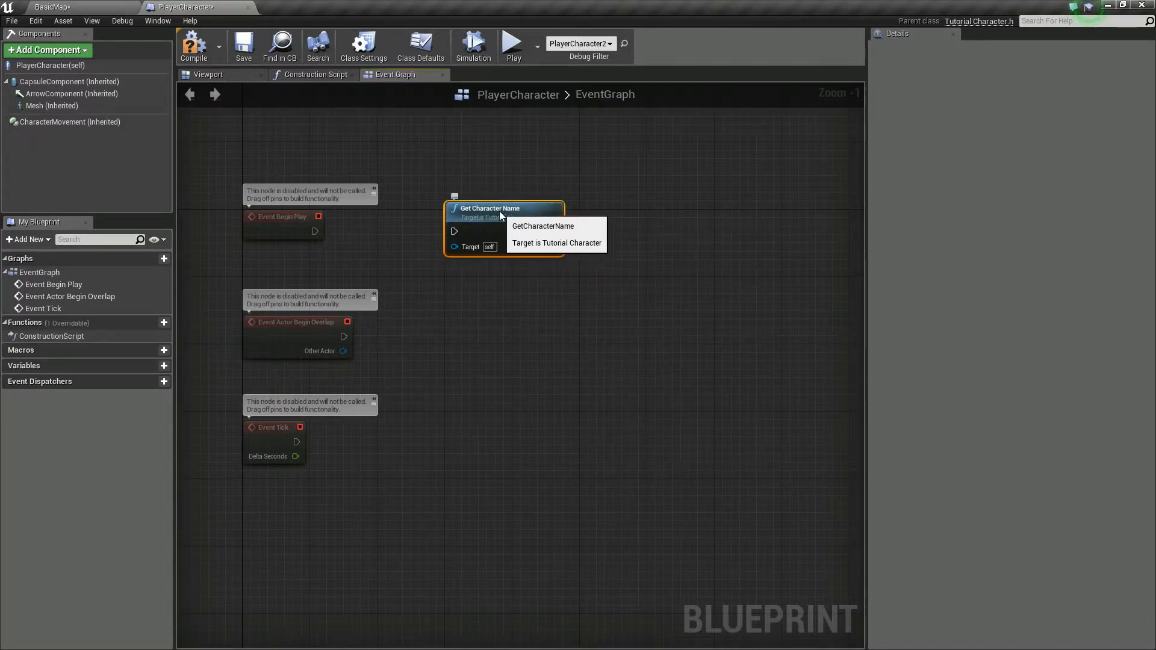
pyautogui.moveTo(315, 231); pyautogui.dragTo(453, 234)
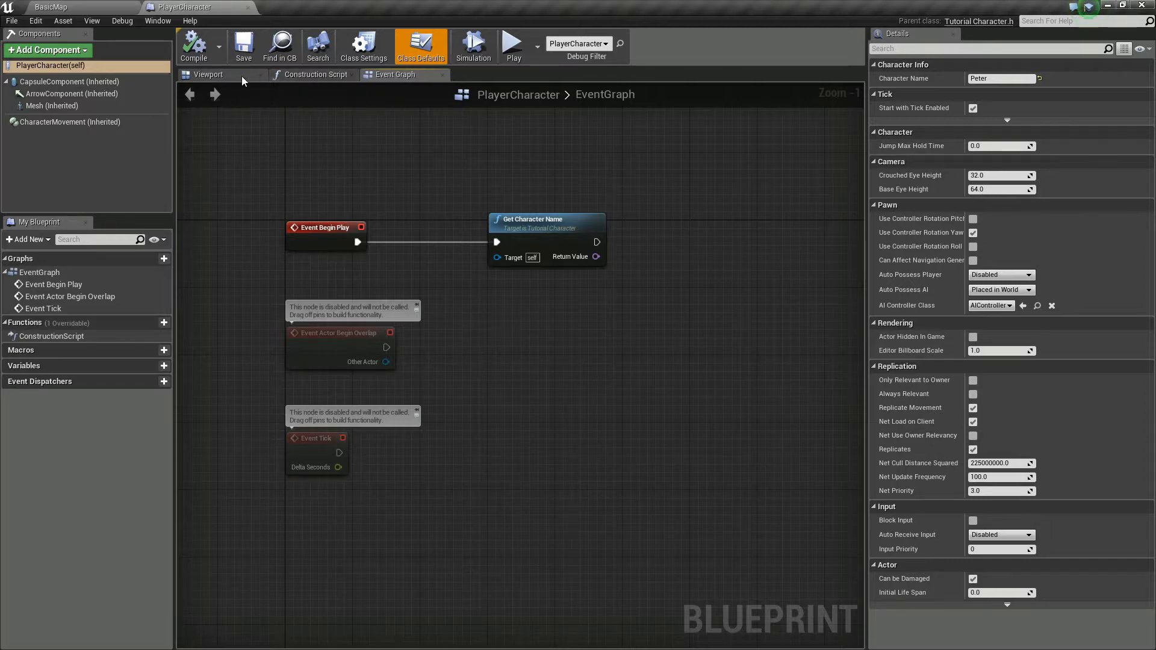
# Step: View the PlayerCharacter's components in the blueprint's 3D viewport, then close the PlayerCharacter blueprint
pyautogui.click(244, 77)
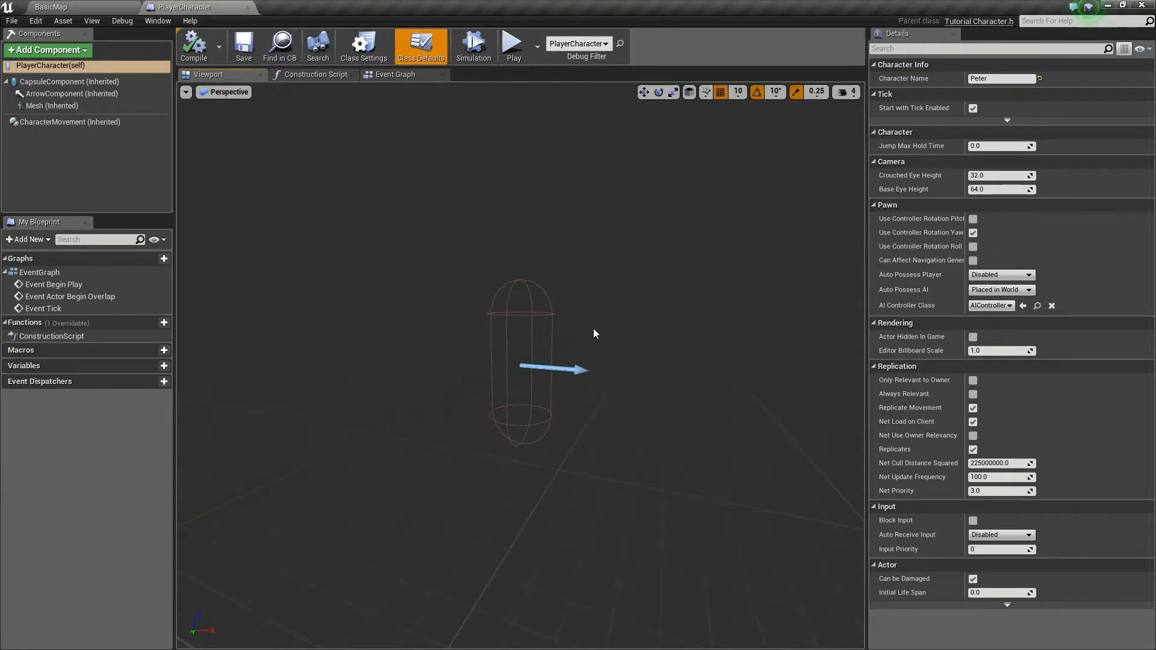
pyautogui.moveTo(607, 320); pyautogui.dragTo(632, 326, button='right')
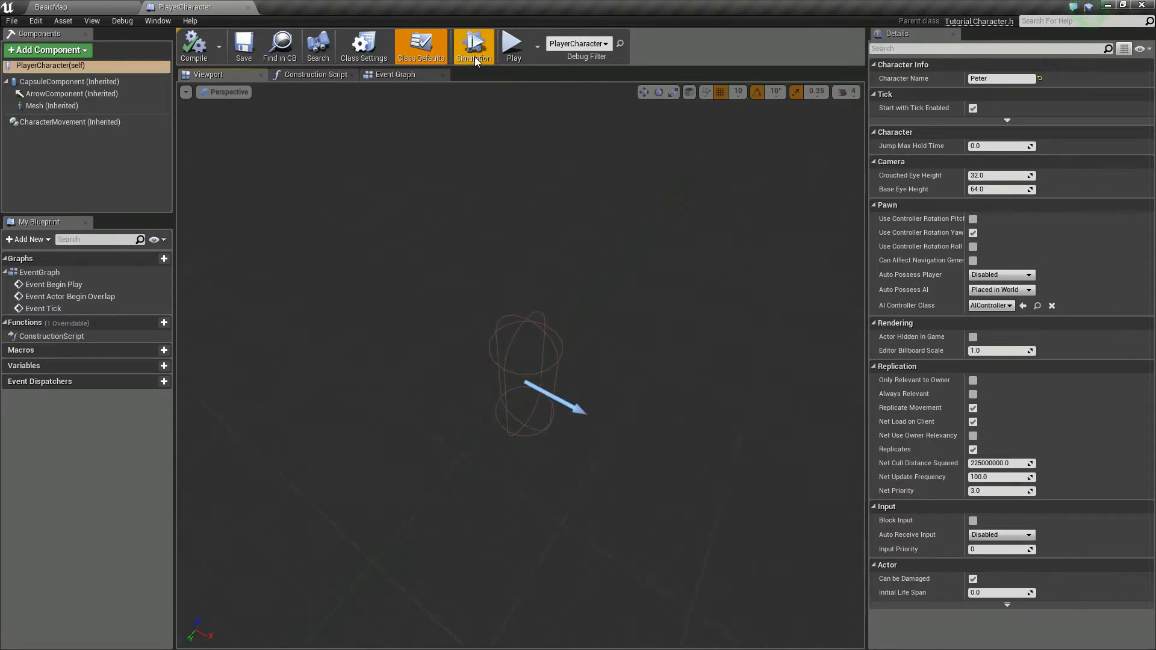
pyautogui.click(249, 8)
pyautogui.moveTo(534, 337)
pyautogui.mouseDown(button='right')
pyautogui.moveTo(534, 313)
pyautogui.moveTo(503, 337)
pyautogui.moveTo(538, 339)
pyautogui.mouseUp(button='right')
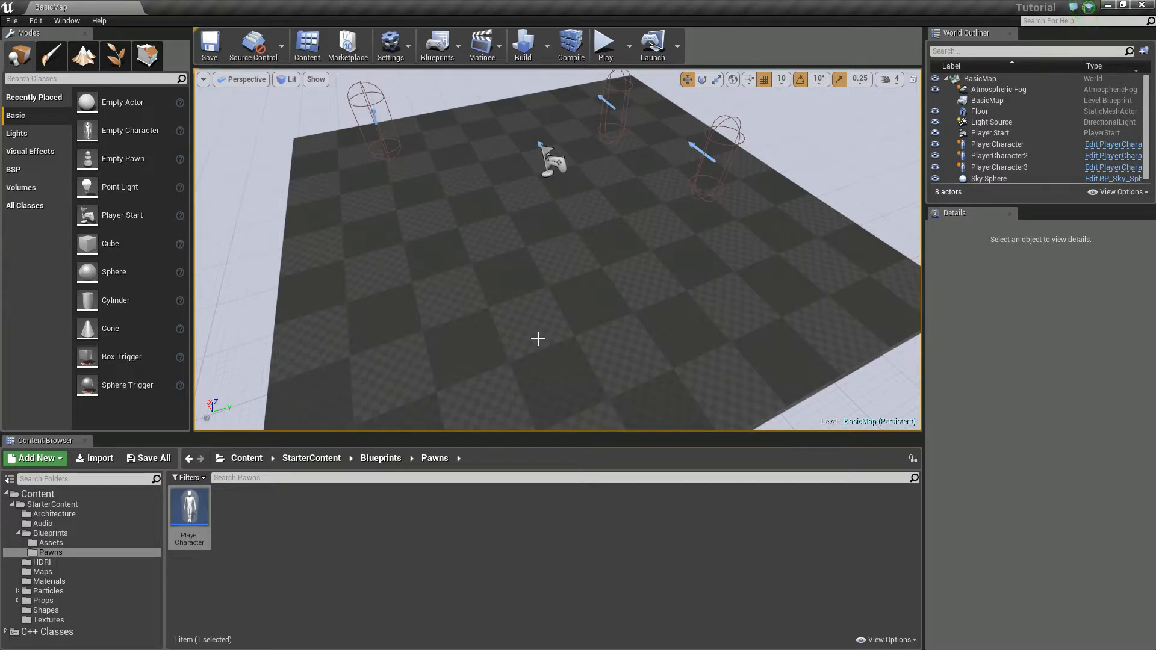
pyautogui.moveTo(555, 316); pyautogui.dragTo(593, 311, button='right')
pyautogui.press('w')
pyautogui.press('a')
pyautogui.press('s')
pyautogui.press('w')
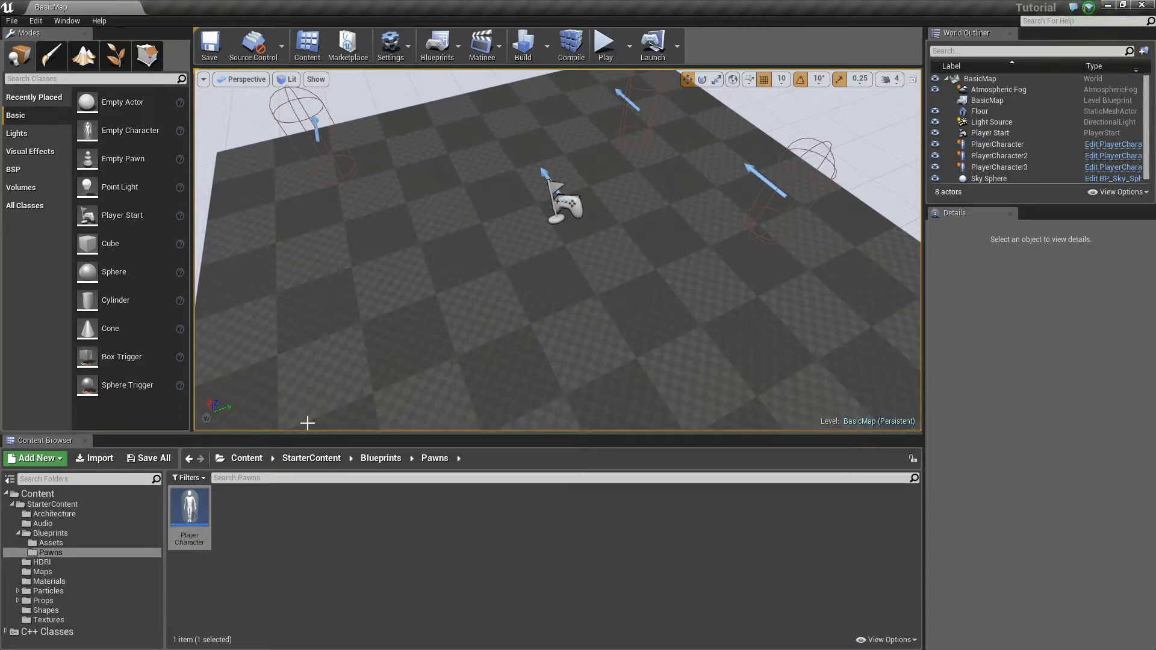
# Step: Create a blueprint class with Actor as its parent in the Blueprints Assets folder and name it TableSet
pyautogui.rightClick(260, 544)
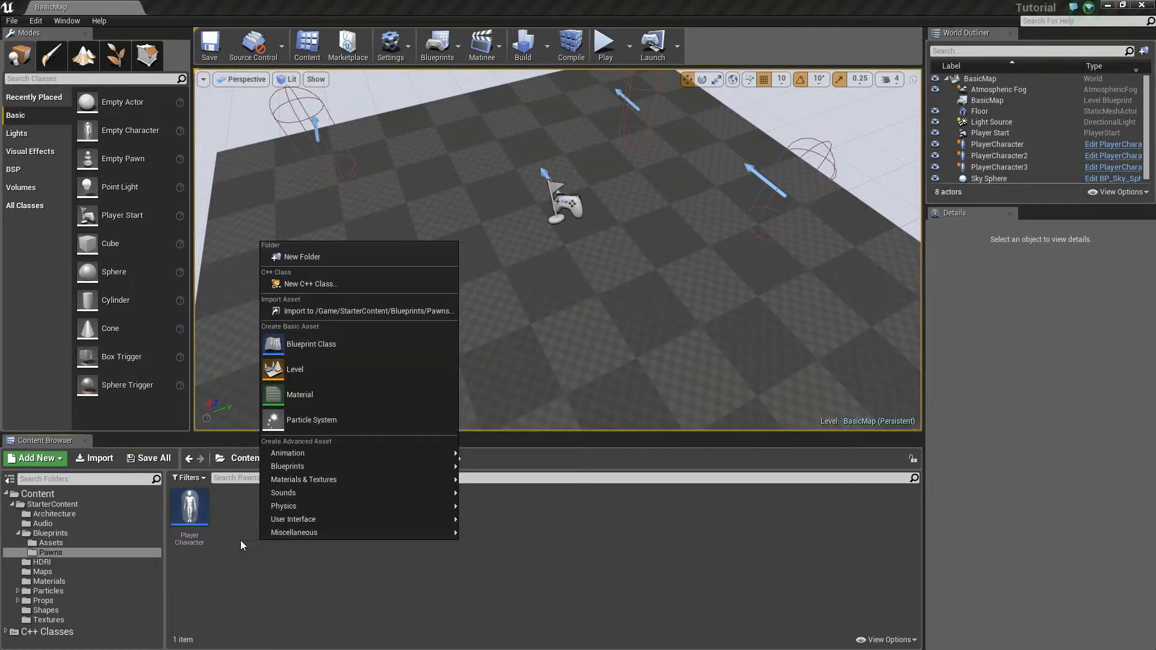
pyautogui.click(76, 544)
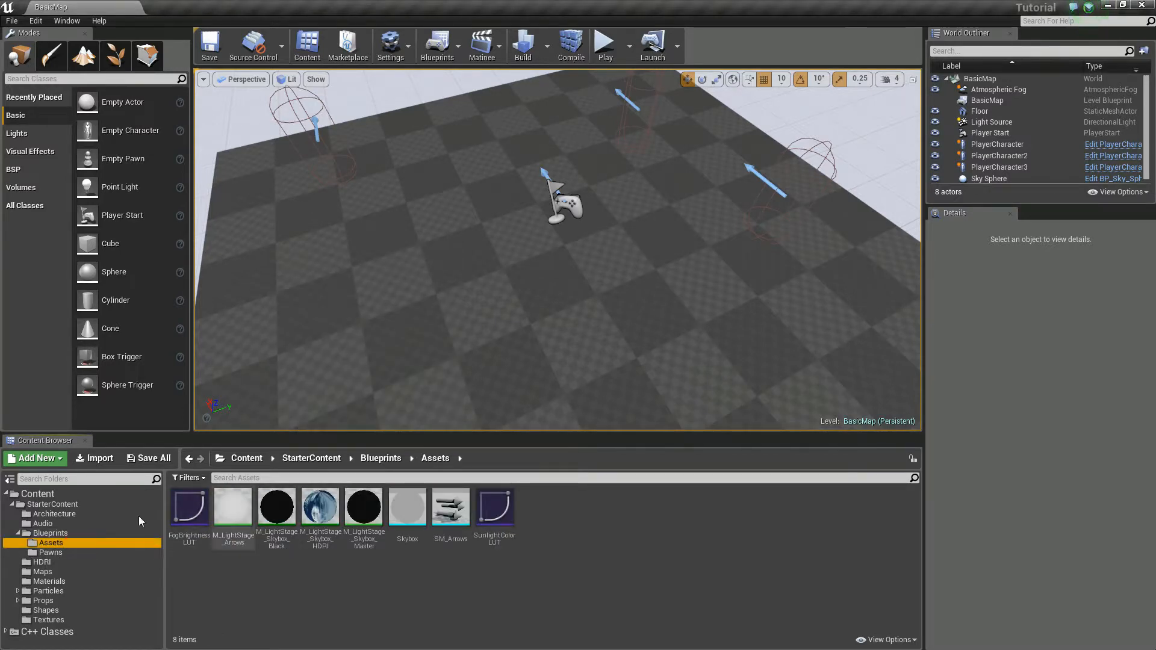
pyautogui.rightClick(619, 545)
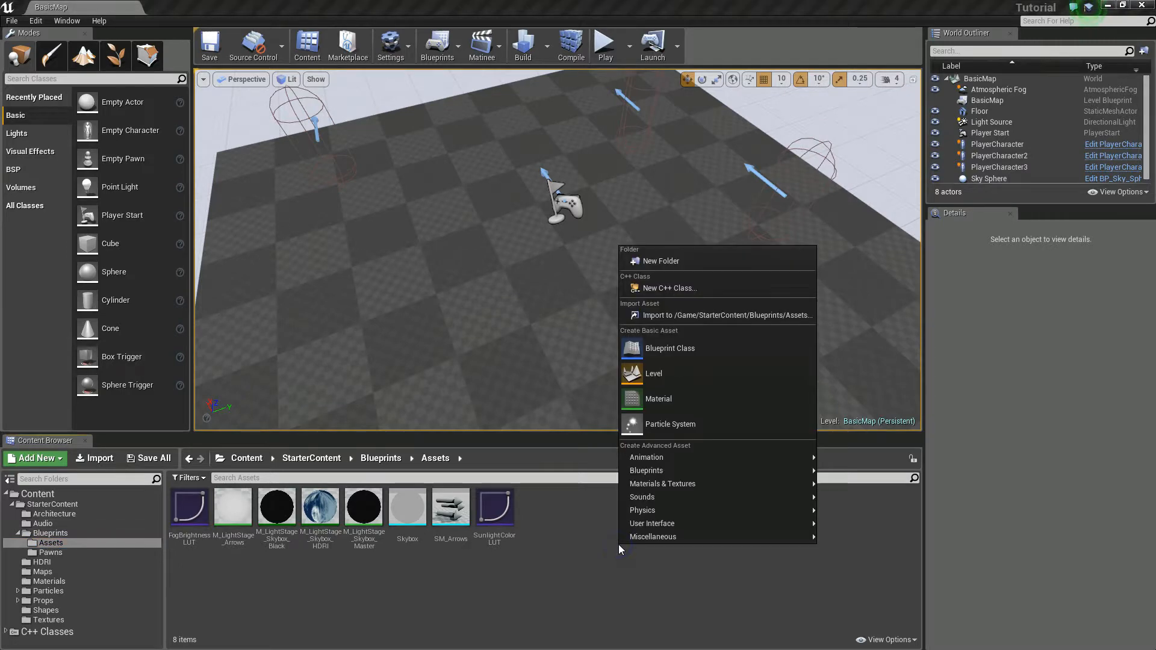
pyautogui.click(680, 352)
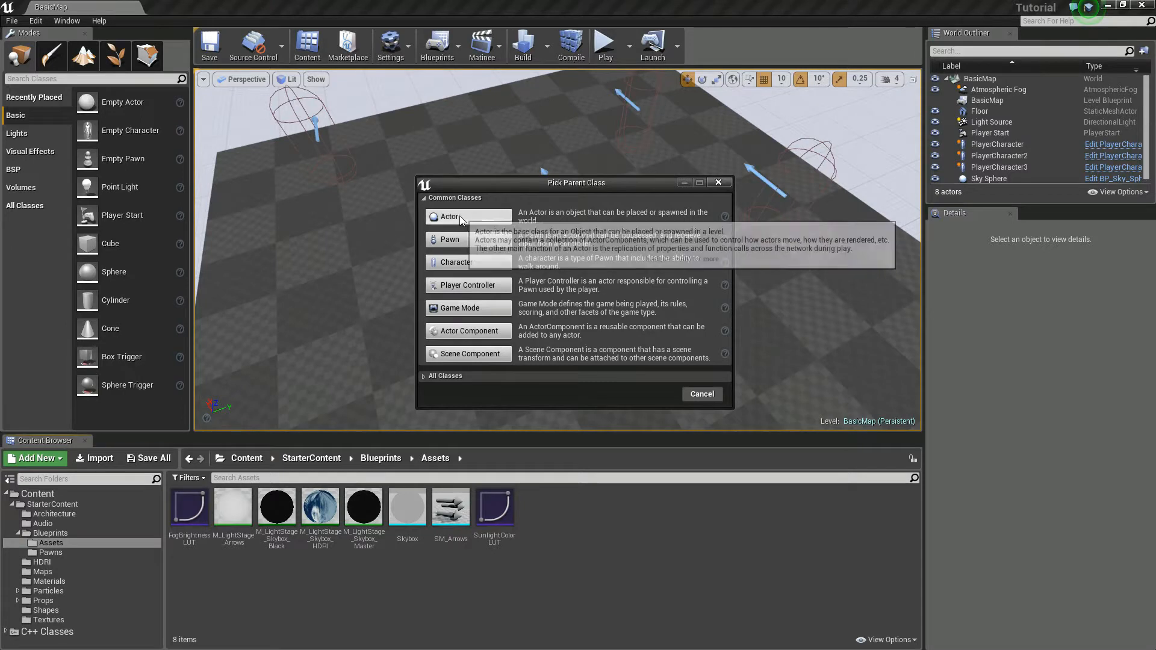
pyautogui.click(468, 285)
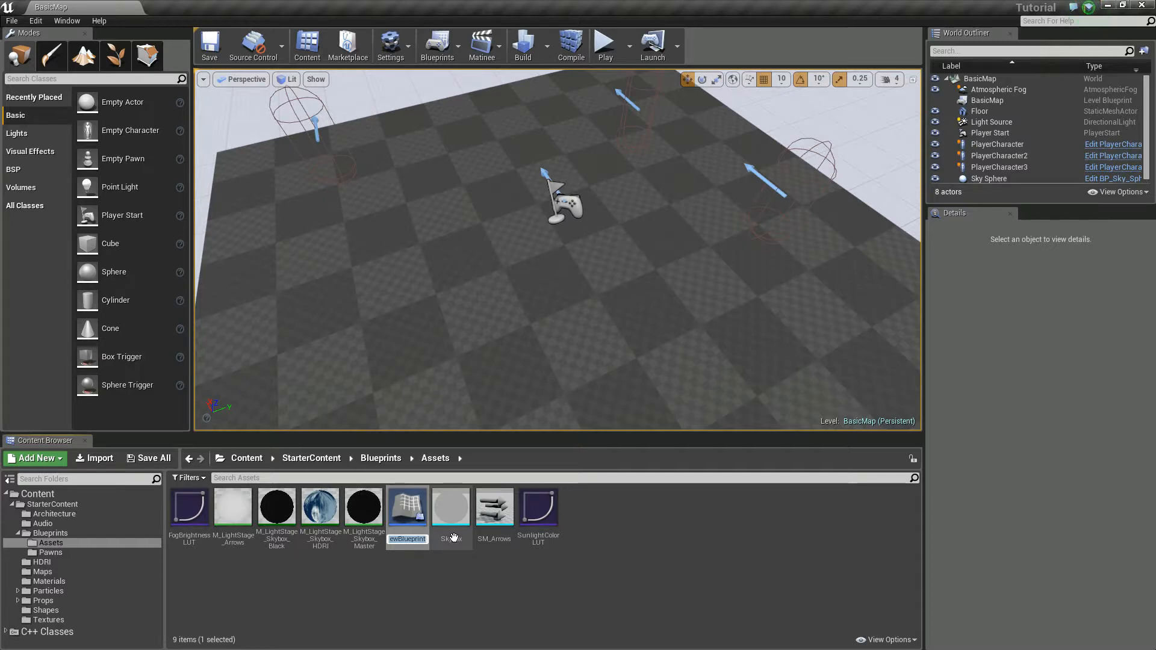
pyautogui.write('TableSet')
pyautogui.press('Return')
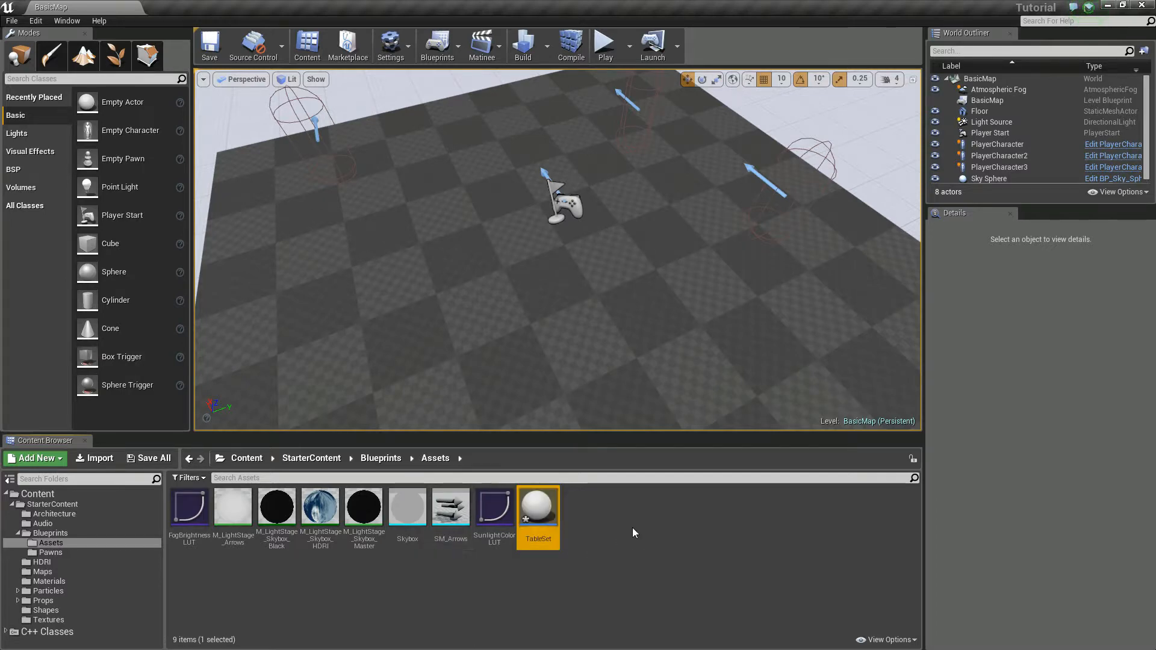
# Step: Open the TableSet blueprint and add a Static Mesh component named Table
pyautogui.doubleClick(538, 508)
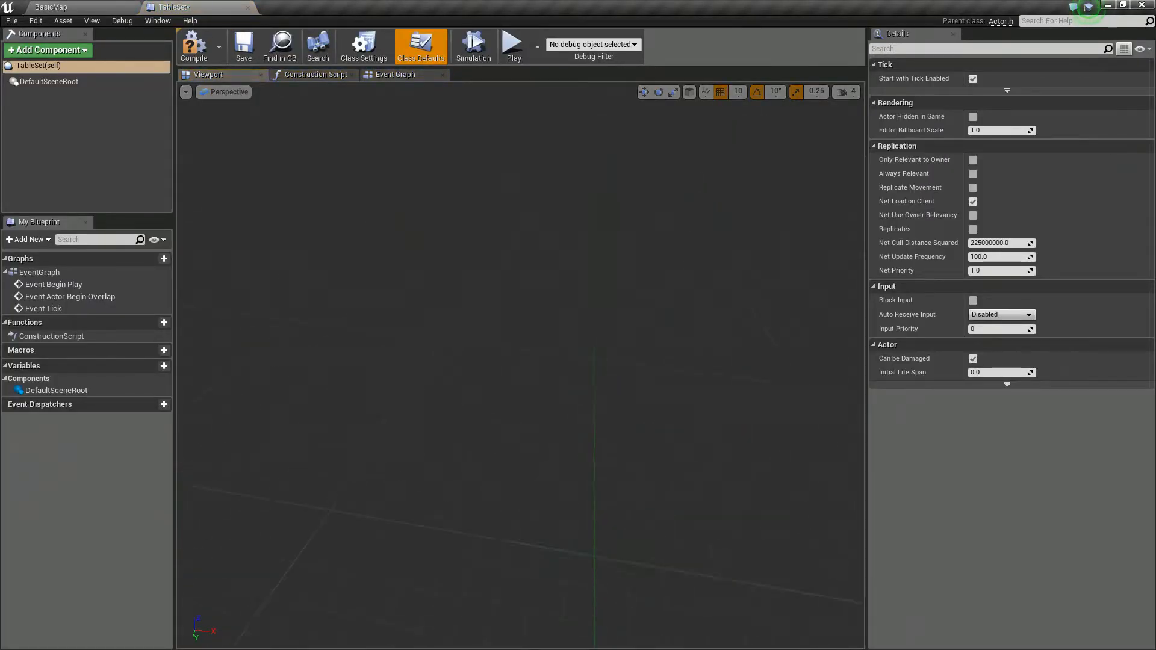
pyautogui.click(77, 51)
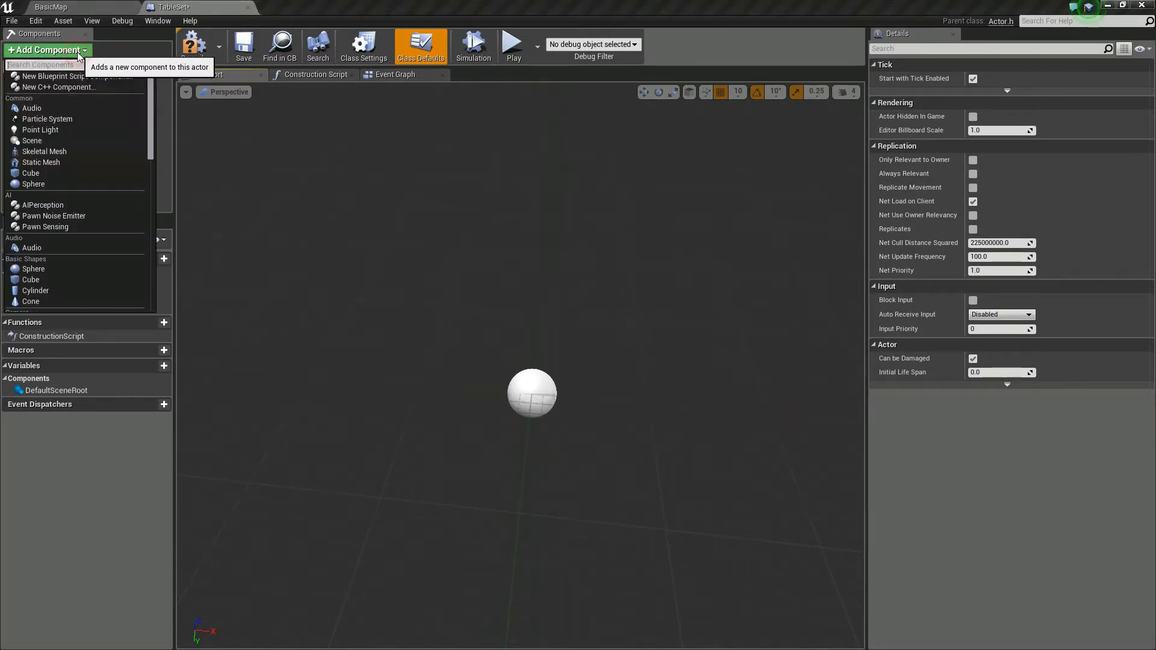
pyautogui.click(64, 159)
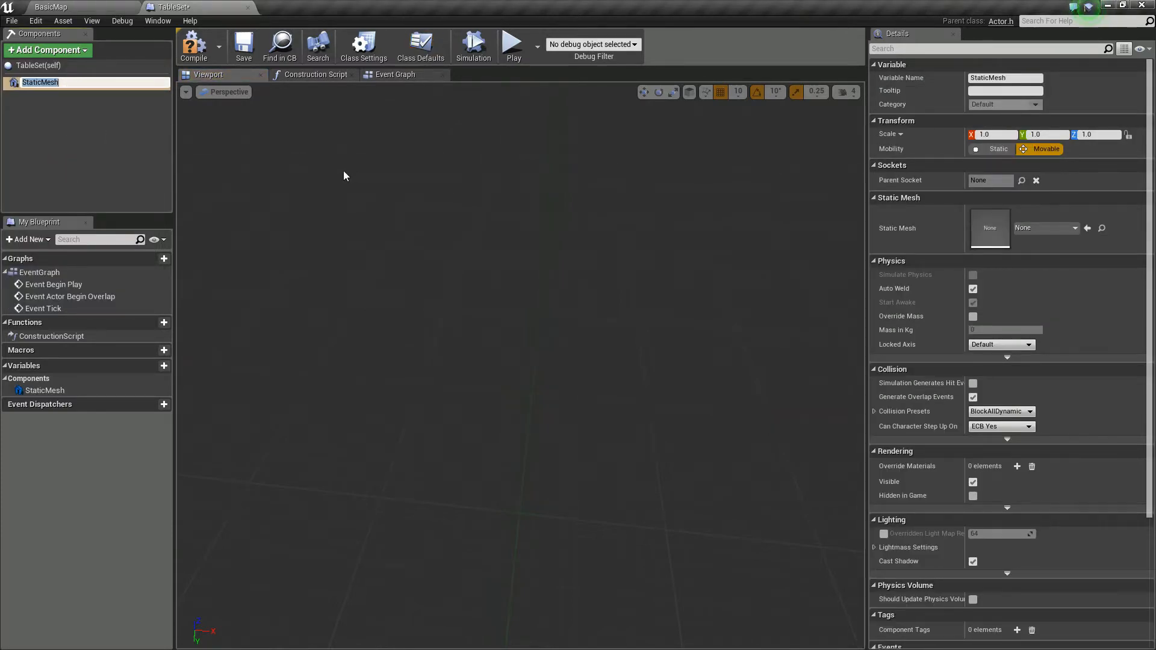
pyautogui.write('Table')
pyautogui.press('Return')
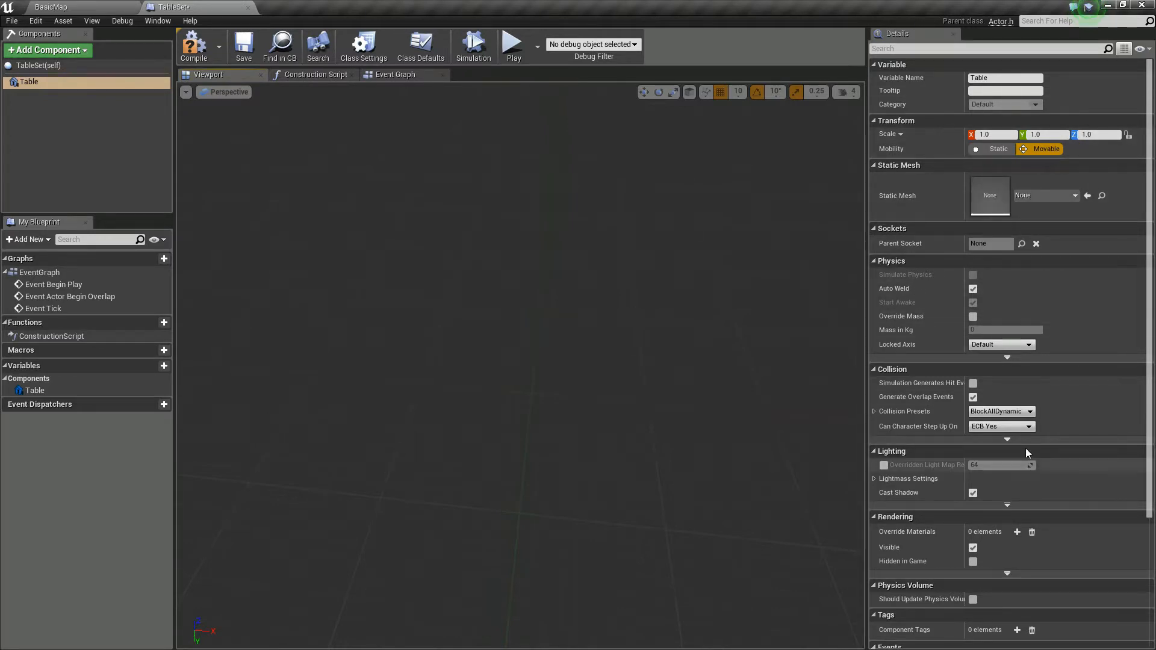
# Step: Assign the SM_TableRound static mesh to the Table component
pyautogui.scroll(-5, 1058, 227)
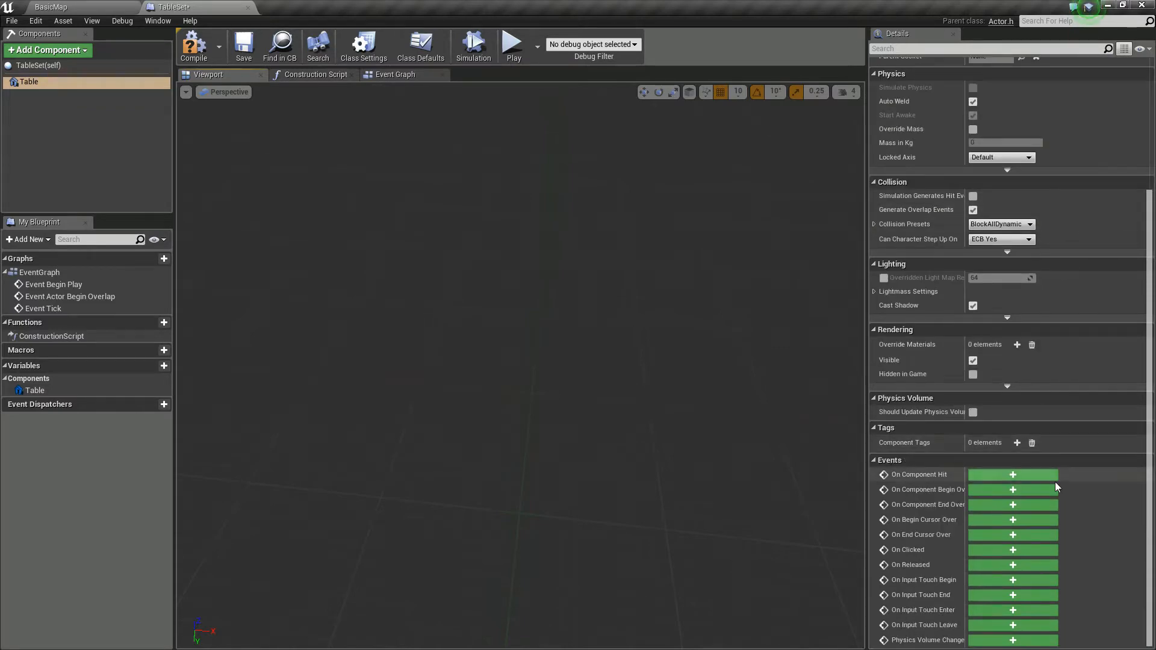
pyautogui.scroll(5, 1055, 482)
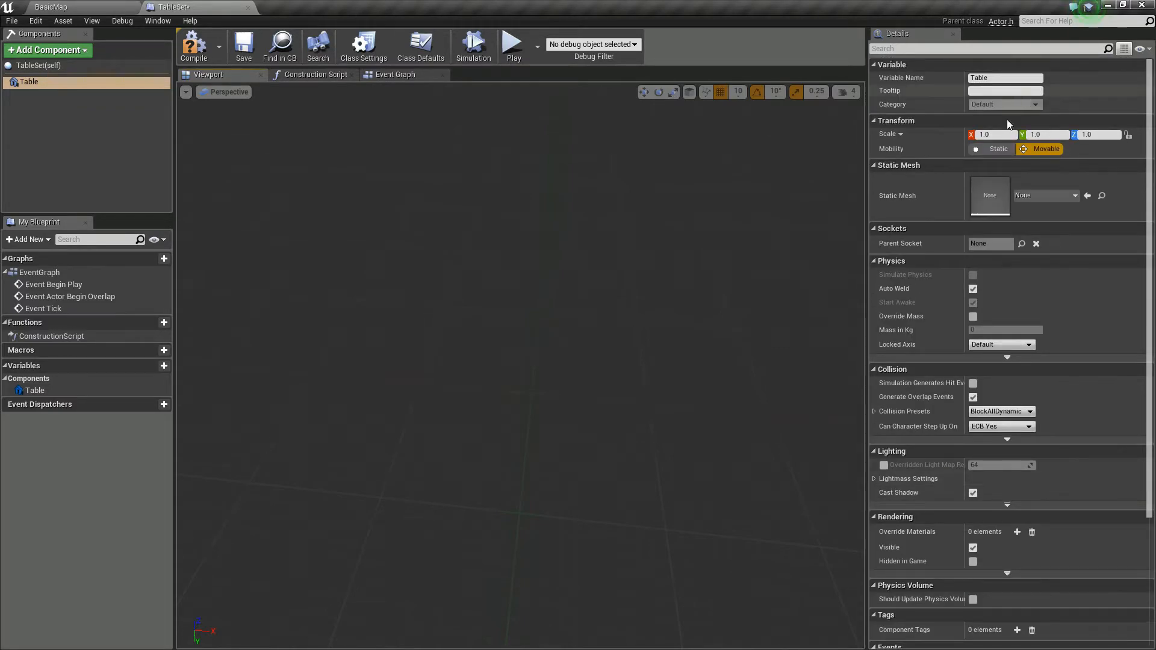
pyautogui.click(1043, 199)
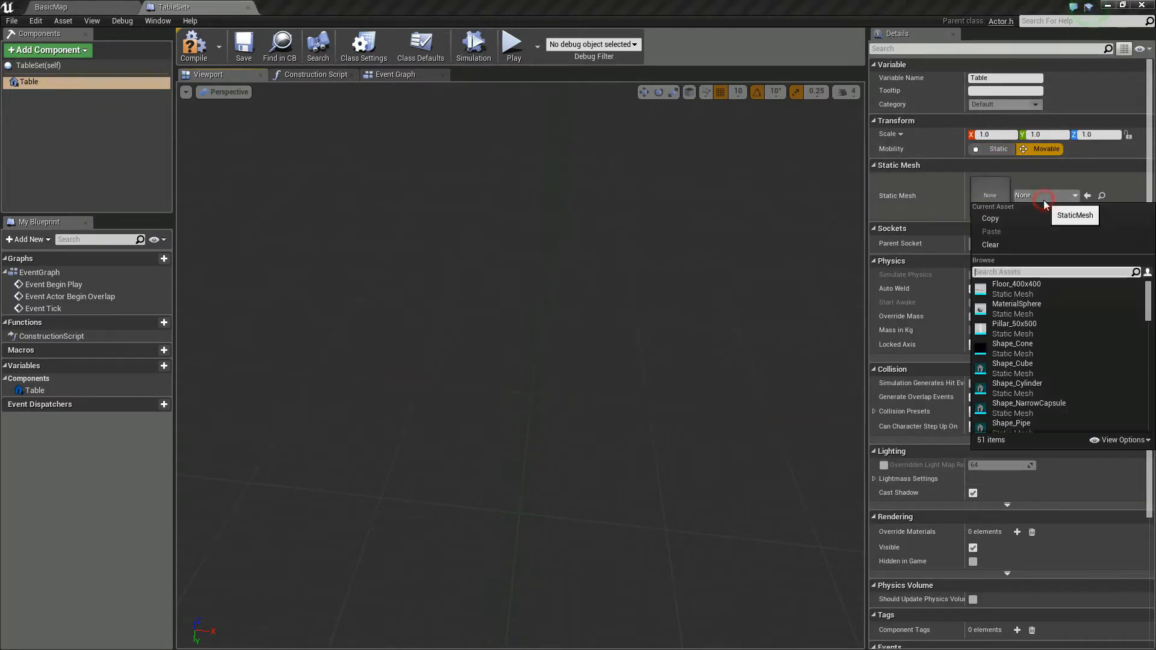
pyautogui.click(1004, 272)
pyautogui.write('Tab')
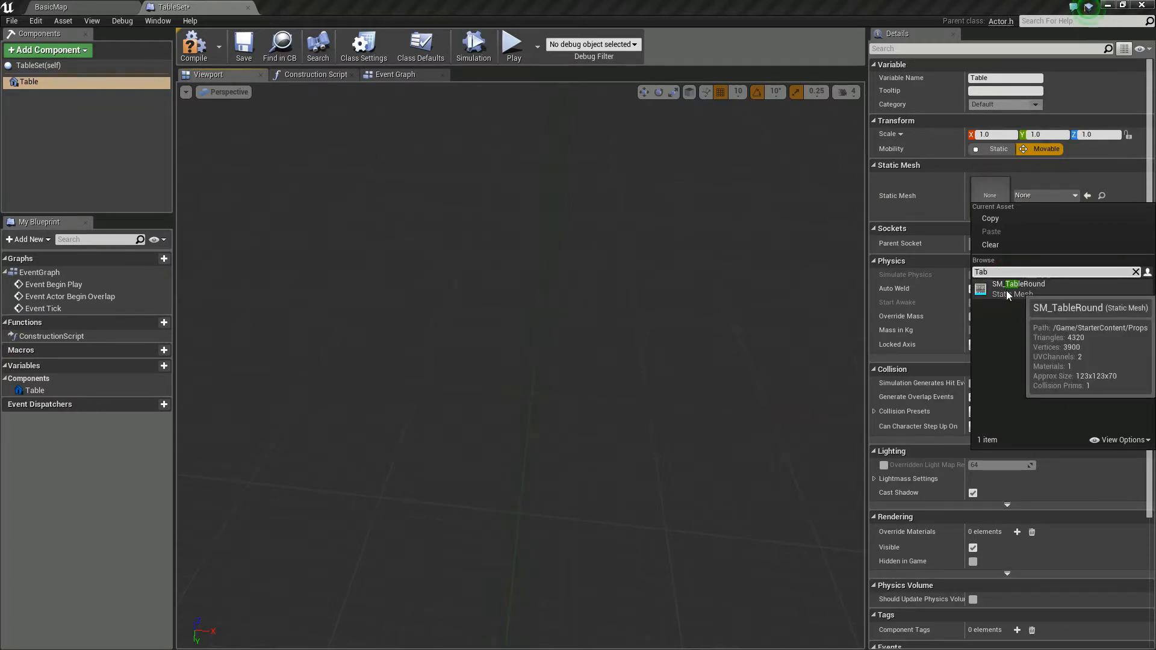
pyautogui.click(1008, 293)
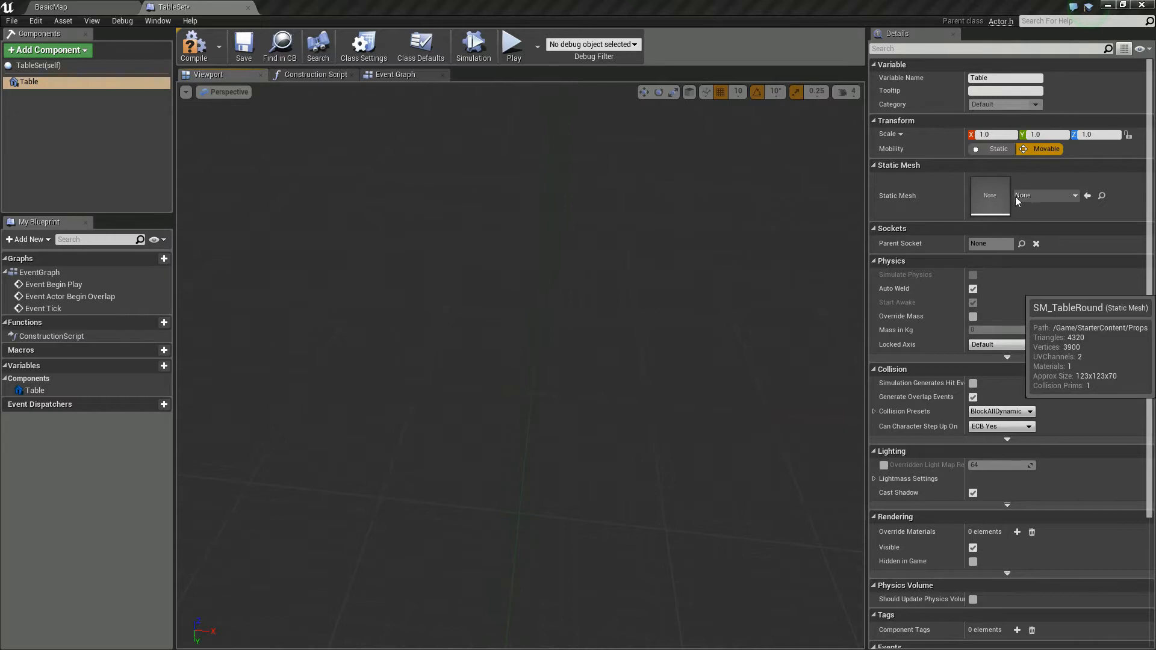
pyautogui.moveTo(668, 306)
pyautogui.mouseDown(button='right')
pyautogui.moveTo(632, 367)
pyautogui.moveTo(627, 325)
pyautogui.moveTo(687, 259)
pyautogui.moveTo(651, 301)
pyautogui.moveTo(668, 310)
pyautogui.mouseUp(button='right')
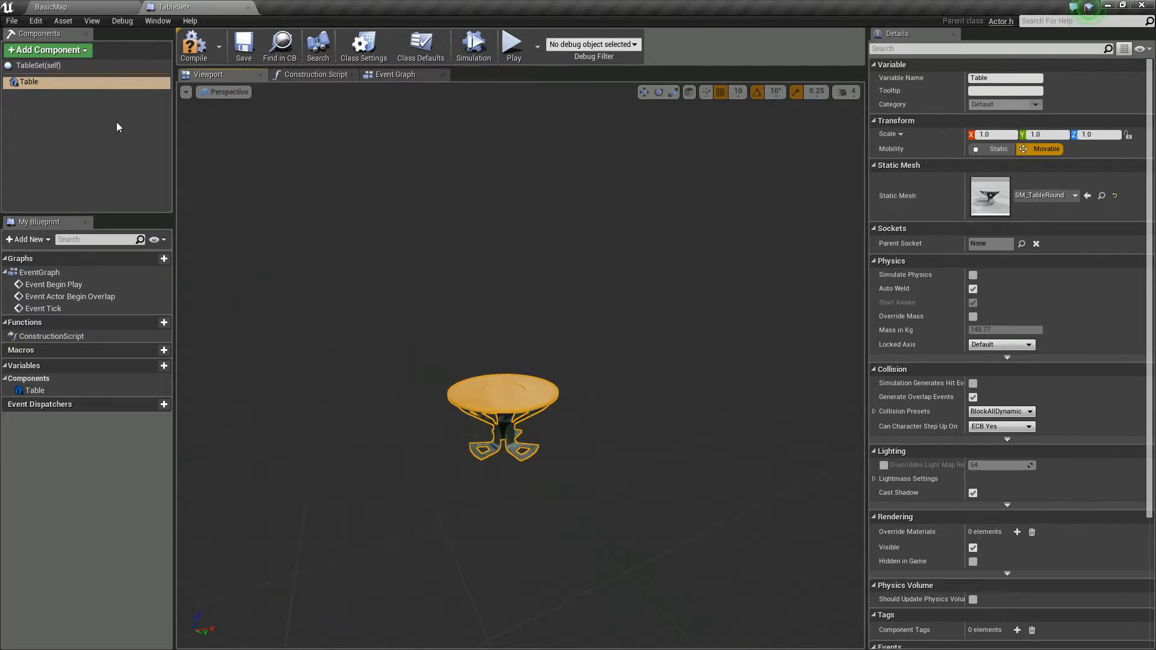
# Step: Add a Static Mesh component named ChairA beneath the Table component
pyautogui.click(68, 51)
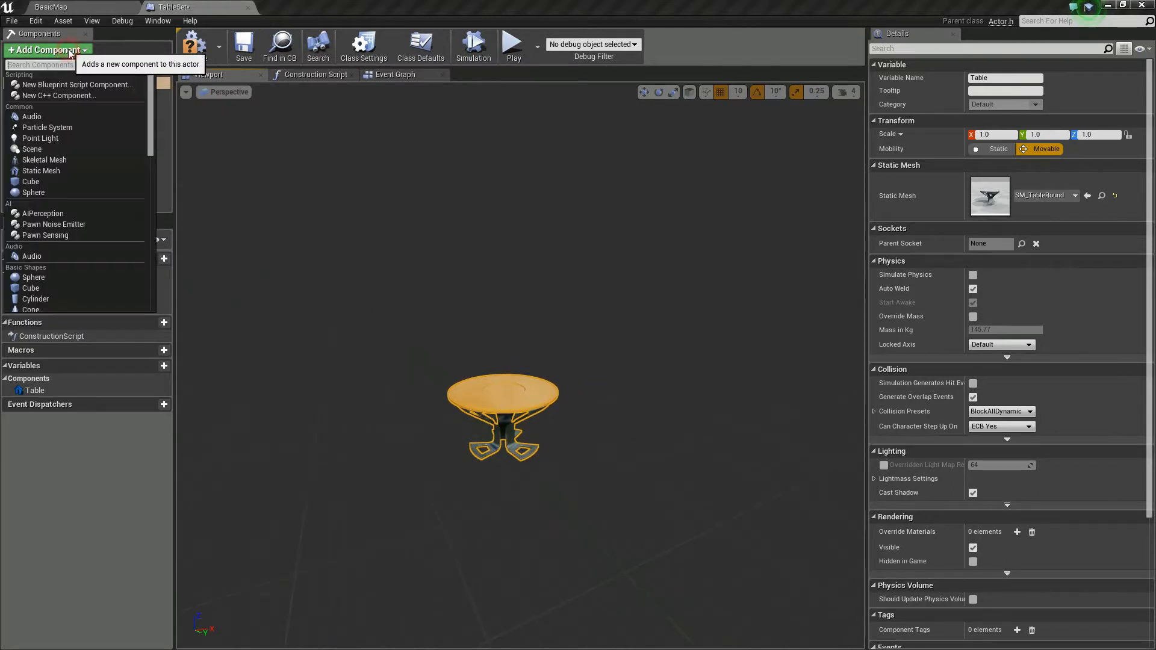
pyautogui.click(50, 171)
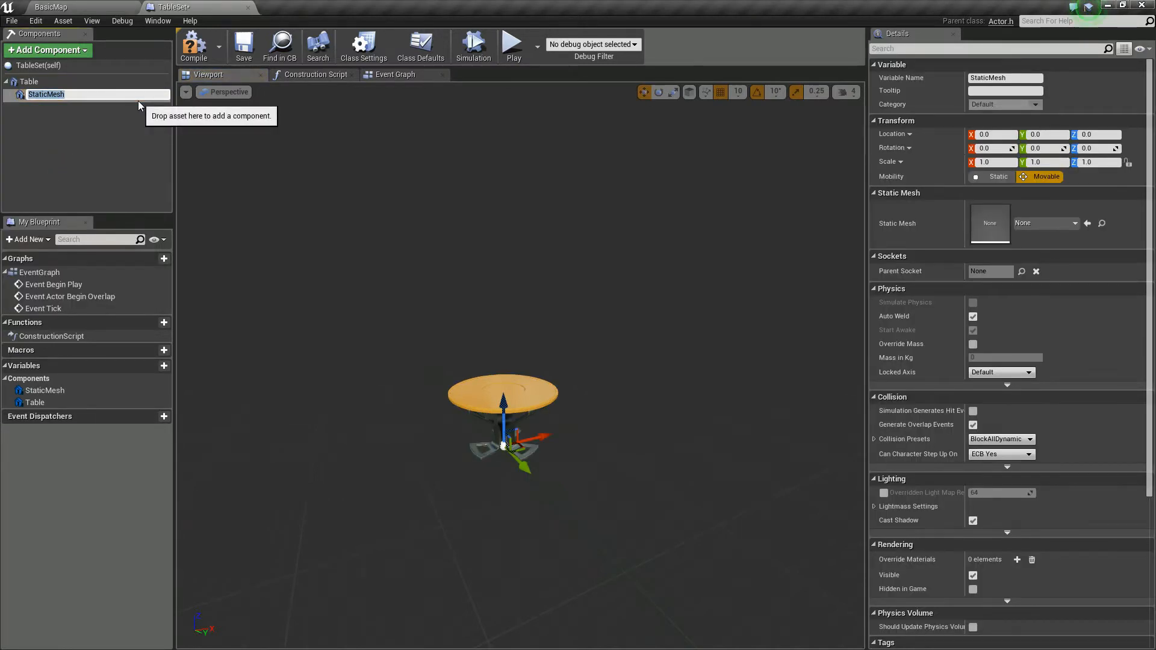
pyautogui.write('Char')
pyautogui.write('rA')
pyautogui.press('Return')
# Step: Assign the SM_Chair static mesh to ChairA and move it in the negative X direction to stand beside the table
pyautogui.click(1056, 223)
pyautogui.write('Chair')
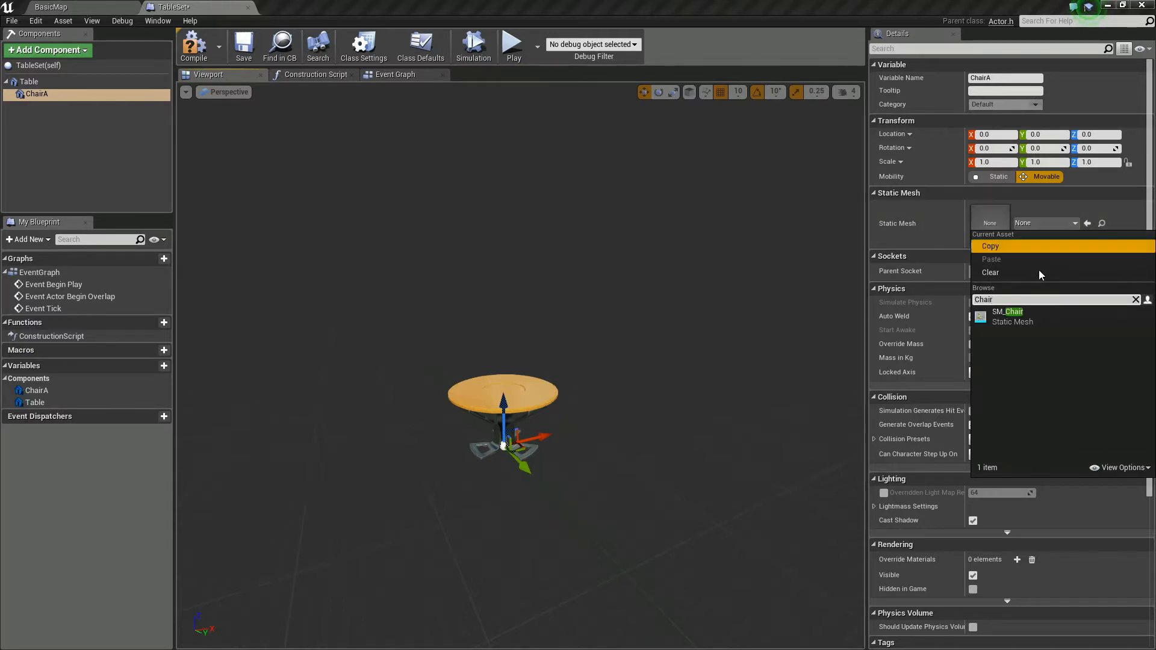
pyautogui.click(1012, 317)
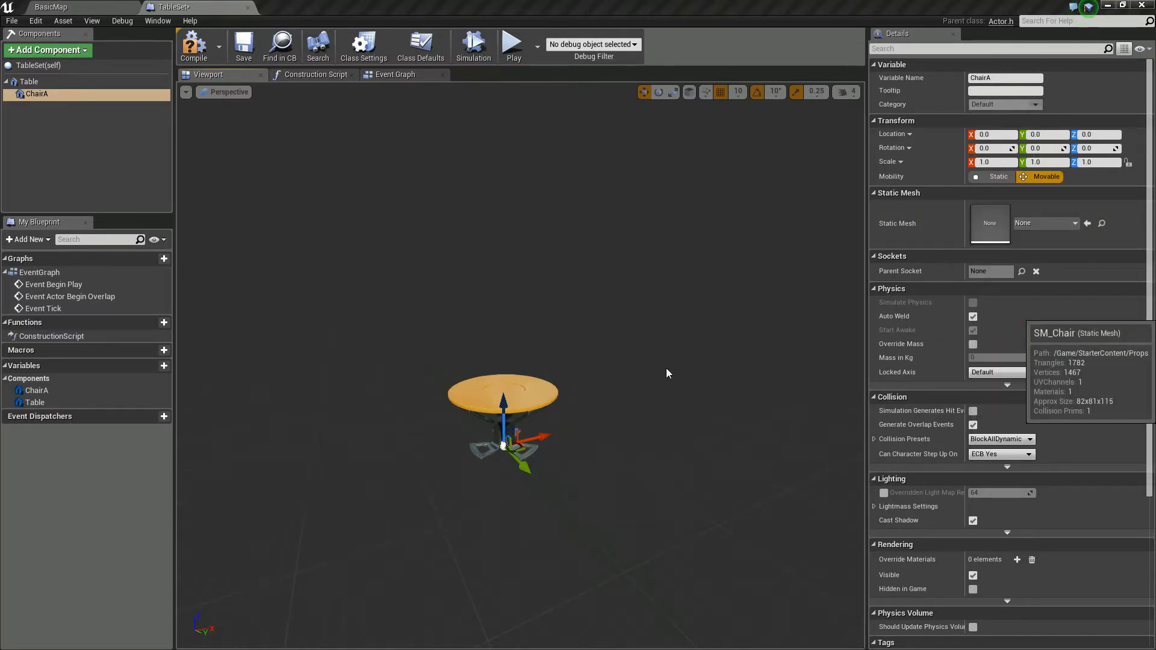
pyautogui.moveTo(540, 436); pyautogui.dragTo(455, 453)
pyautogui.moveTo(456, 453); pyautogui.dragTo(265, 106, button='right')
# Step: Add another Static Mesh component beneath Table and name it ChairB
pyautogui.click(28, 82)
pyautogui.rightClick(28, 81)
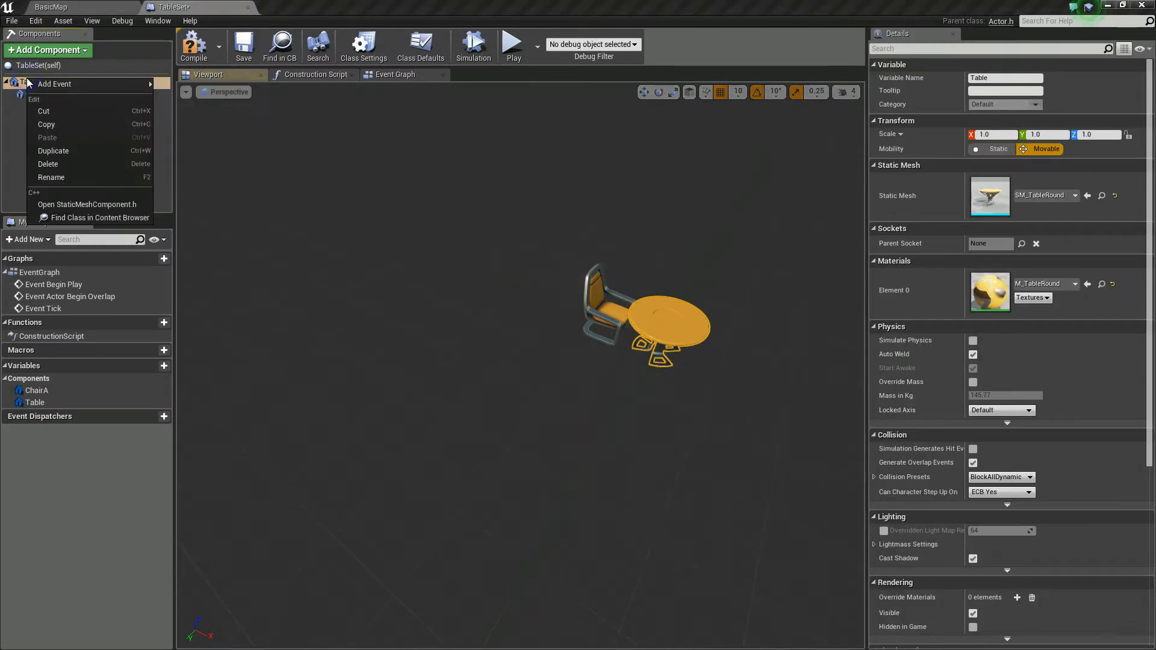
pyautogui.click(53, 50)
pyautogui.click(78, 171)
pyautogui.click(601, 444)
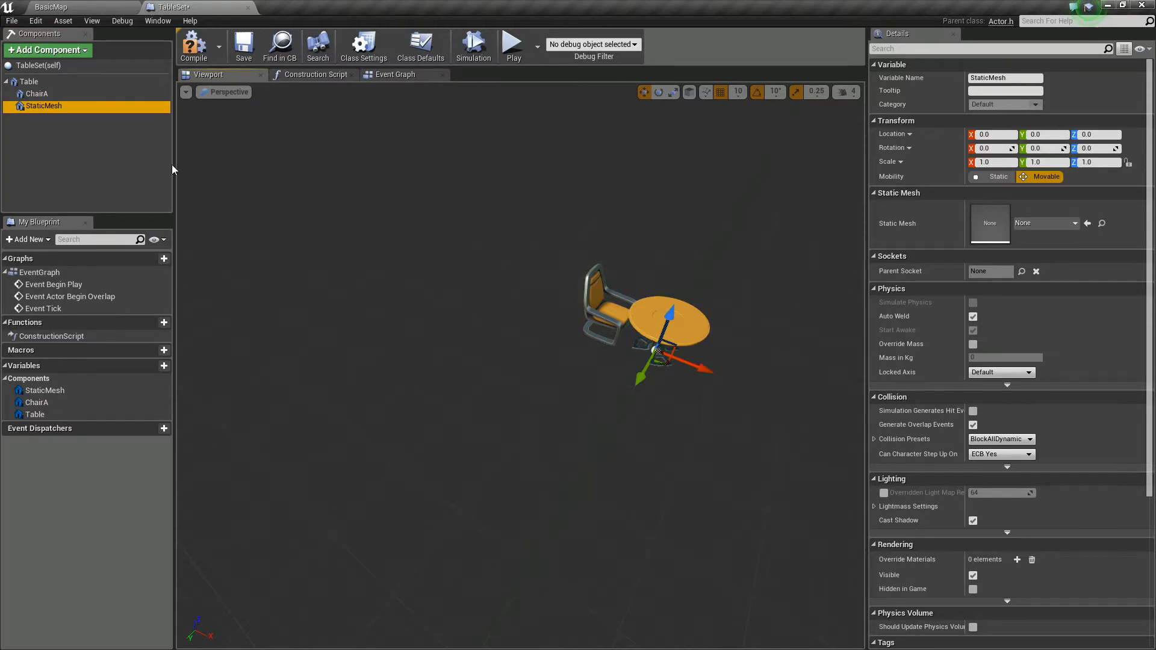
pyautogui.click(1006, 76)
pyautogui.write('ChairB')
# Step: Assign the SM_Chair static mesh to ChairB and move it along the X axis to location 110, opposite ChairA
pyautogui.click(1050, 227)
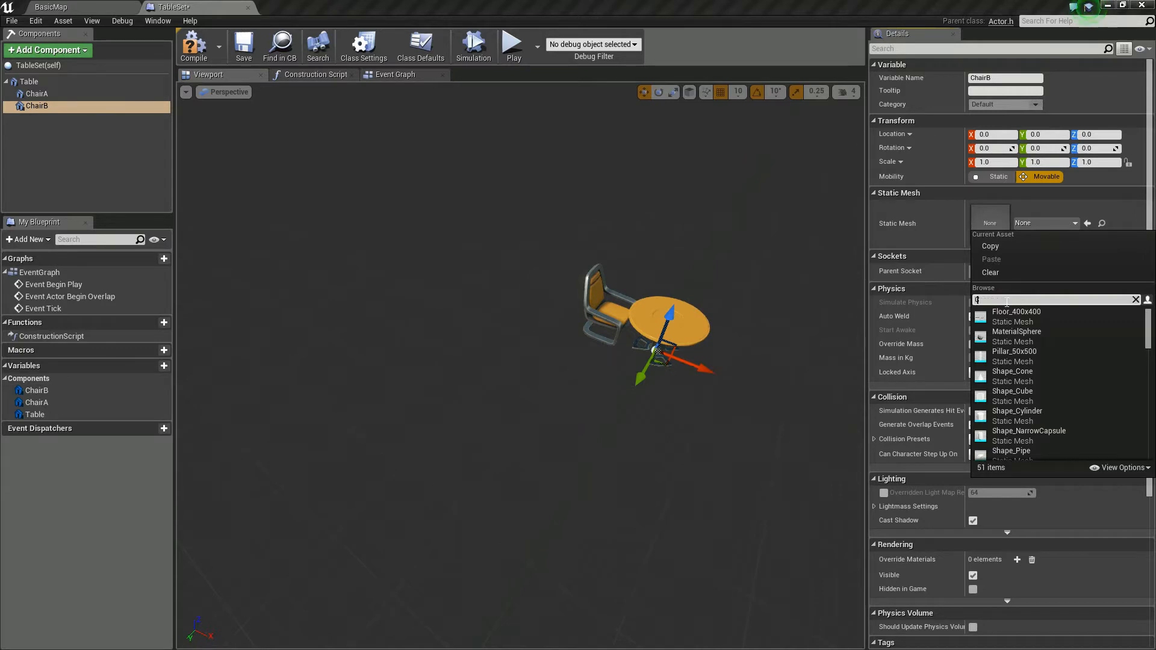
pyautogui.write('Chair')
pyautogui.click(1013, 316)
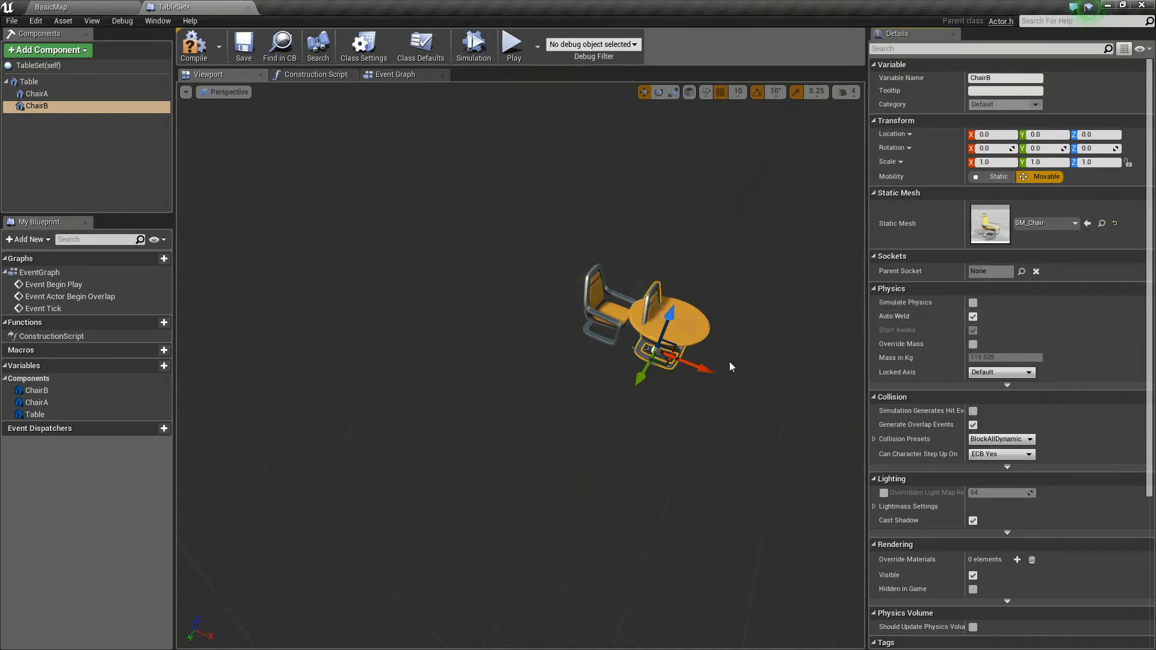
pyautogui.moveTo(701, 367); pyautogui.dragTo(775, 395)
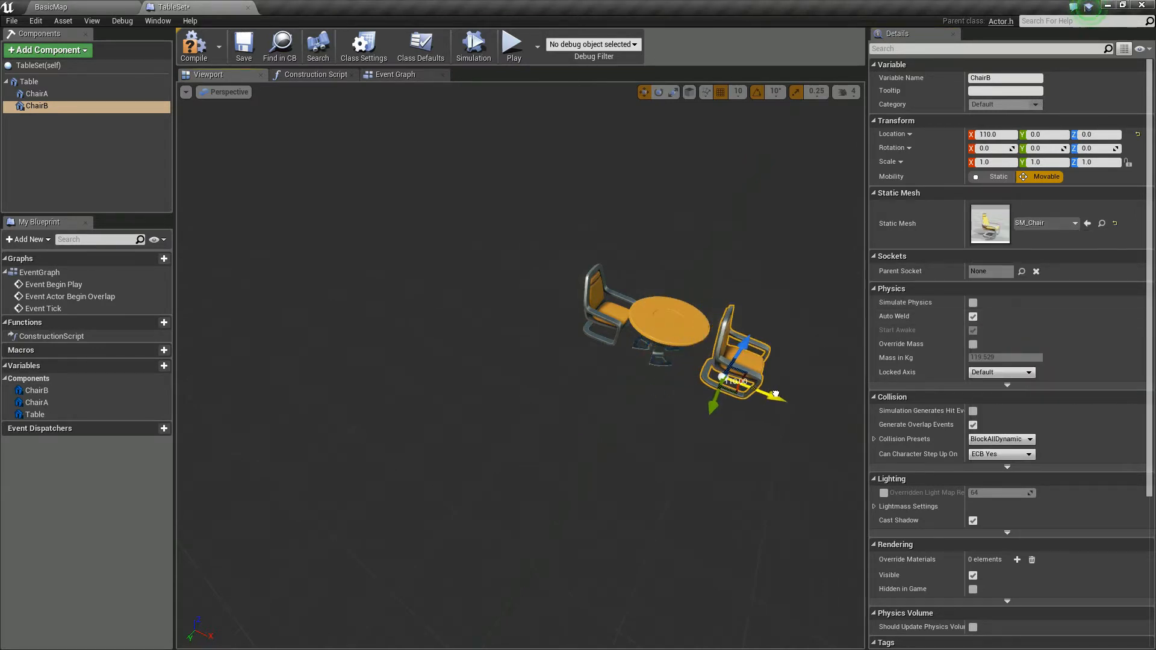
# Step: Rotate ChairB about its Z axis to about 140 degrees
pyautogui.press('e')
pyautogui.moveTo(692, 393)
pyautogui.mouseDown()
pyautogui.moveTo(694, 438)
pyautogui.moveTo(810, 440)
pyautogui.moveTo(819, 404)
pyautogui.moveTo(780, 365)
pyautogui.moveTo(795, 380)
pyautogui.moveTo(680, 407)
pyautogui.mouseUp()
pyautogui.moveTo(630, 496); pyautogui.dragTo(504, 502, button='right')
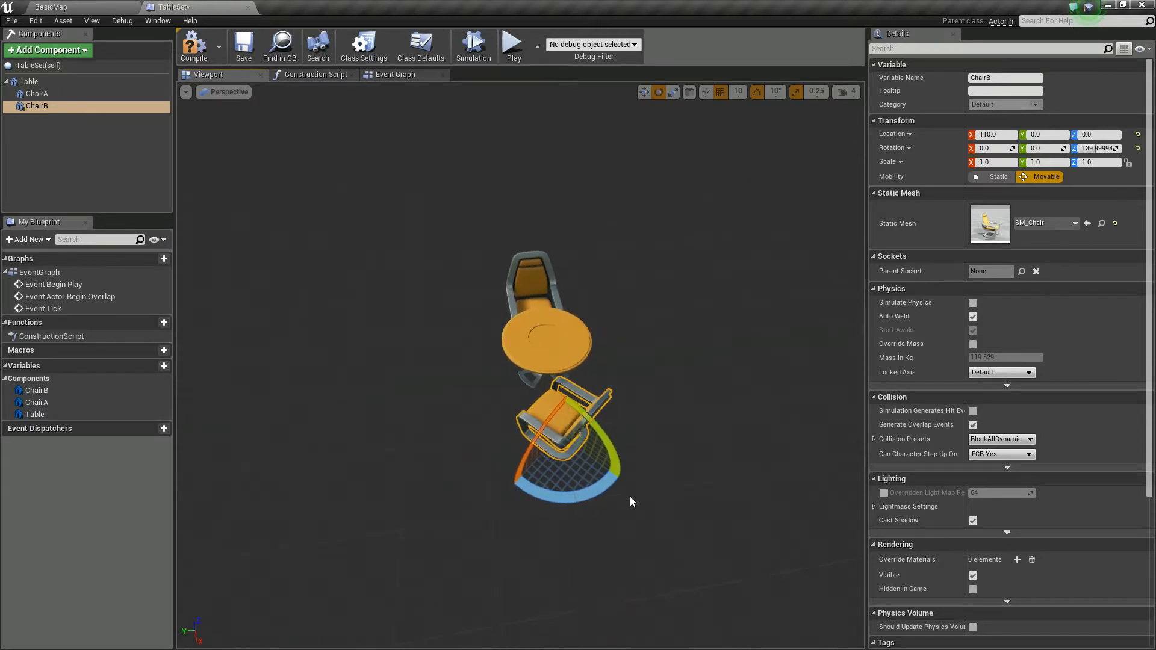
# Step: Move ChairB beside the table to about X 94.4, Y -65.2, and adjust its Z rotation to about 130 degrees
pyautogui.press('w')
pyautogui.moveTo(577, 415); pyautogui.dragTo(632, 409)
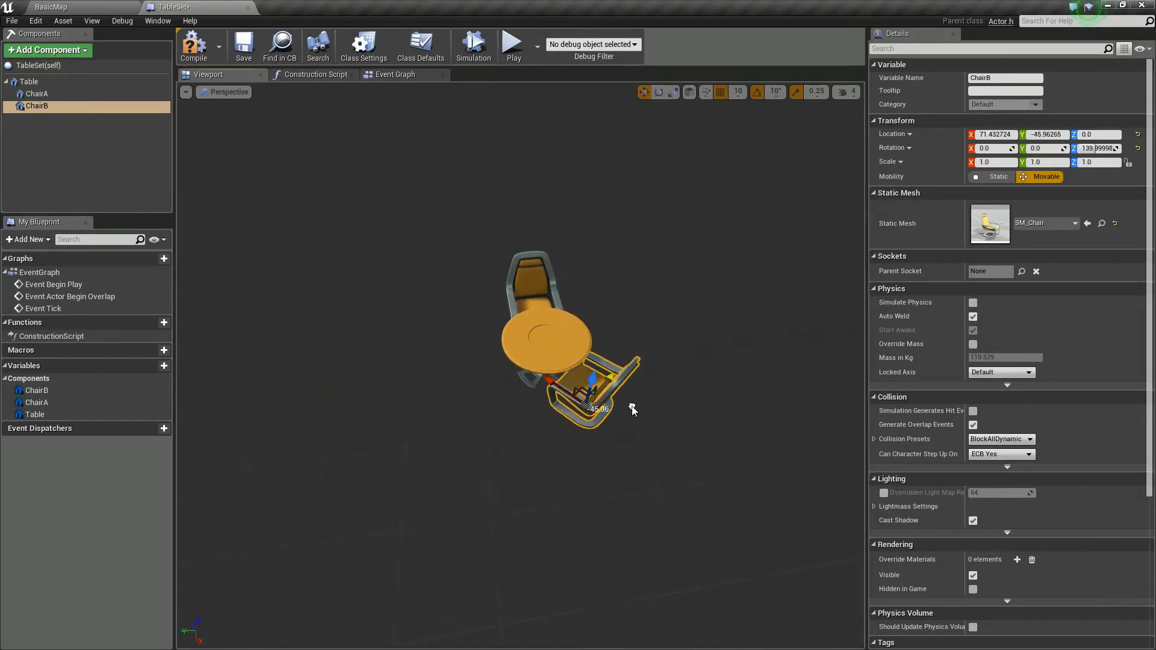
pyautogui.moveTo(554, 389); pyautogui.dragTo(631, 389)
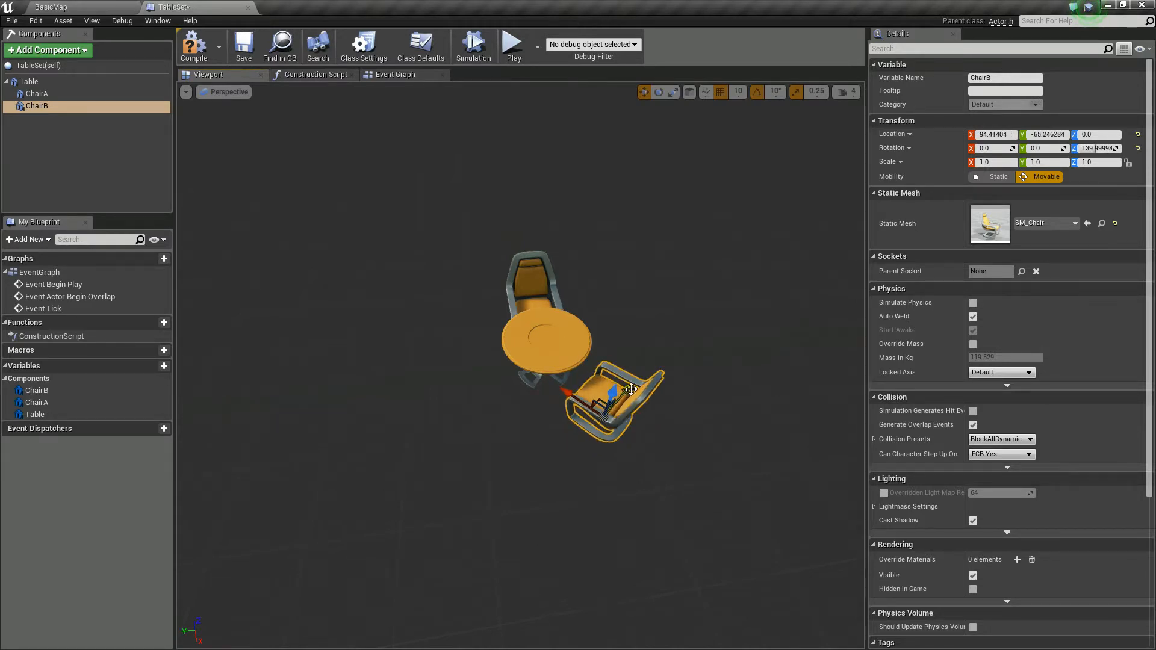
pyautogui.press('e')
pyautogui.moveTo(619, 475); pyautogui.dragTo(630, 475)
pyautogui.keyDown('alt'); pyautogui.moveTo(486, 514); pyautogui.dragTo(596, 514); pyautogui.keyUp('alt')
pyautogui.moveTo(486, 514); pyautogui.dragTo(483, 515, button='right')
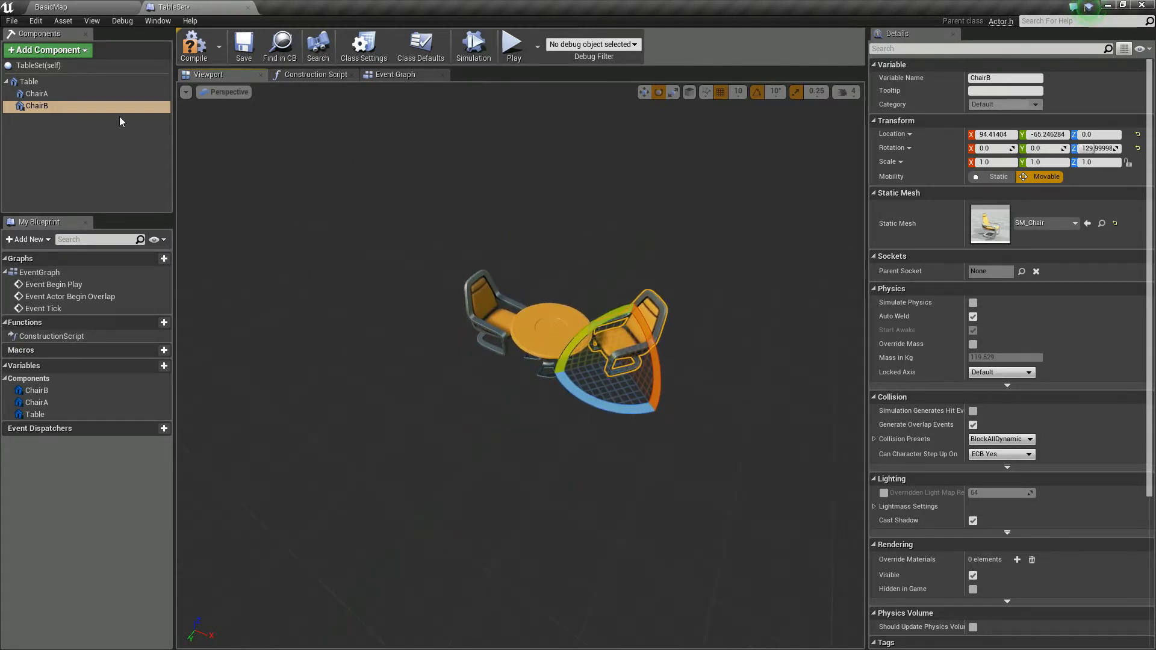
# Step: Add a Static Mesh component named Lamp beneath Table and assign it the SM_Statue mesh
pyautogui.click(47, 50)
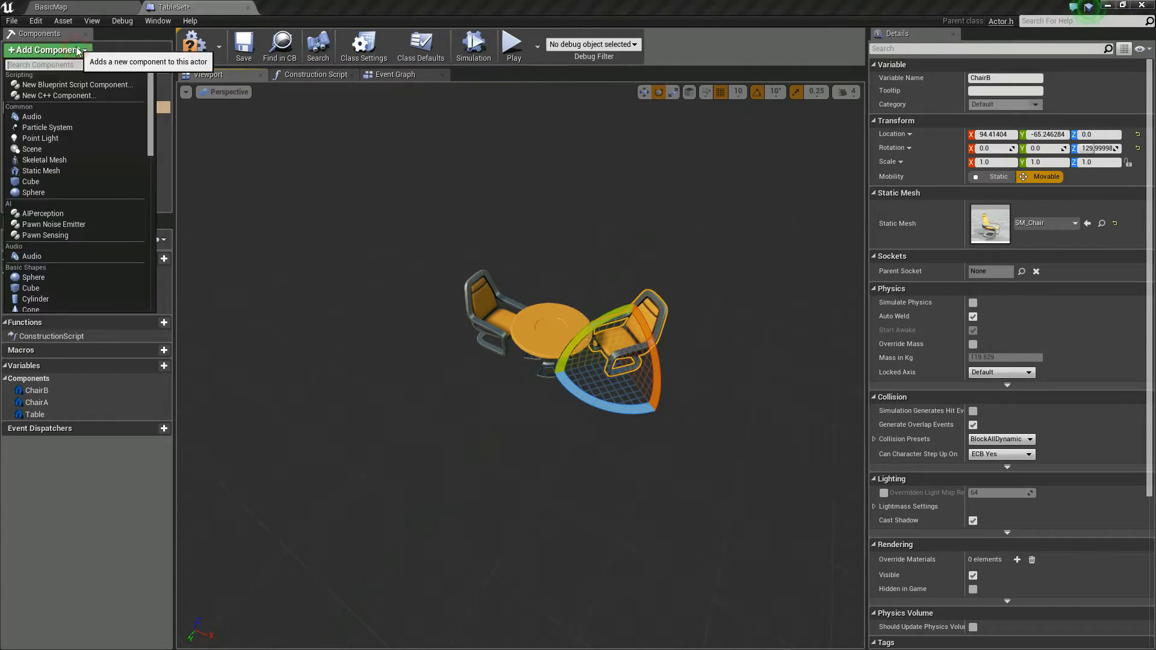
pyautogui.click(59, 170)
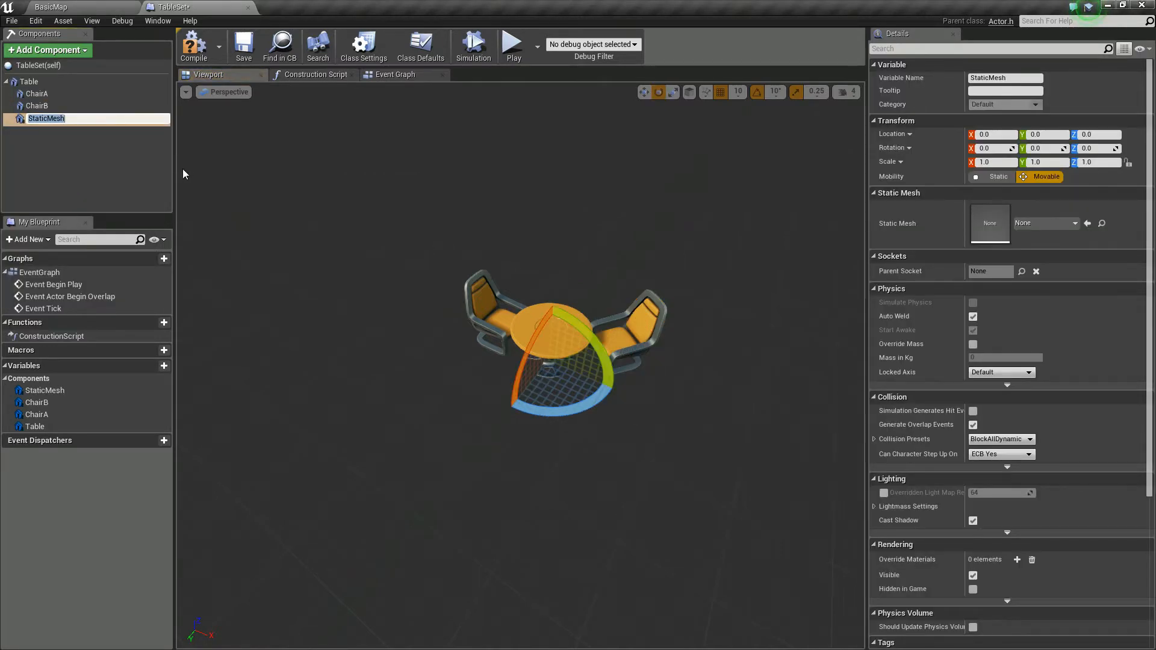
pyautogui.write('Lamp')
pyautogui.press('Return')
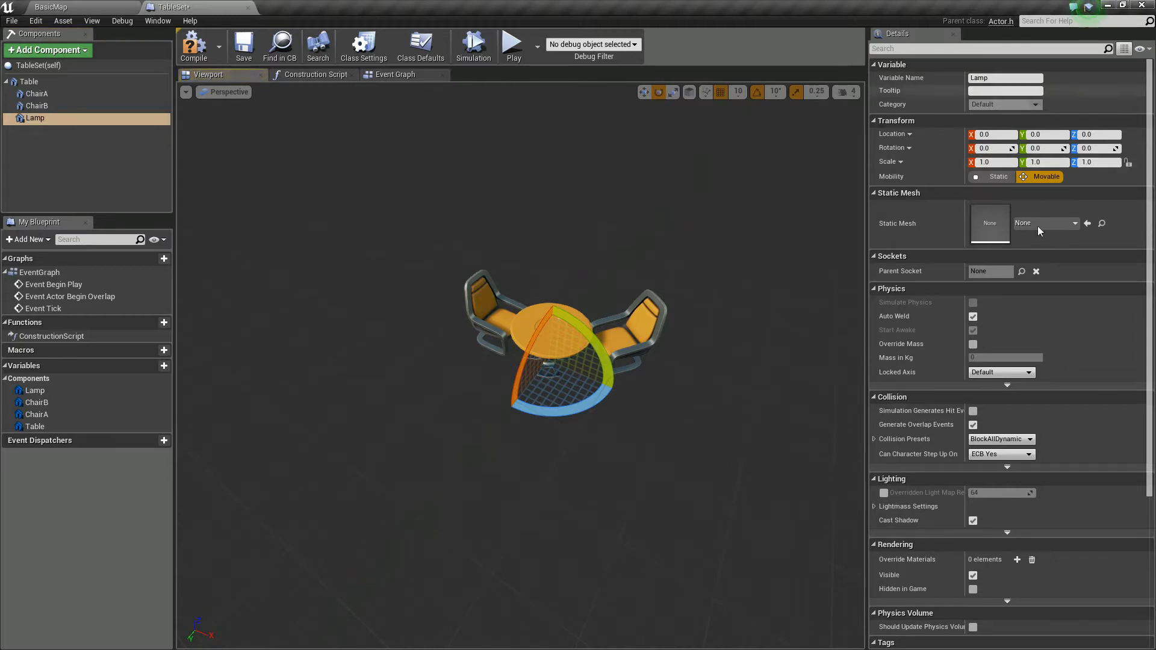
pyautogui.click(1063, 223)
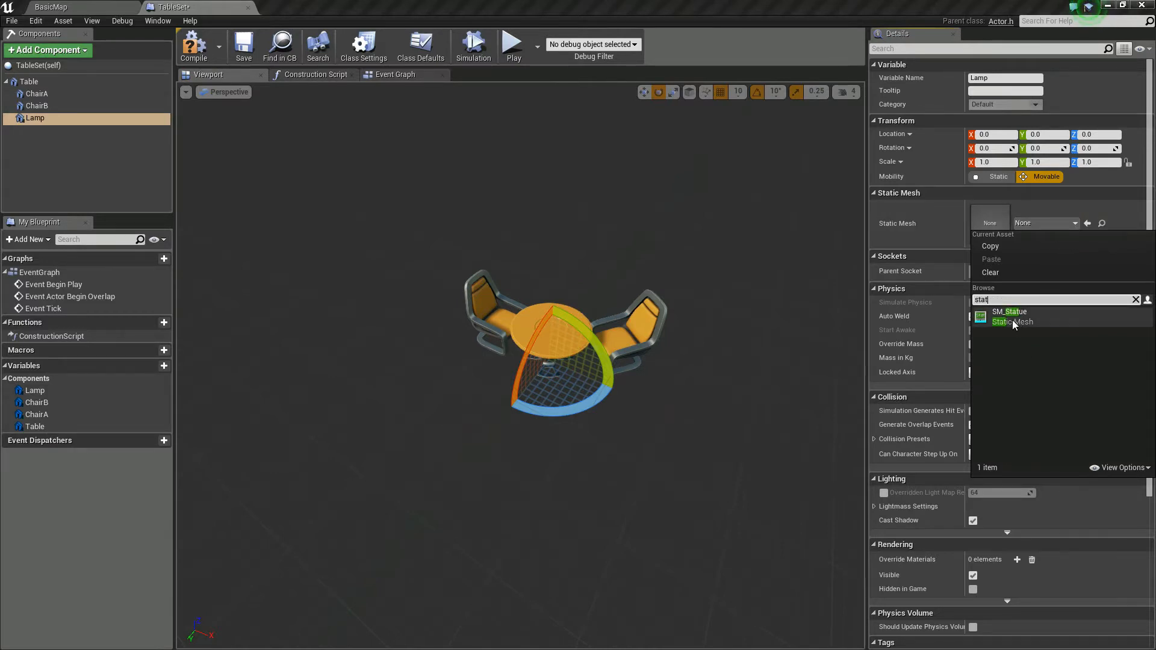
pyautogui.click(1018, 312)
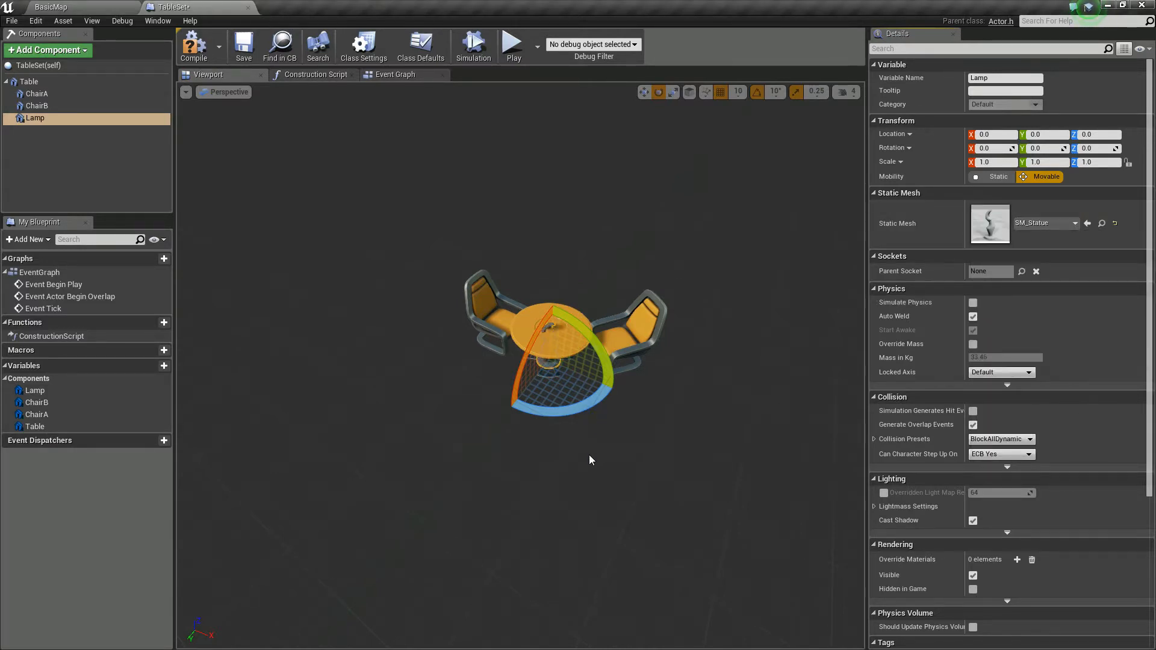
# Step: Raise the Lamp onto the tabletop at Z location 70 and scale it uniformly to about 0.66
pyautogui.press('f')
pyautogui.press('w')
pyautogui.moveTo(542, 326); pyautogui.dragTo(543, 246)
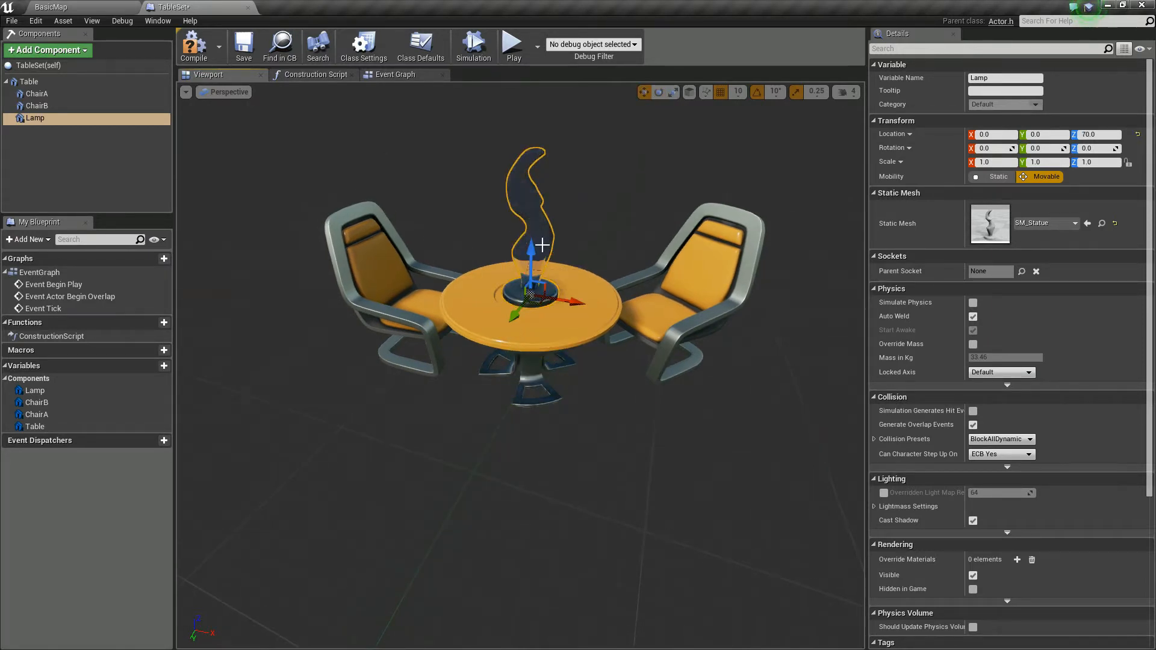
pyautogui.press('r')
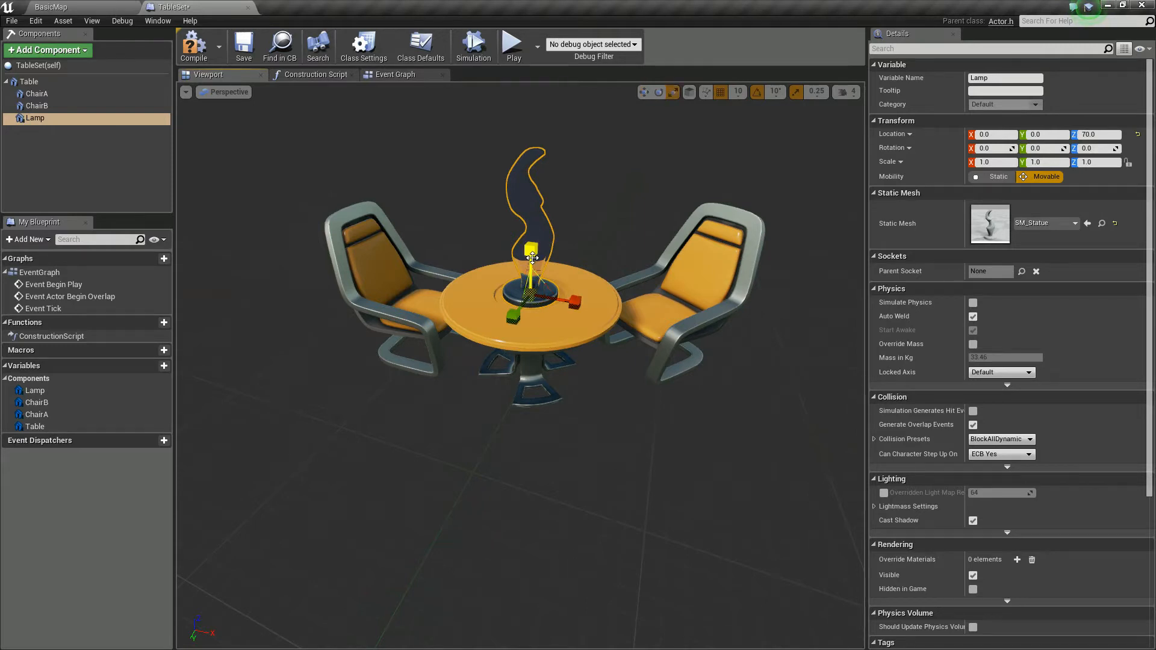
pyautogui.moveTo(531, 296); pyautogui.dragTo(577, 424)
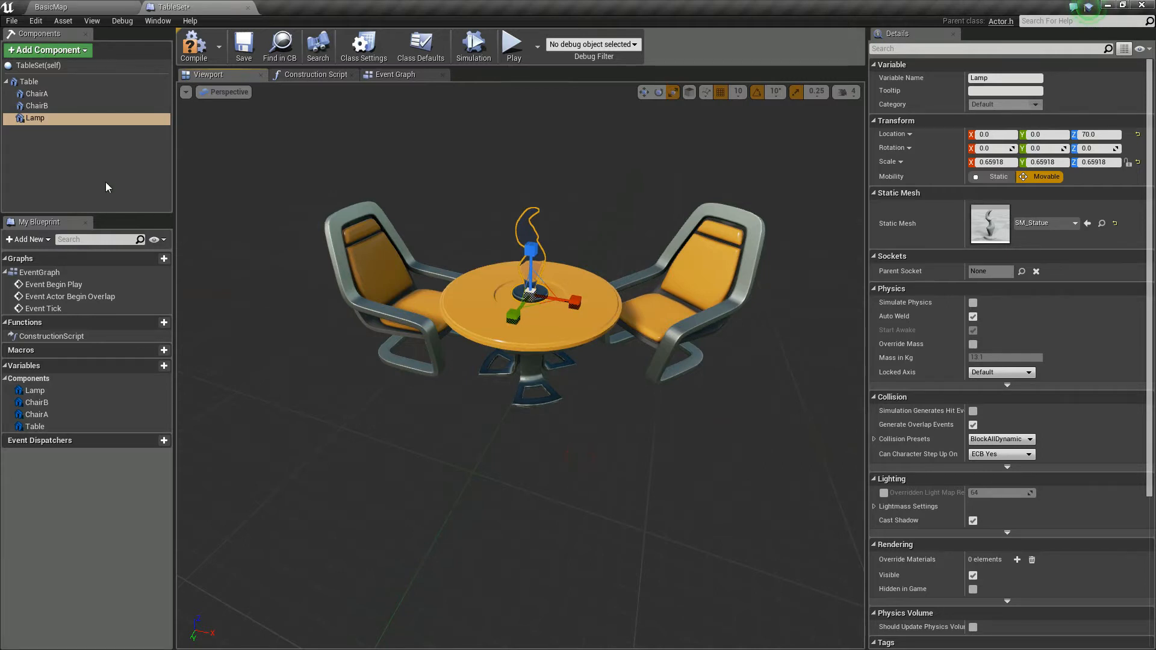
# Step: Add a Point Light component to the table set and name it wwweq
pyautogui.click(45, 117)
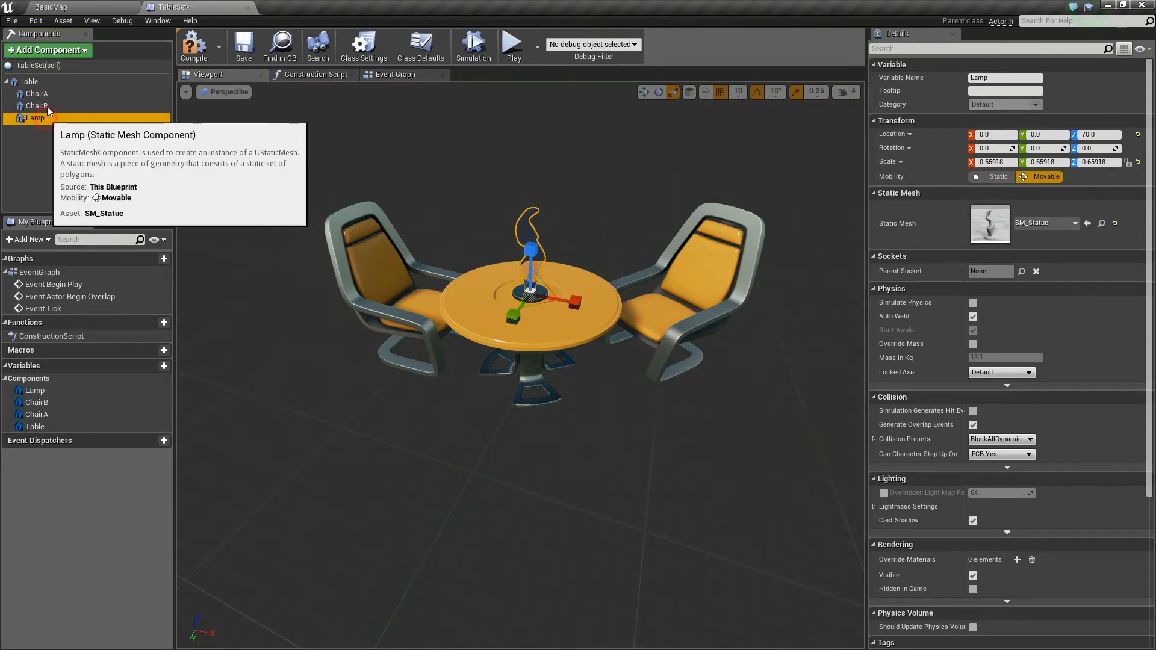
pyautogui.click(77, 53)
pyautogui.scroll(-5, 72, 262)
pyautogui.scroll(-6, 73, 265)
pyautogui.scroll(-2, 72, 263)
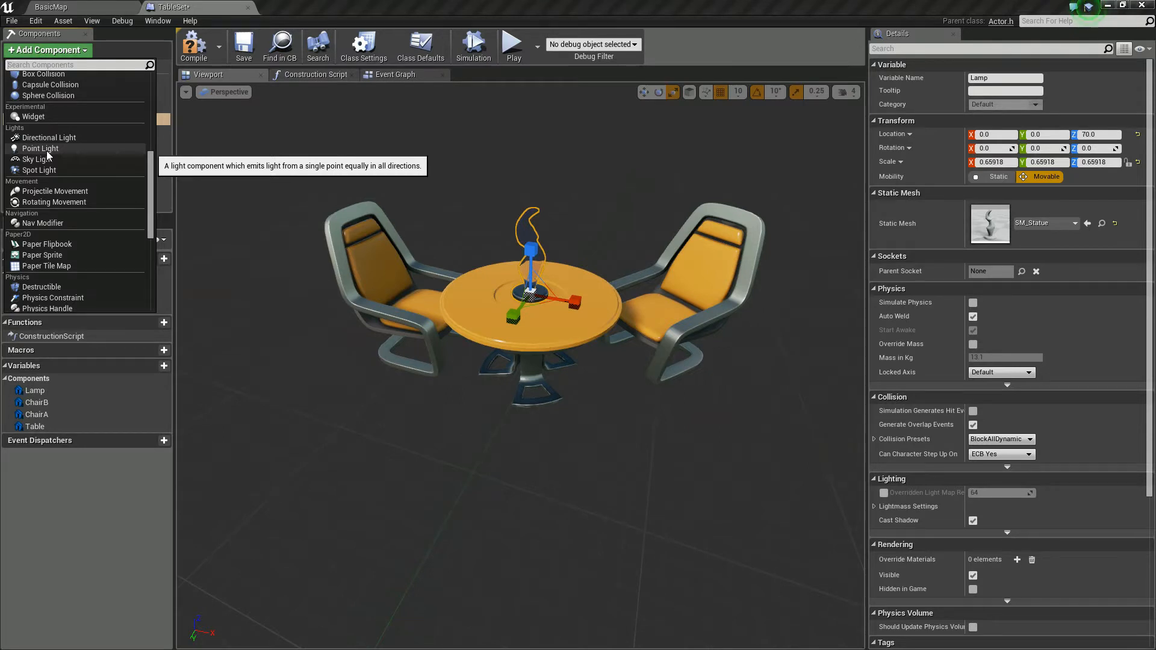
pyautogui.scroll(-5, 45, 151)
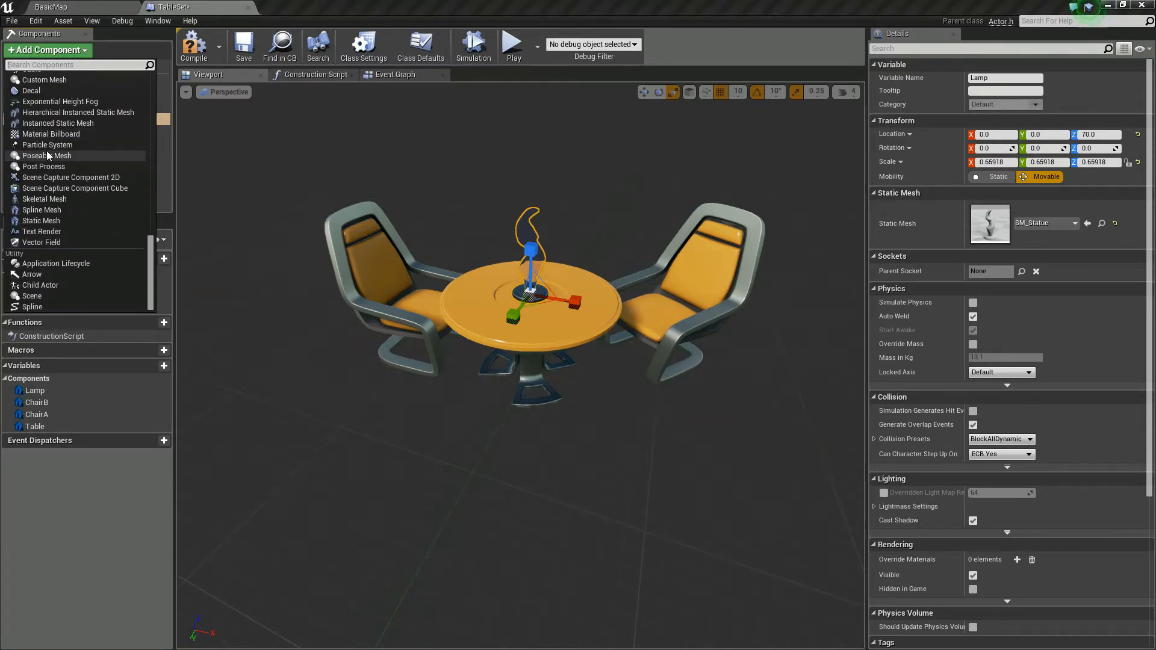
pyautogui.scroll(6, 47, 153)
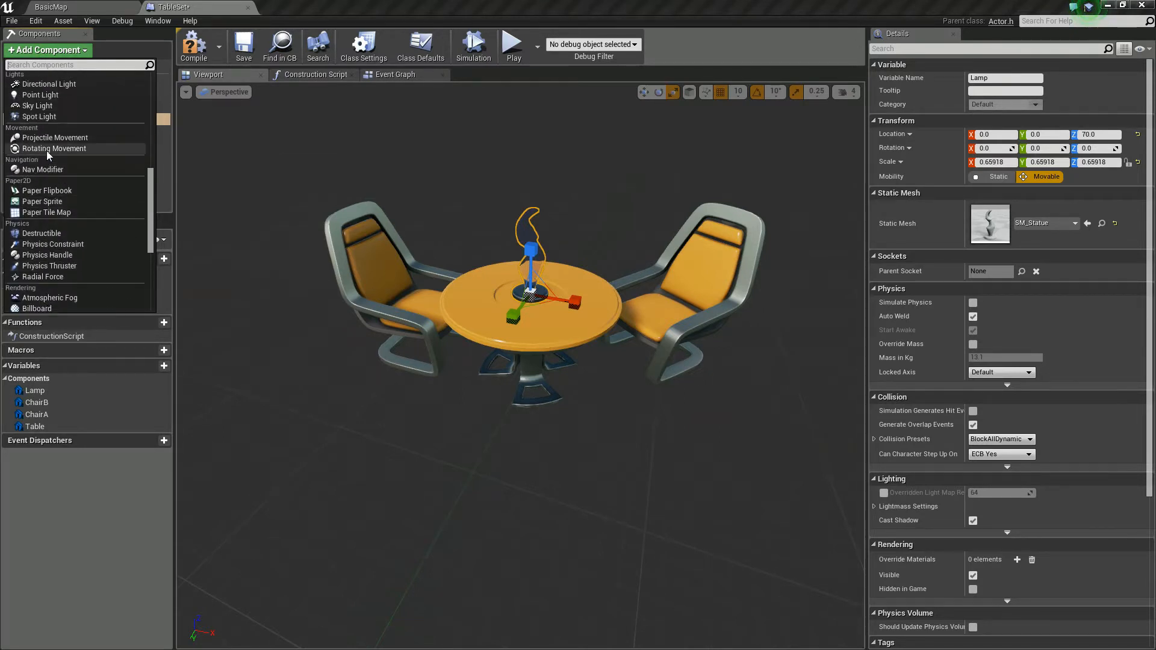
pyautogui.scroll(1, 45, 151)
pyautogui.click(46, 151)
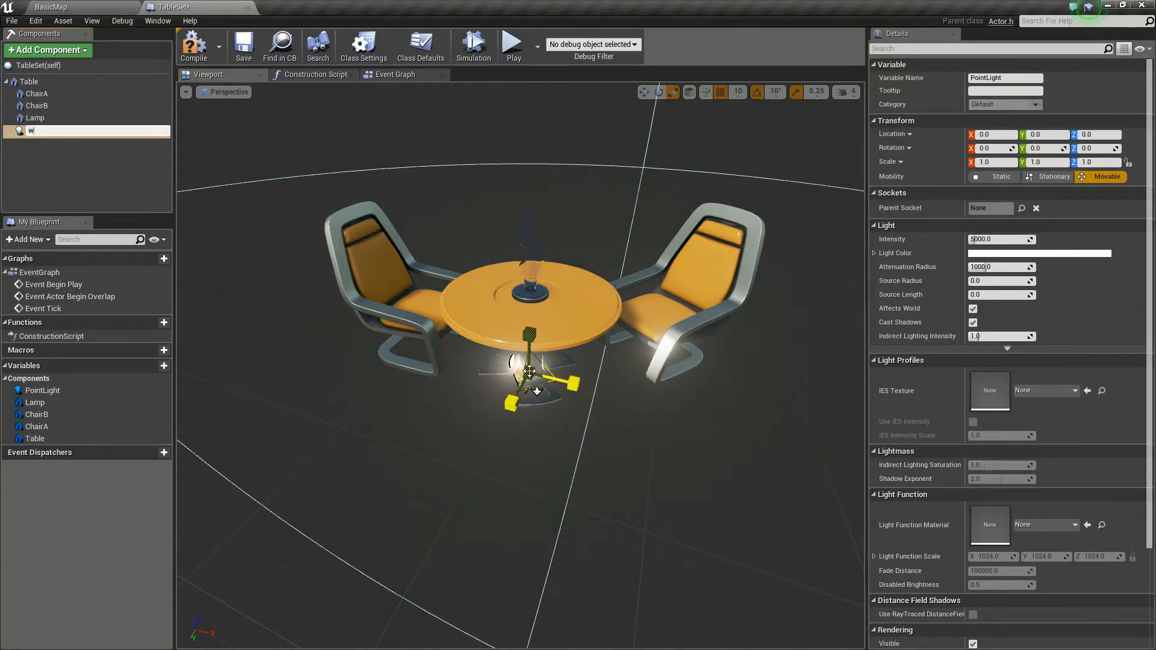
pyautogui.write('wwweq')
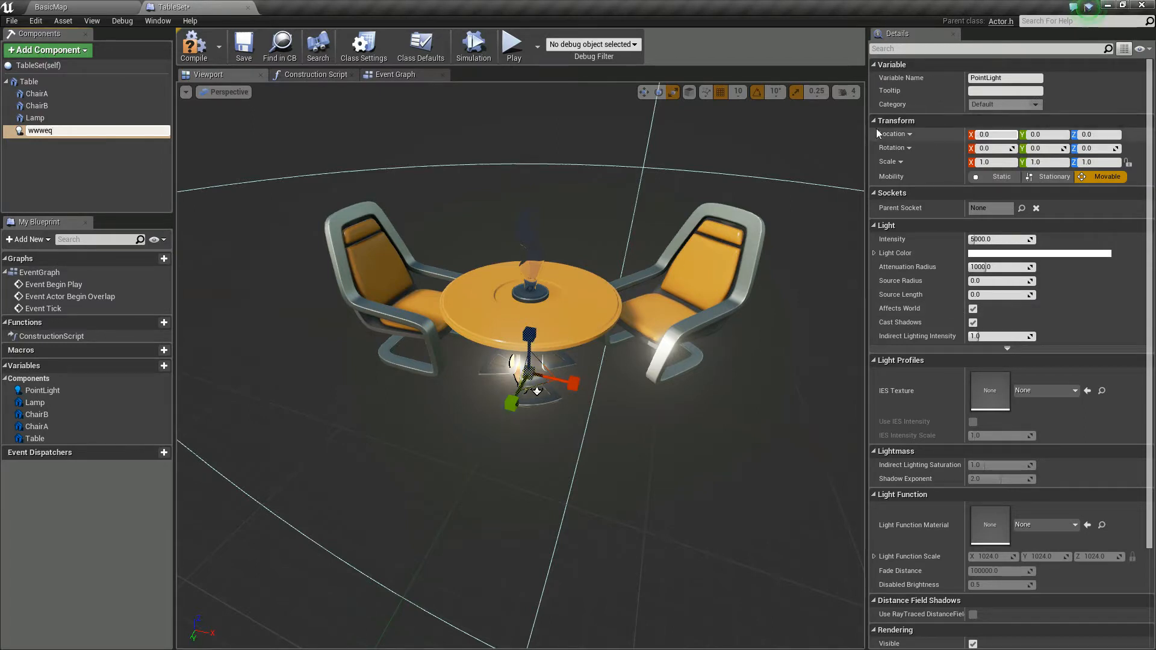
# Step: Raise the point light above the table to Z location 100 and set its intensity to 1000
pyautogui.click(643, 92)
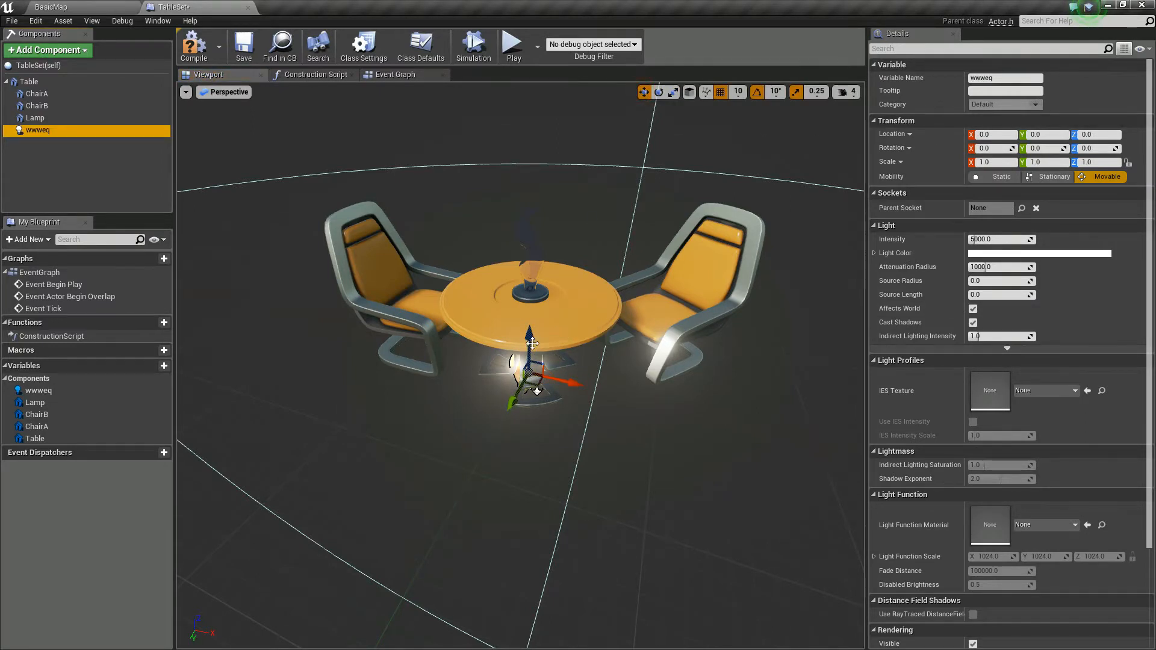
pyautogui.moveTo(530, 337); pyautogui.dragTo(558, 204)
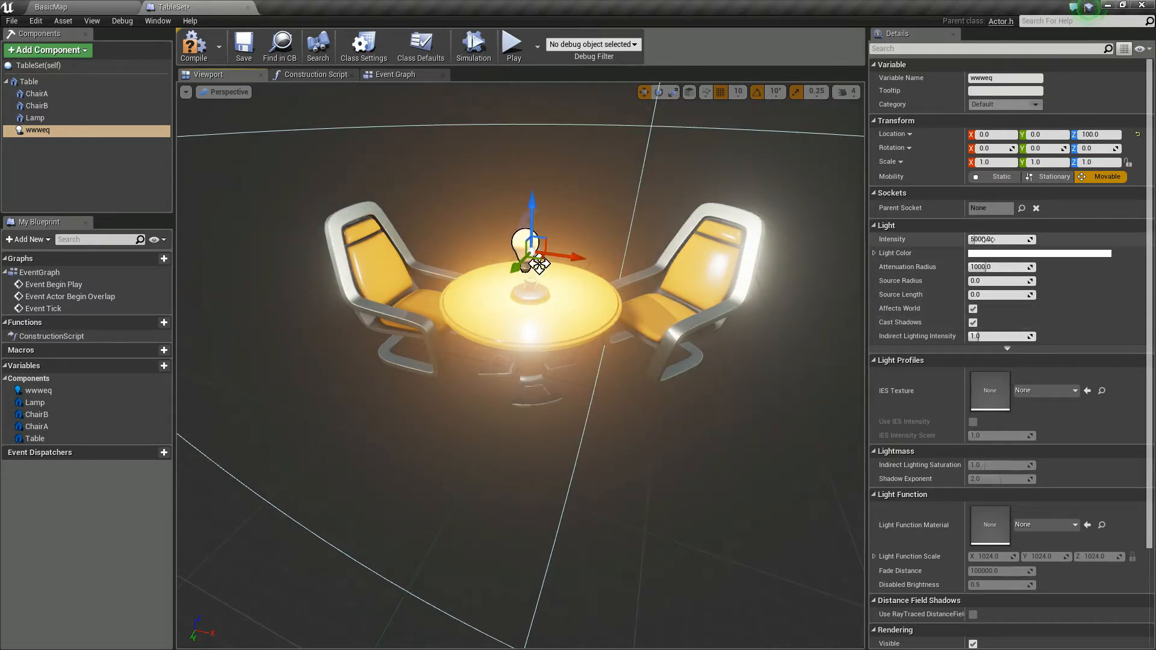
pyautogui.click(1033, 239)
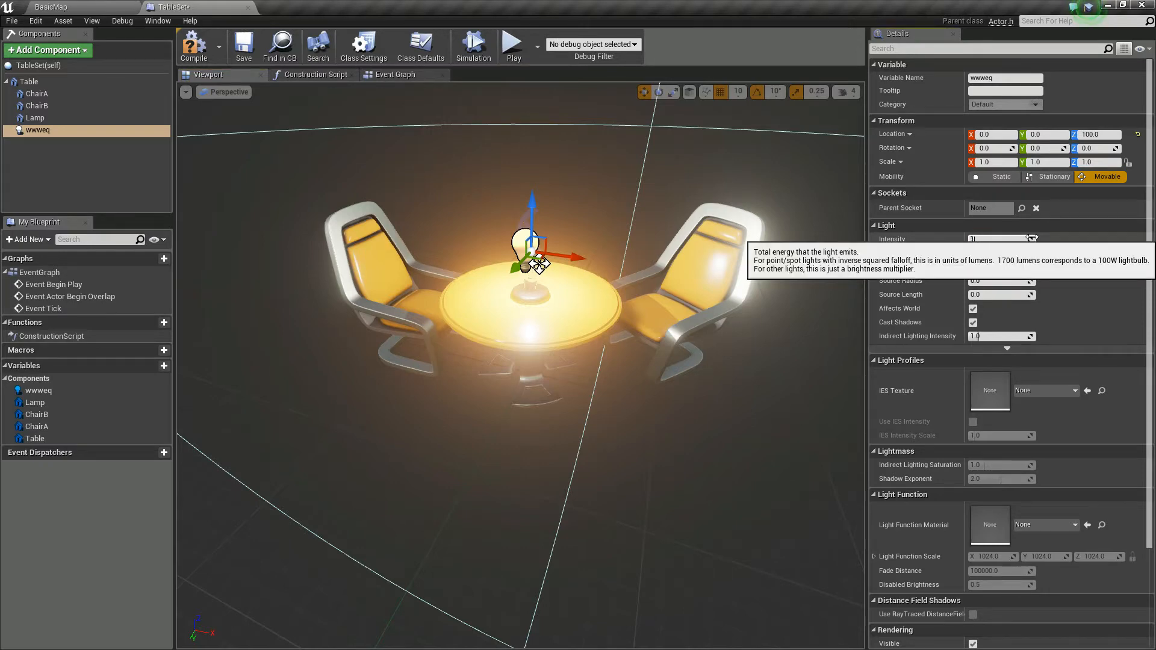
pyautogui.press('Return')
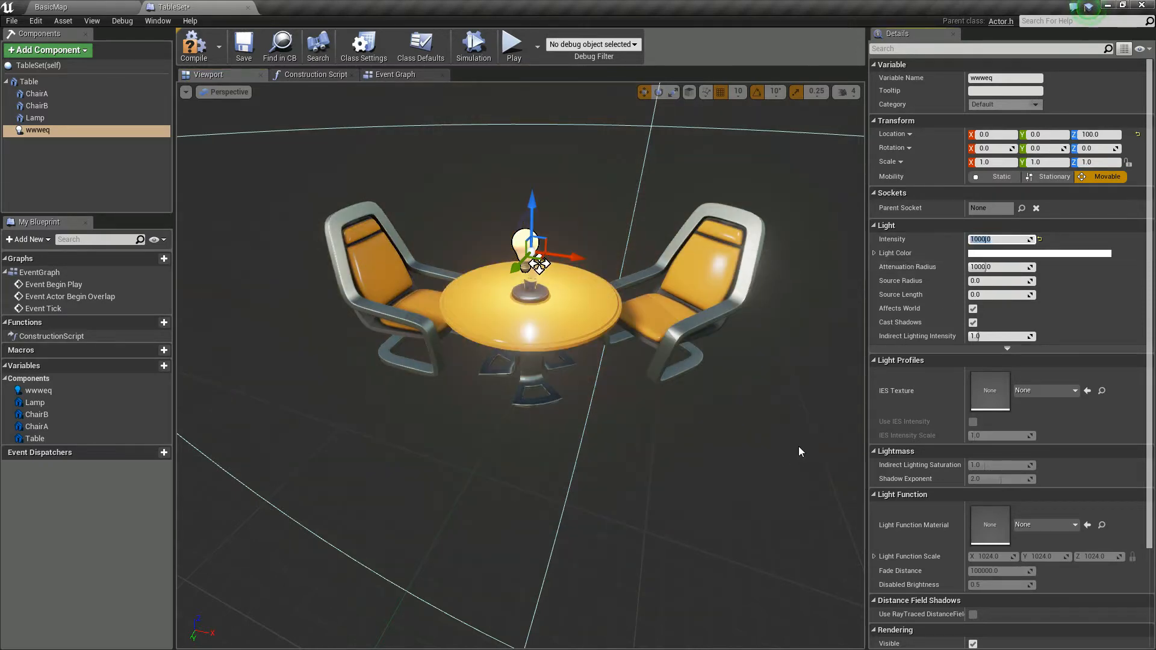
pyautogui.moveTo(779, 459); pyautogui.dragTo(742, 447, button='right')
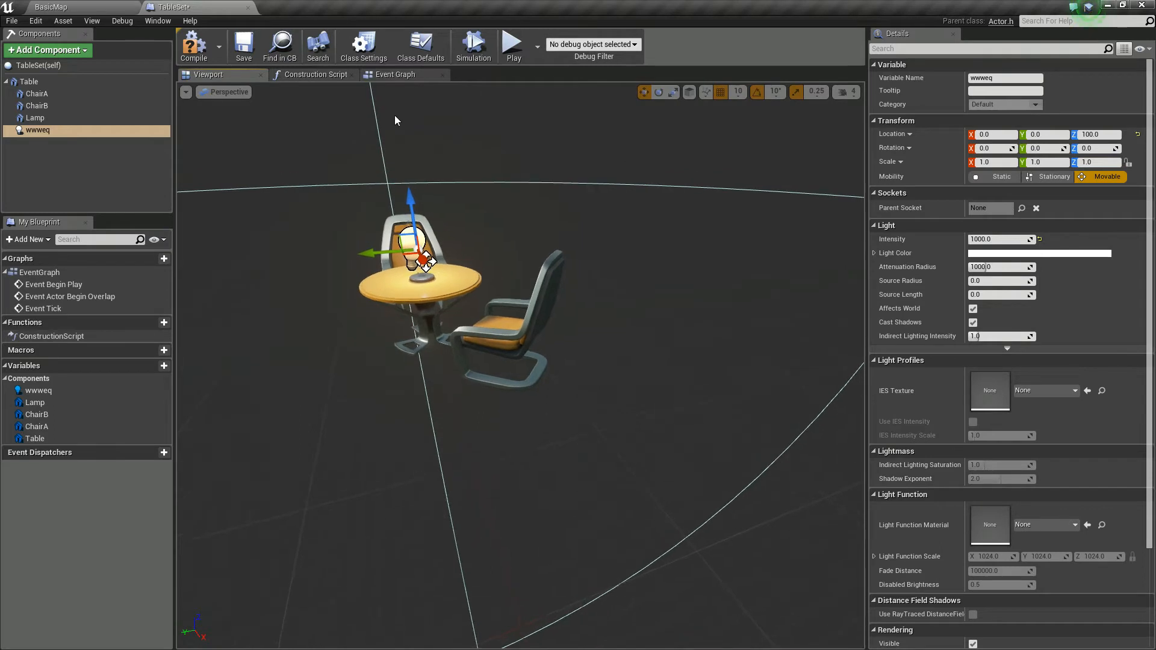
# Step: Compile and save the TableSet blueprint, then close its editor
pyautogui.click(205, 47)
pyautogui.click(244, 46)
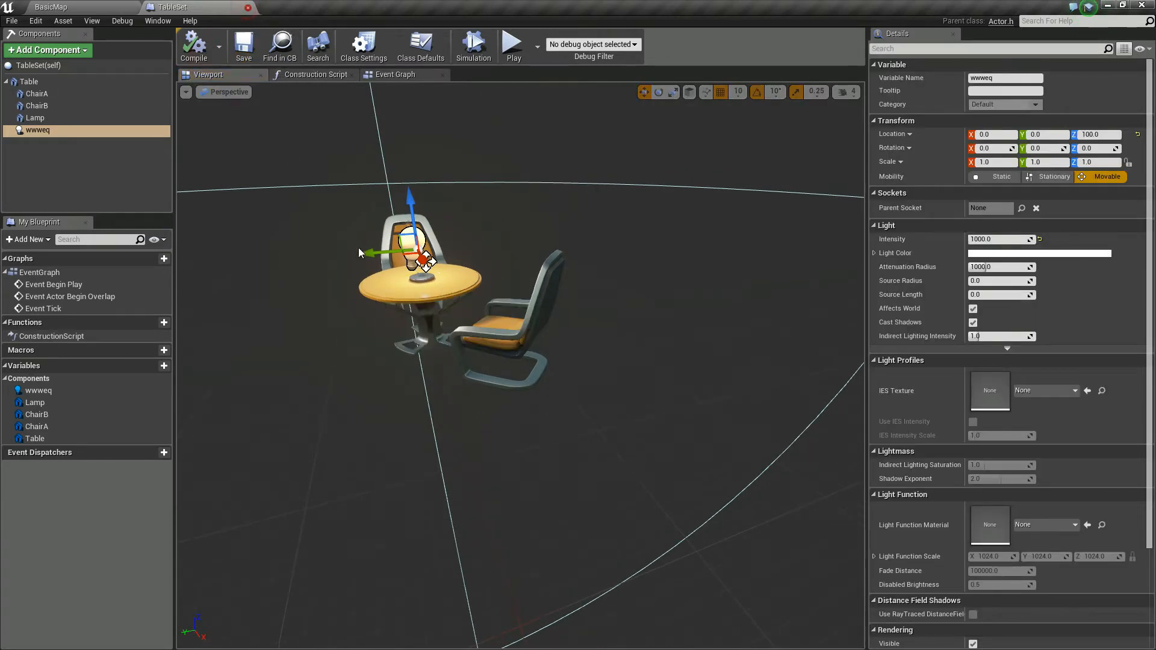
pyautogui.click(247, 7)
# Step: Place three instances of the TableSet blueprint at separate spots on the floor of BasicMap
pyautogui.moveTo(440, 289)
pyautogui.mouseDown(button='right')
pyautogui.moveTo(448, 271)
pyautogui.moveTo(440, 288)
pyautogui.mouseUp(button='right')
pyautogui.moveTo(582, 369); pyautogui.dragTo(567, 369, button='right')
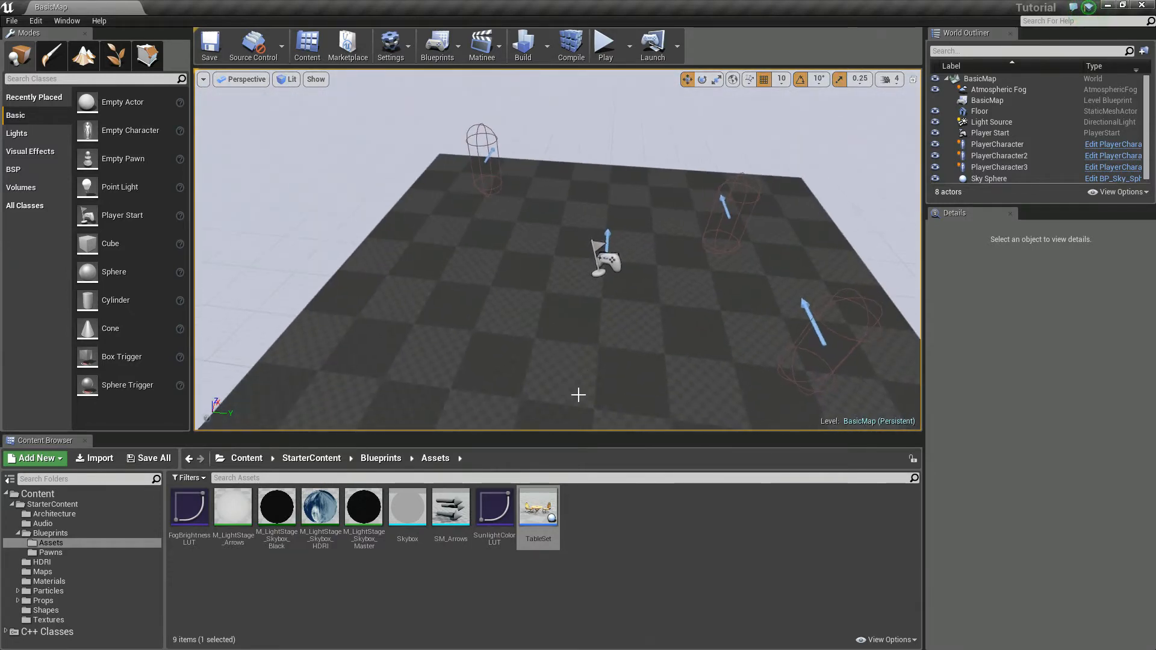
pyautogui.moveTo(541, 515); pyautogui.dragTo(435, 256)
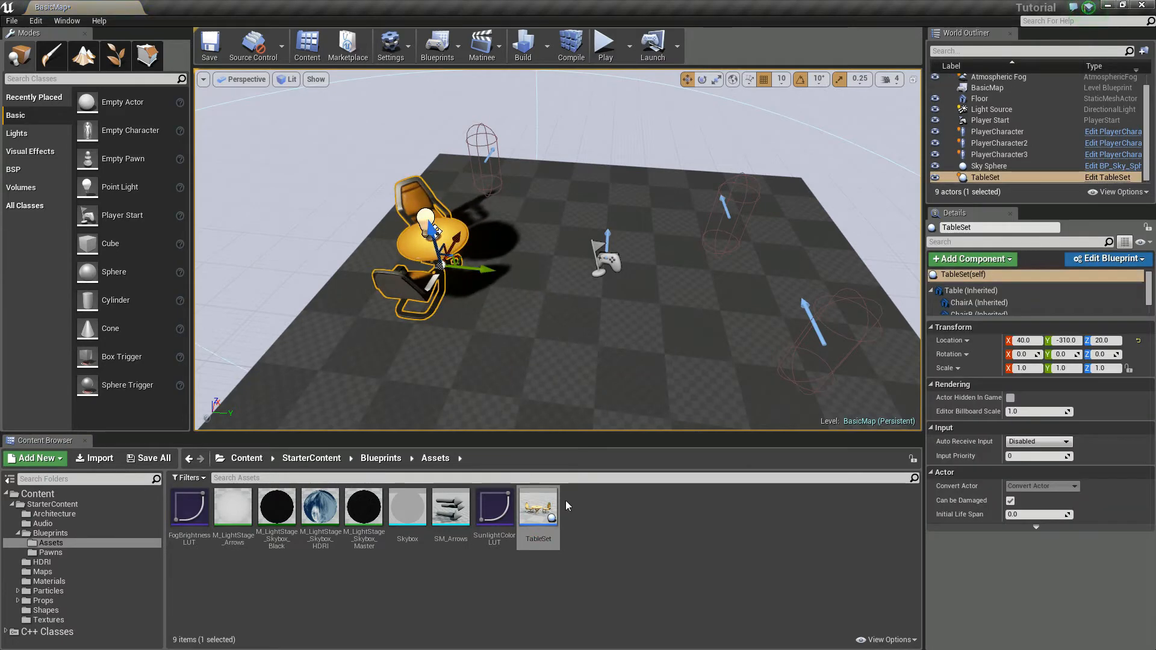
pyautogui.moveTo(541, 511); pyautogui.dragTo(614, 226)
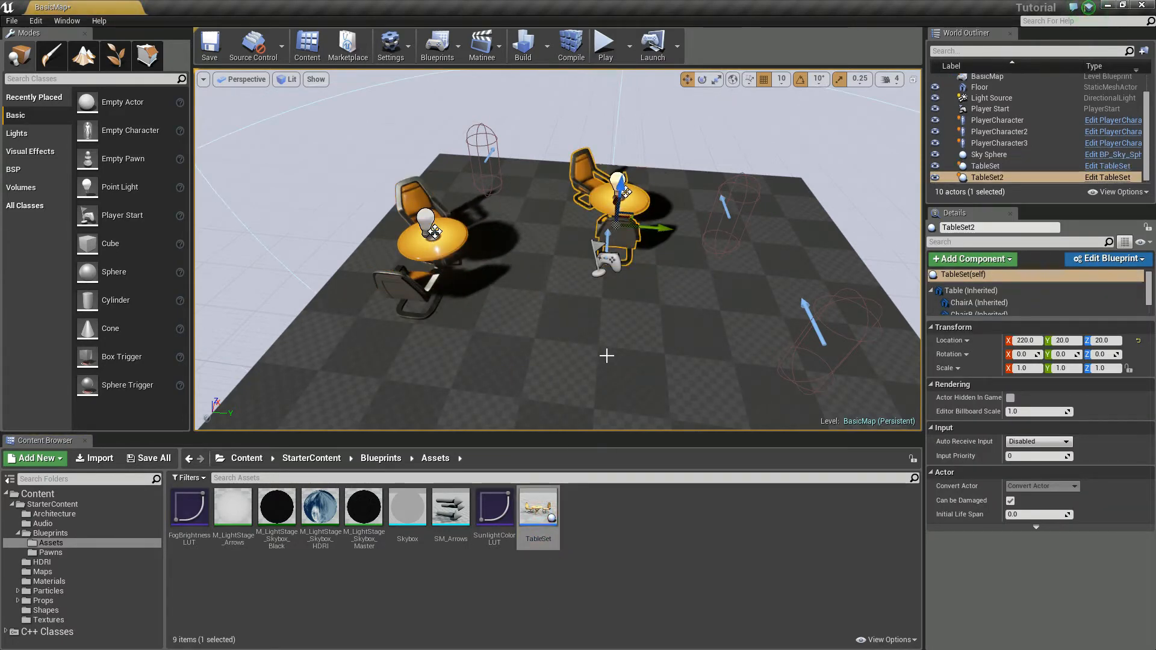
pyautogui.moveTo(535, 499); pyautogui.dragTo(601, 396)
pyautogui.moveTo(601, 396); pyautogui.dragTo(658, 403, button='right')
# Step: Rotate the third placed table set about its vertical axis
pyautogui.scroll(1, 657, 362)
pyautogui.press('e')
pyautogui.press('s')
pyautogui.moveTo(633, 347); pyautogui.dragTo(651, 325)
# Step: Rotate TableSet2 about the Z axis to 150 degrees and deselect it
pyautogui.click(560, 168)
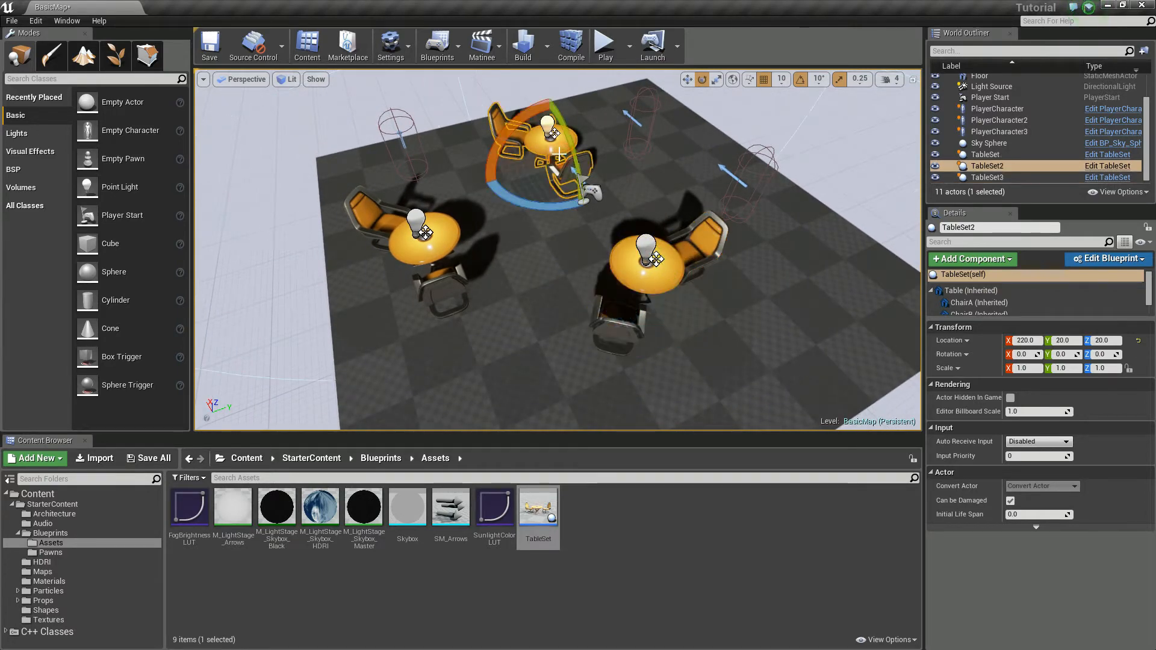
pyautogui.press('w')
pyautogui.press('e')
pyautogui.moveTo(528, 200); pyautogui.dragTo(586, 208)
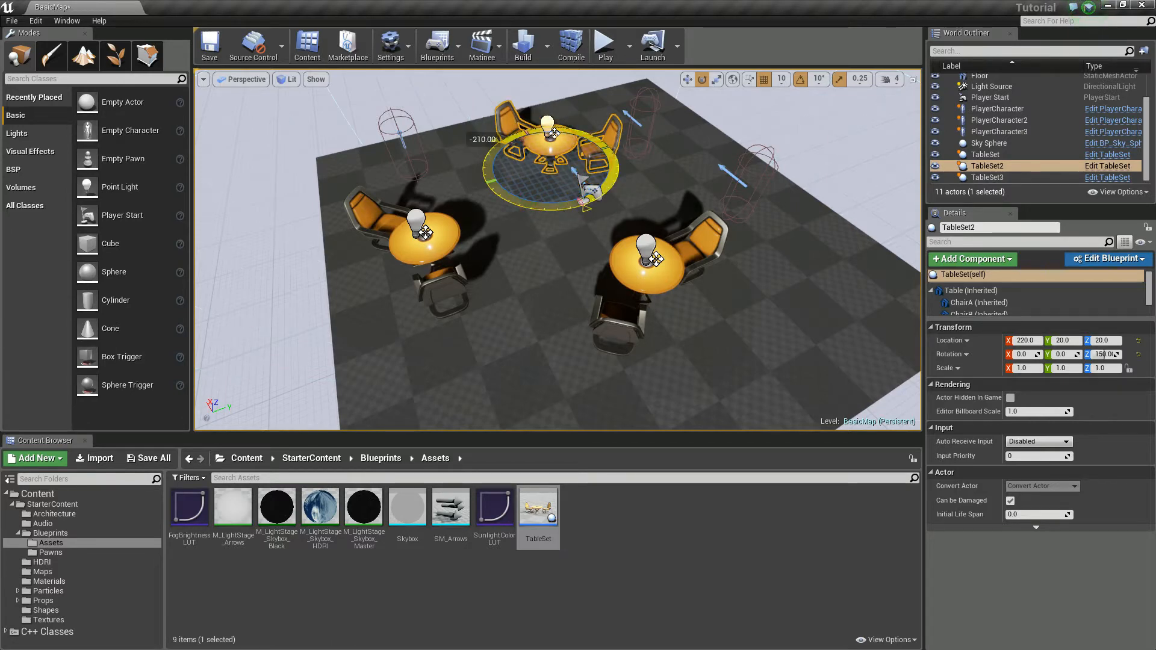
pyautogui.press('Escape')
# Step: Examine the three placed table sets and their arrangement in the level from several angles
pyautogui.keyDown('alt'); pyautogui.moveTo(532, 284); pyautogui.dragTo(337, 250); pyautogui.keyUp('alt')
pyautogui.moveTo(557, 250); pyautogui.dragTo(734, 259, button='right')
pyautogui.moveTo(533, 283)
pyautogui.mouseDown(button='right')
pyautogui.moveTo(542, 271)
pyautogui.moveTo(533, 283)
pyautogui.mouseUp(button='right')
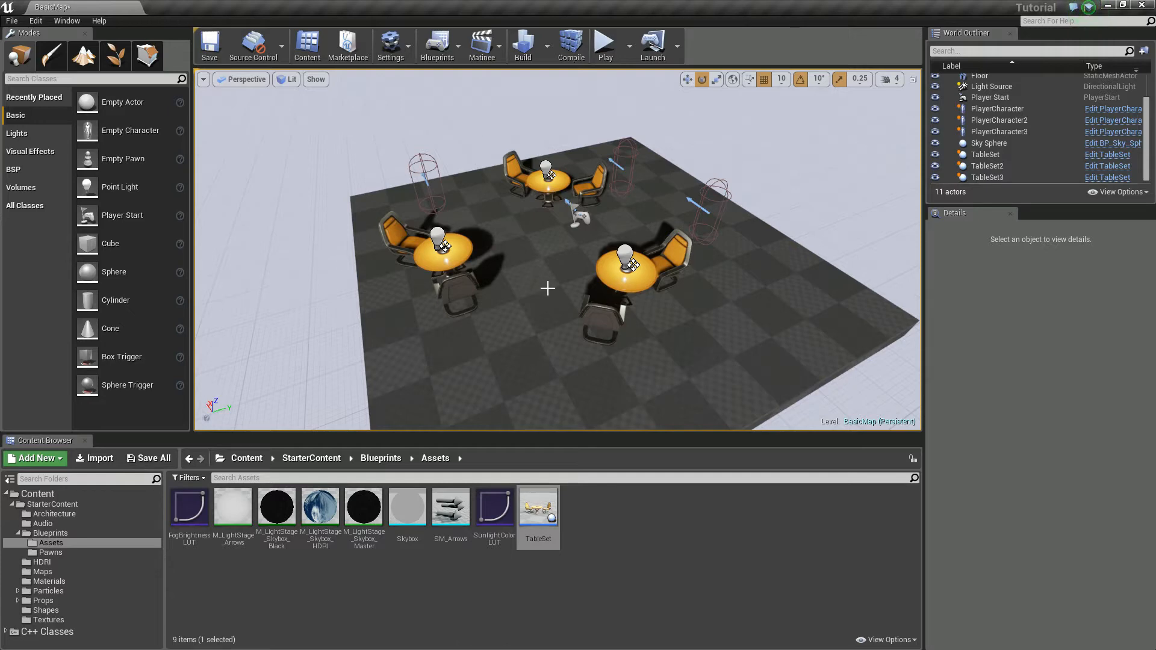
pyautogui.moveTo(657, 338); pyautogui.dragTo(638, 322, button='right')
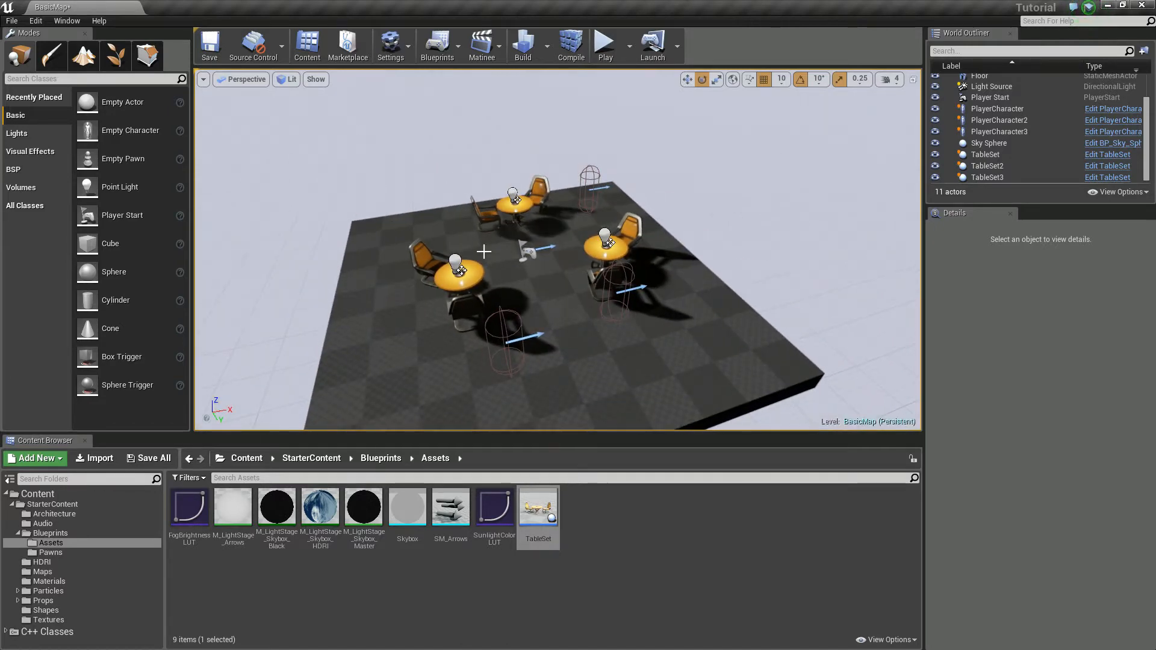
pyautogui.moveTo(451, 315); pyautogui.dragTo(452, 315, button='right')
pyautogui.moveTo(577, 291); pyautogui.dragTo(577, 291, button='right')
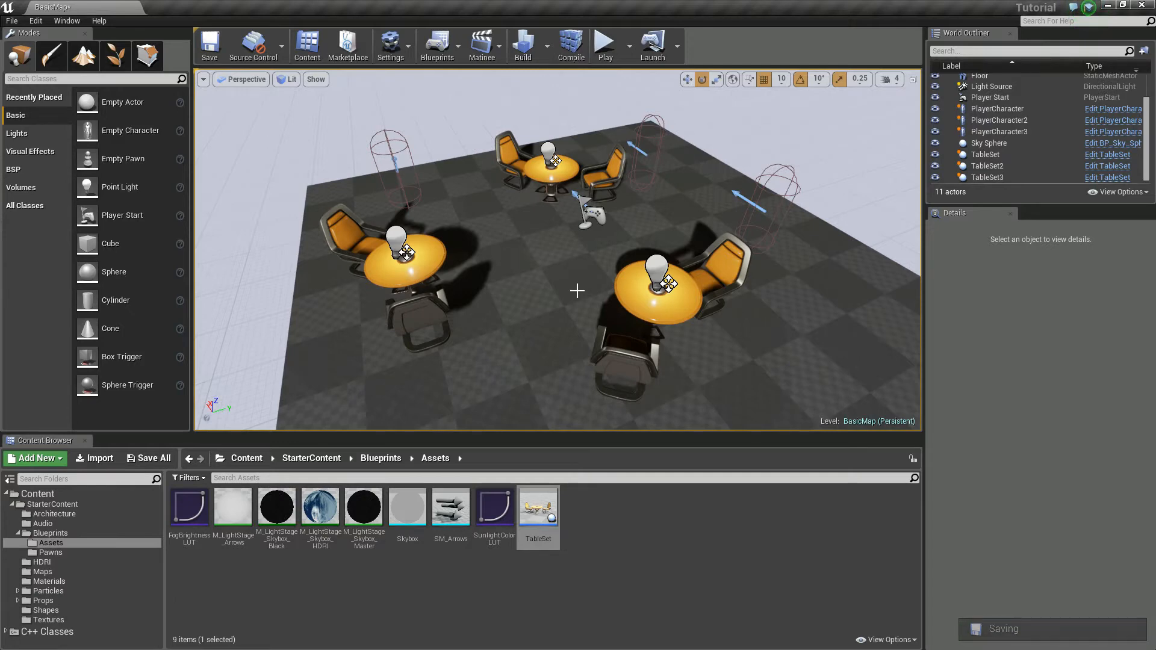
pyautogui.press('s')
pyautogui.moveTo(515, 306)
pyautogui.mouseDown(button='right')
pyautogui.moveTo(401, 306)
pyautogui.moveTo(515, 306)
pyautogui.mouseUp(button='right')
pyautogui.press('d')
pyautogui.press('a')
pyautogui.press('a')
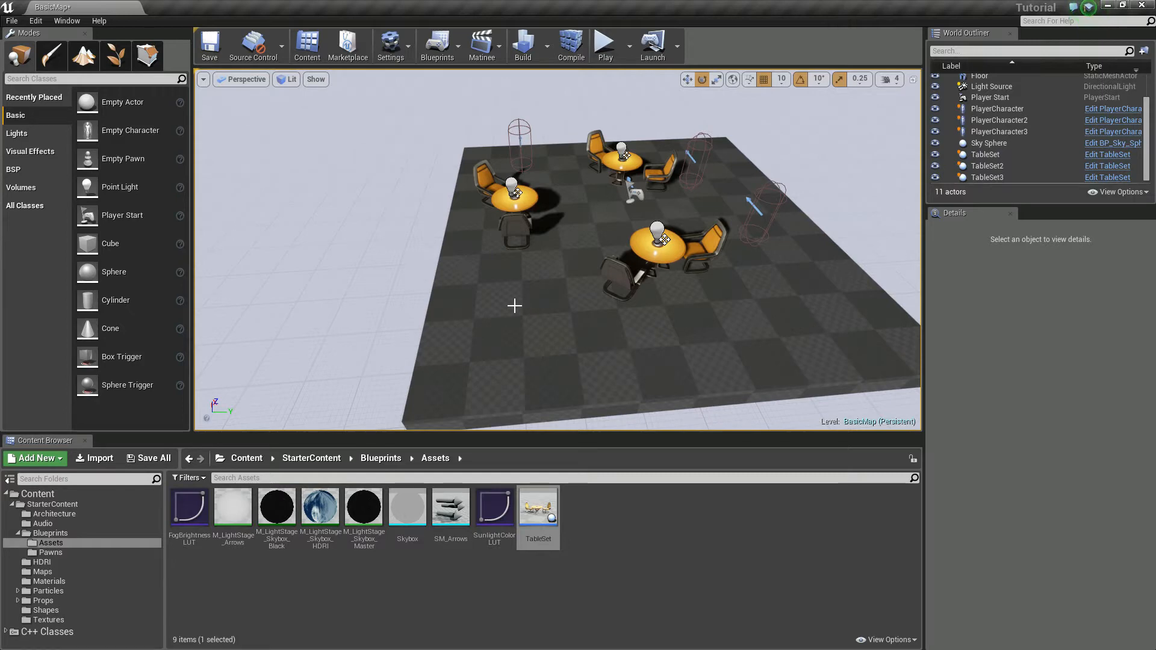
pyautogui.moveTo(519, 294)
pyautogui.mouseDown(button='right')
pyautogui.moveTo(533, 287)
pyautogui.moveTo(505, 272)
pyautogui.moveTo(509, 283)
pyautogui.moveTo(545, 282)
pyautogui.moveTo(537, 296)
pyautogui.moveTo(604, 290)
pyautogui.moveTo(606, 313)
pyautogui.moveTo(552, 276)
pyautogui.moveTo(505, 281)
pyautogui.mouseUp(button='right')
pyautogui.press('w')
pyautogui.press('a')
pyautogui.press('s')
pyautogui.press('a')
pyautogui.press('s')
pyautogui.press('w')
pyautogui.press('s')
pyautogui.press('d')
pyautogui.press('w')
pyautogui.press('d')
pyautogui.press('s')
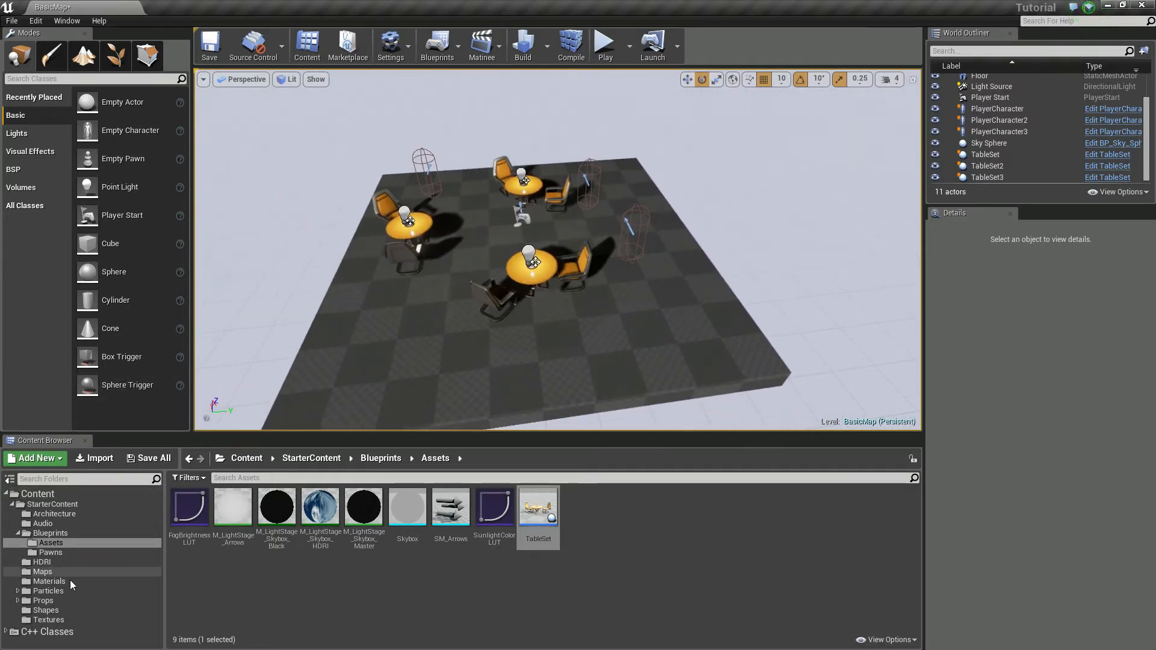
# Step: Show the static meshes stored in the StarterContent Props folder
pyautogui.click(17, 601)
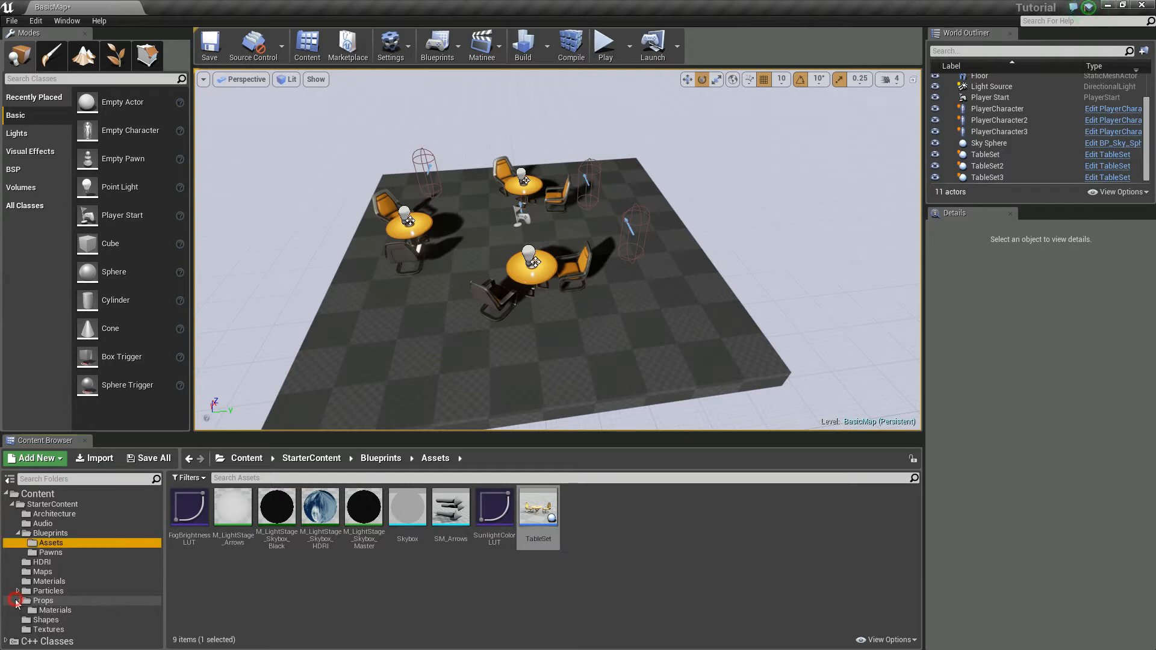
pyautogui.click(45, 611)
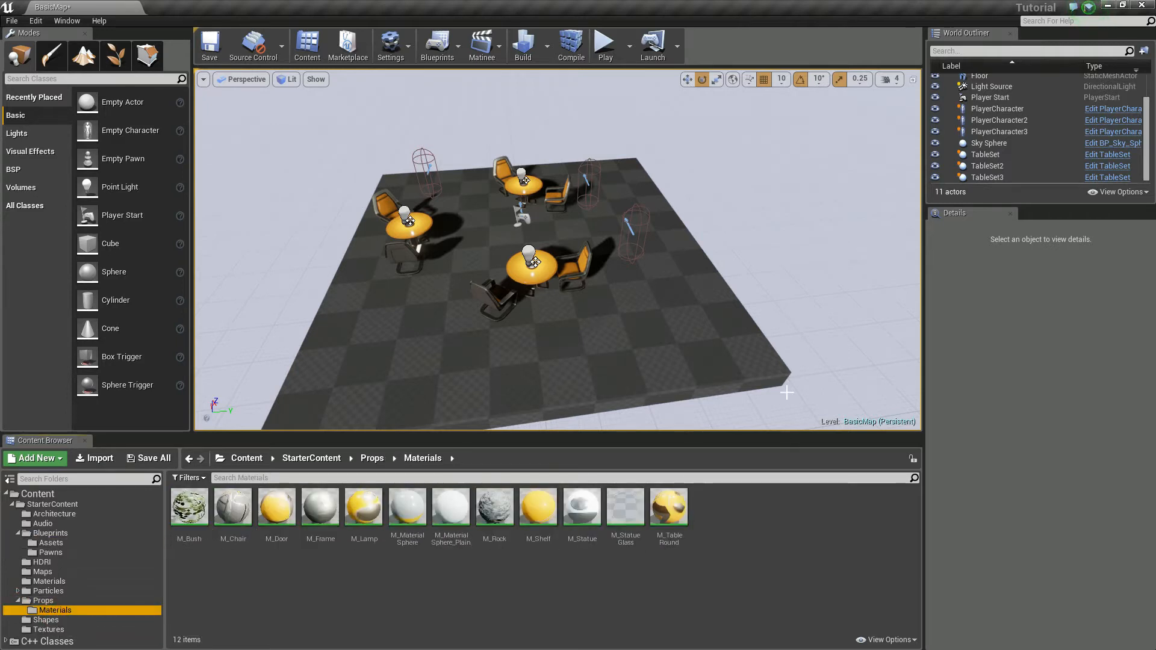
pyautogui.click(45, 599)
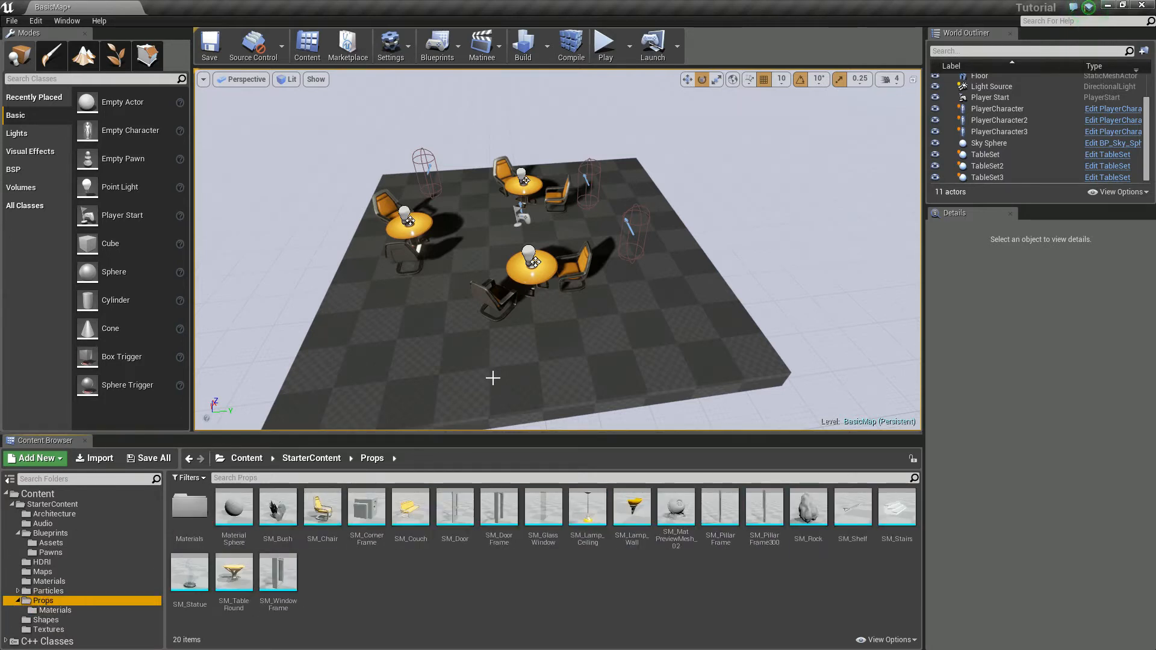
# Step: Place the SM_Rock mesh on the empty floor area near the corner of the level
pyautogui.moveTo(527, 359); pyautogui.dragTo(512, 409, button='right')
pyautogui.press('w')
pyautogui.press('s')
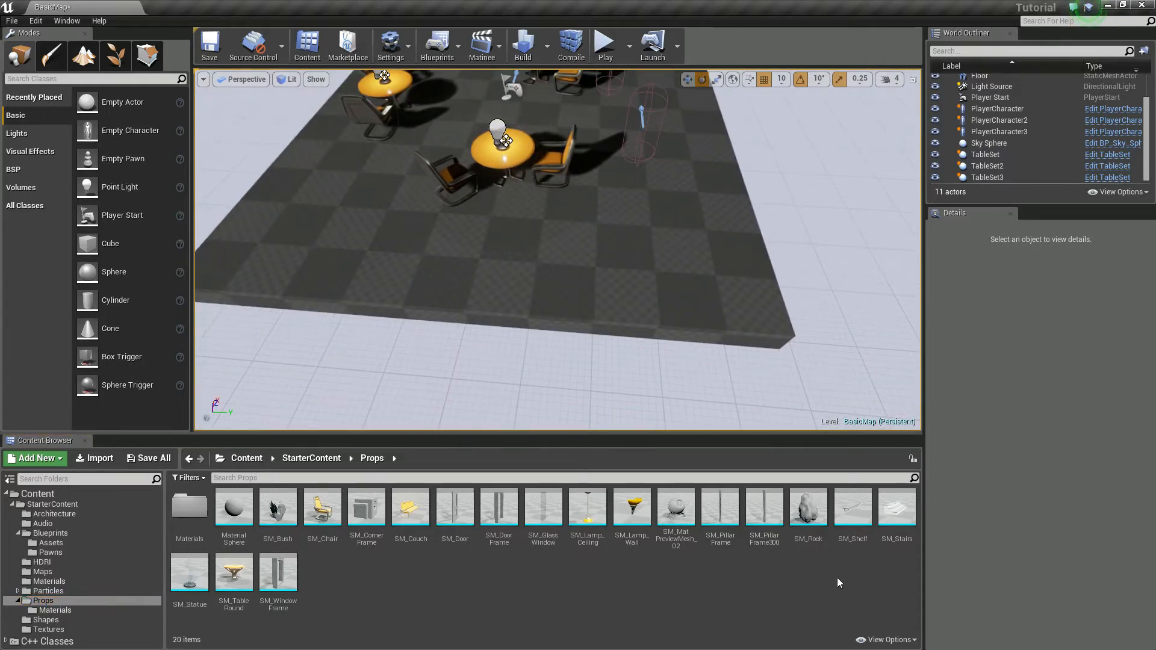
pyautogui.click(808, 509)
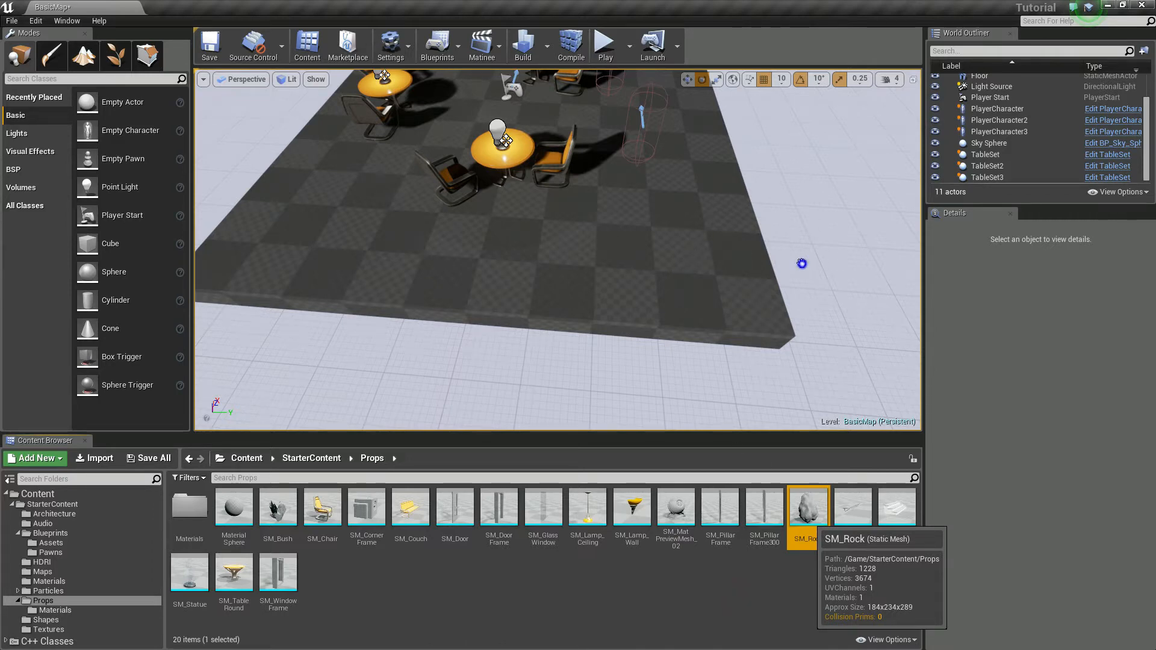
pyautogui.moveTo(502, 224); pyautogui.dragTo(697, 240)
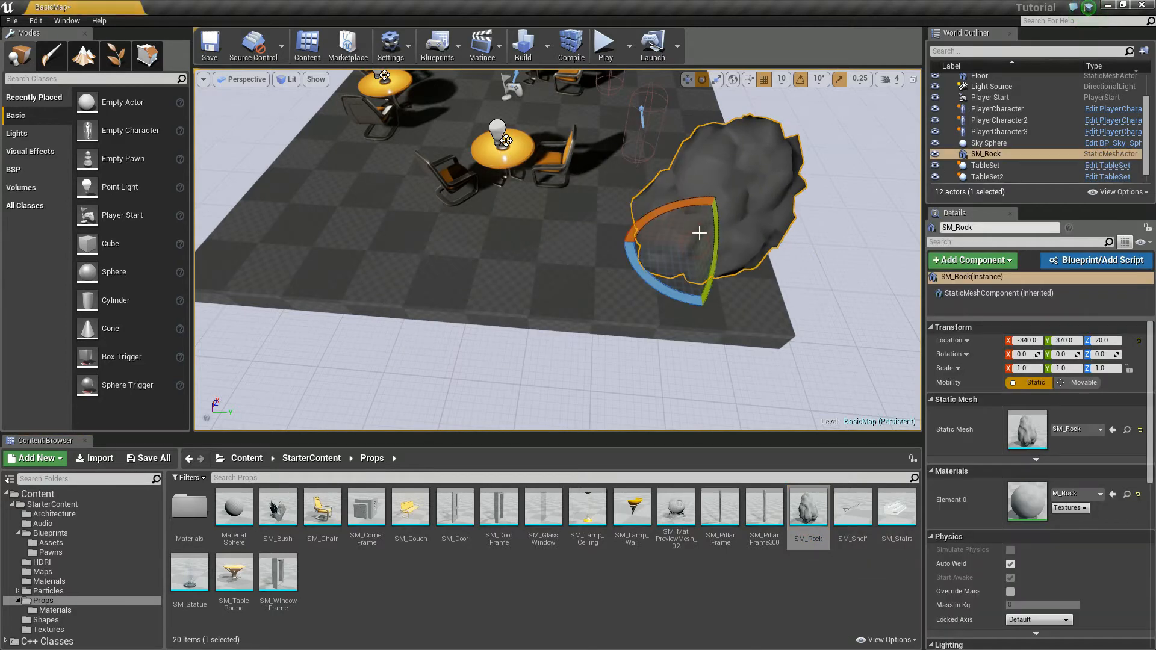
pyautogui.moveTo(658, 255); pyautogui.dragTo(825, 310, button='right')
pyautogui.press('s')
# Step: Place SM_Bush beside the rock at X -360, Y 240, and copy it to X -430, Y 300
pyautogui.moveTo(277, 512); pyautogui.dragTo(465, 324)
pyautogui.moveTo(555, 325); pyautogui.dragTo(641, 318, button='right')
pyautogui.press('w')
pyautogui.press('w')
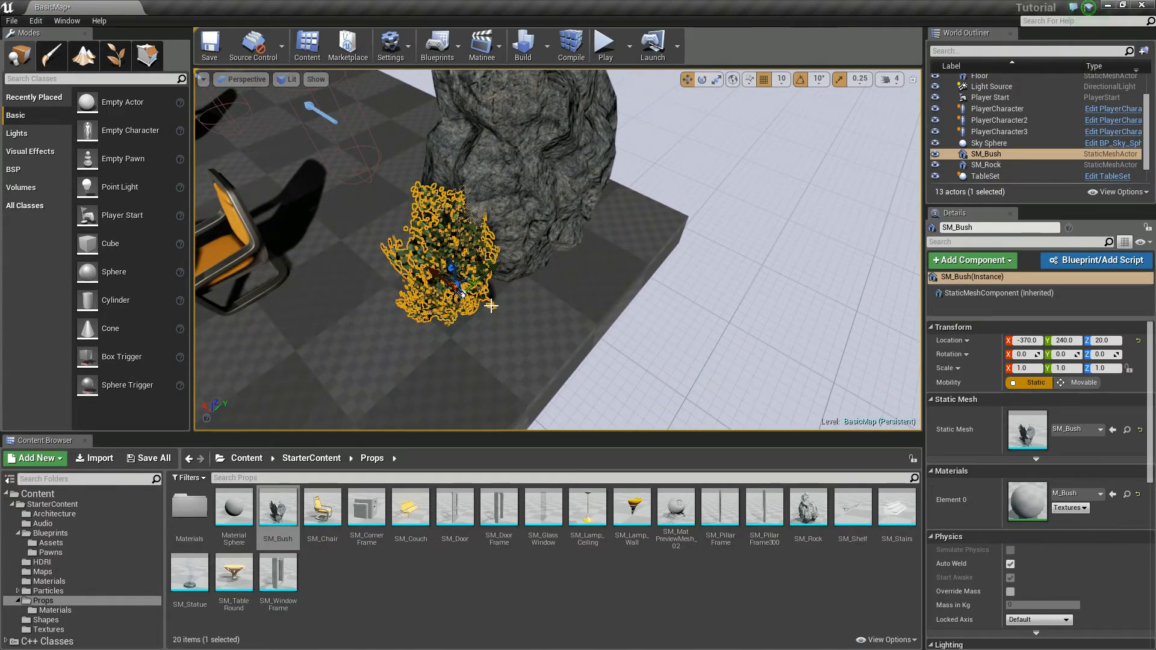
pyautogui.moveTo(462, 295); pyautogui.dragTo(455, 266)
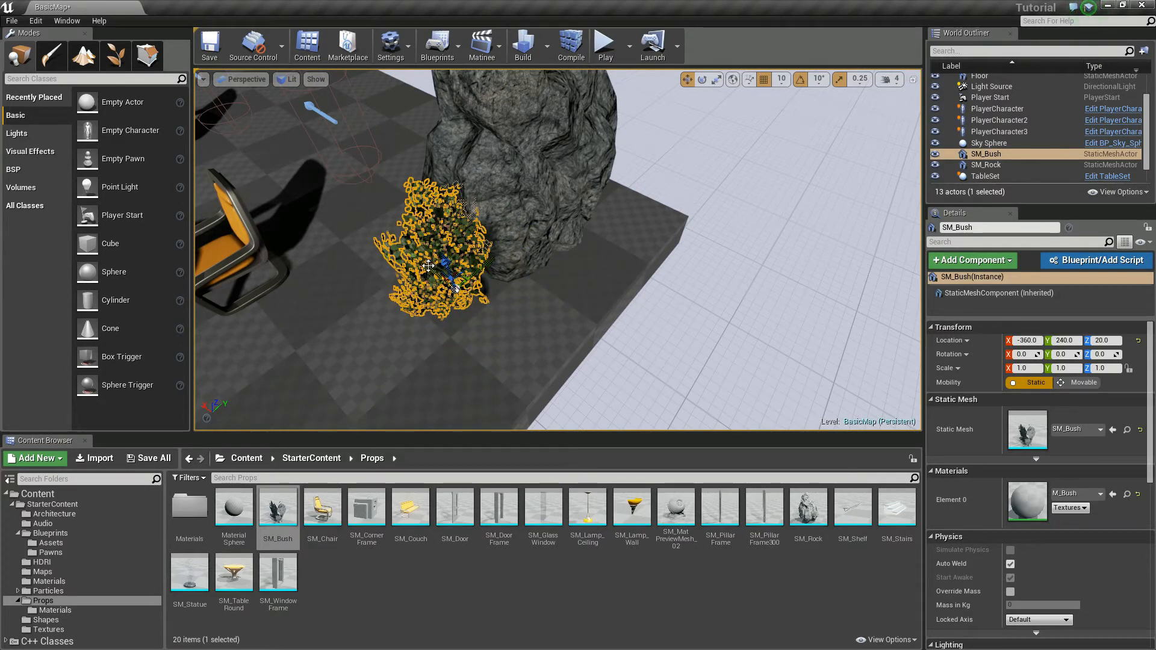
pyautogui.keyDown('alt'); pyautogui.moveTo(426, 267); pyautogui.dragTo(558, 277); pyautogui.keyUp('alt')
# Step: Cycle the second bush's transform gizmo through the rotate, scale and move modes
pyautogui.press('e')
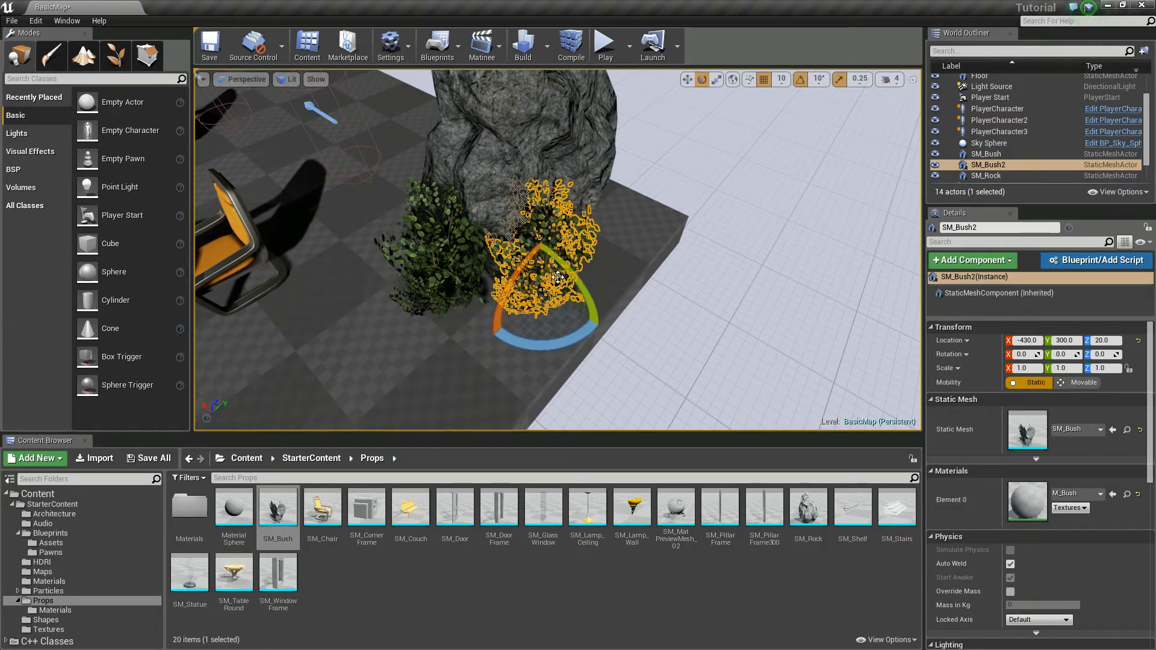
pyautogui.press('r')
pyautogui.press('w')
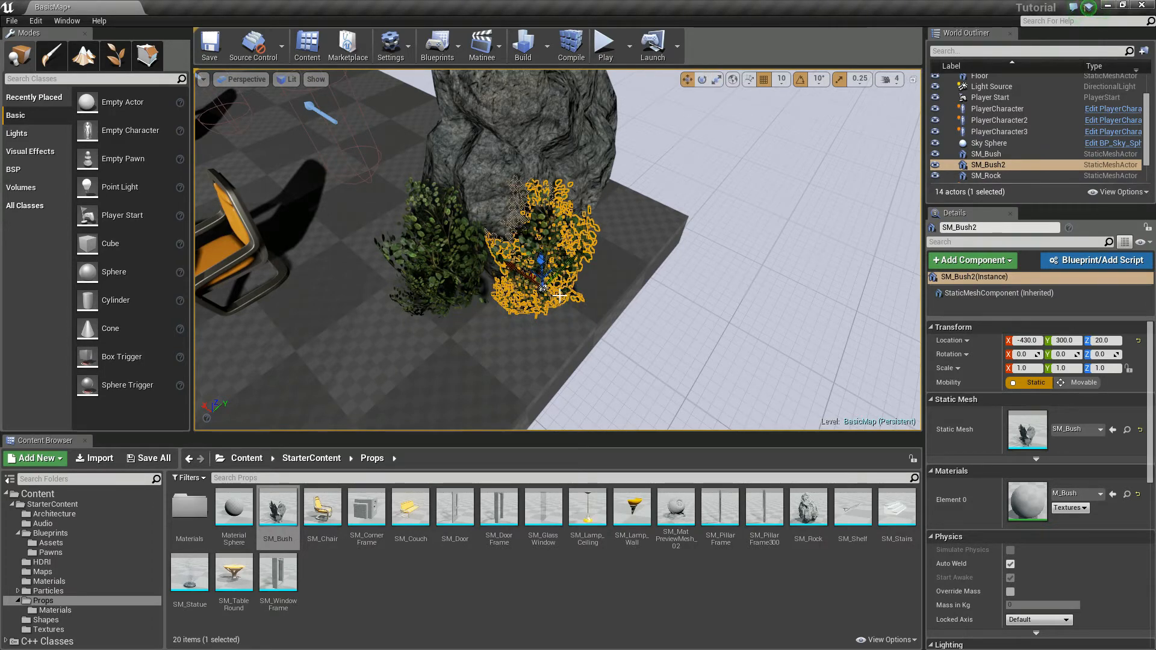
pyautogui.press('e')
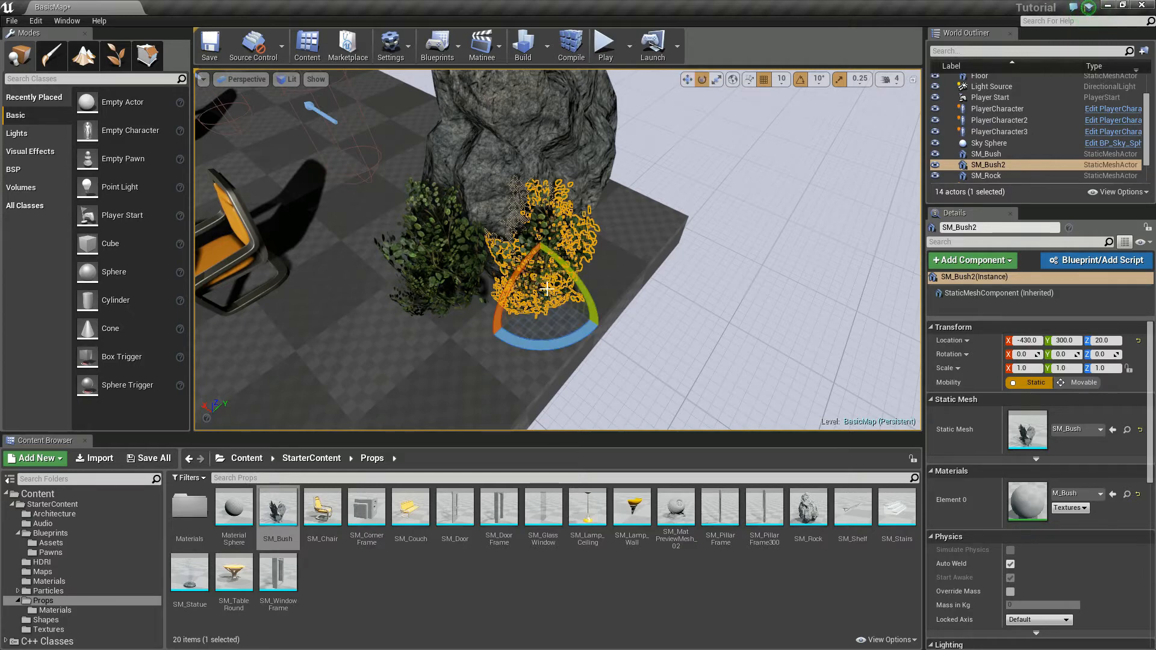
pyautogui.press('r')
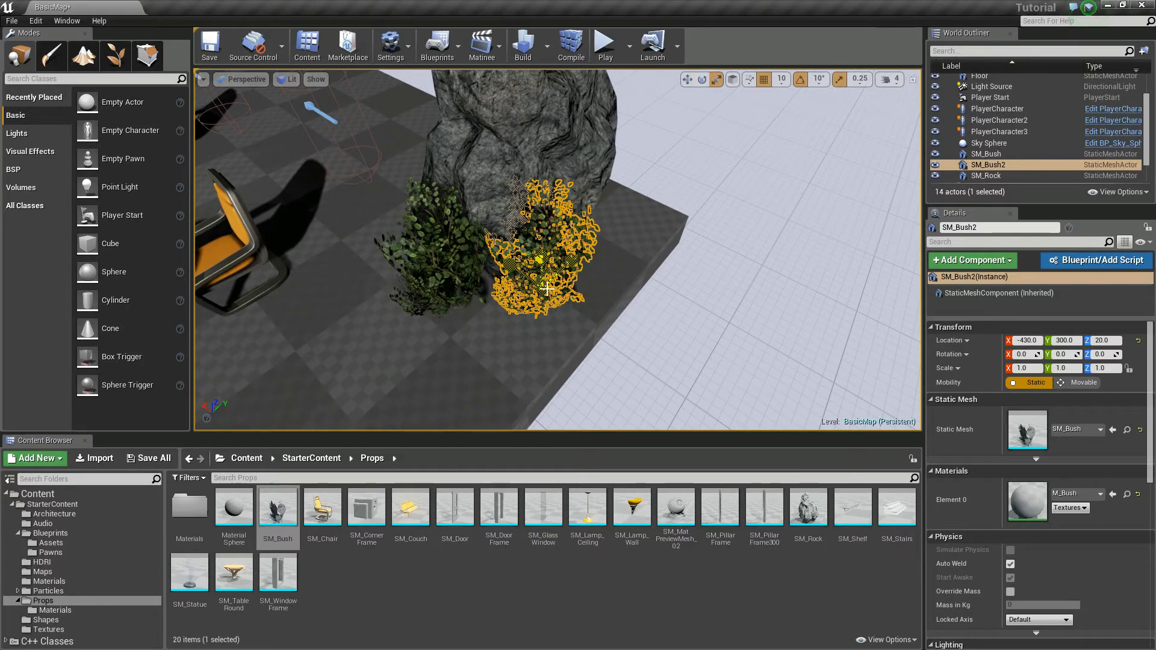
pyautogui.press('w')
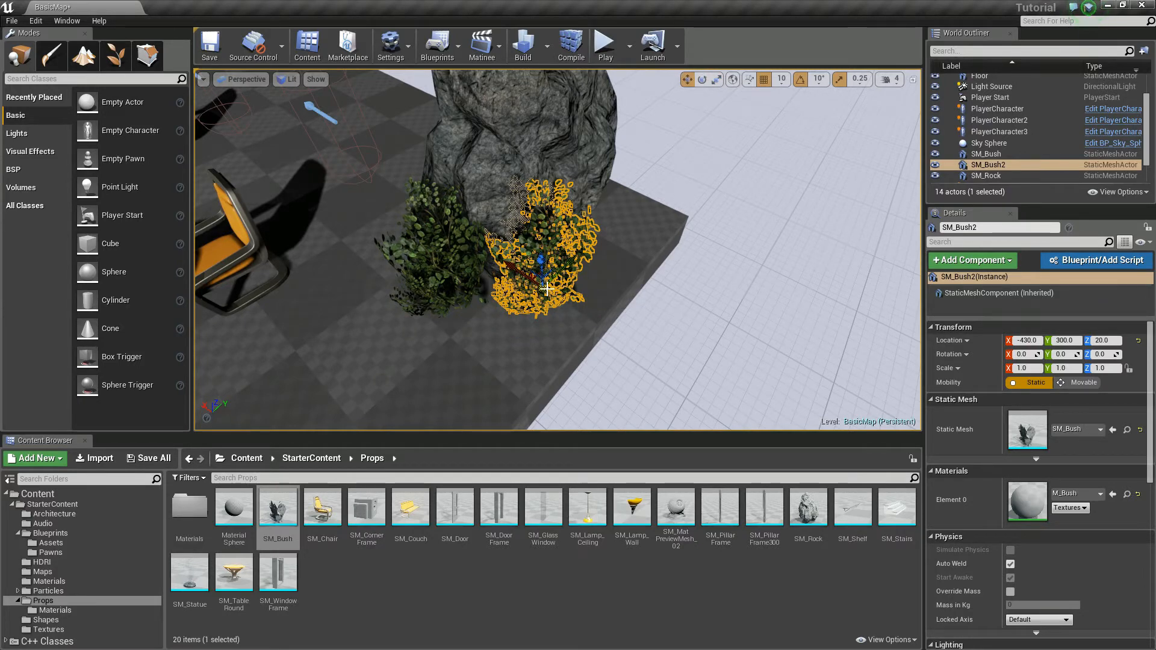
pyautogui.press('e')
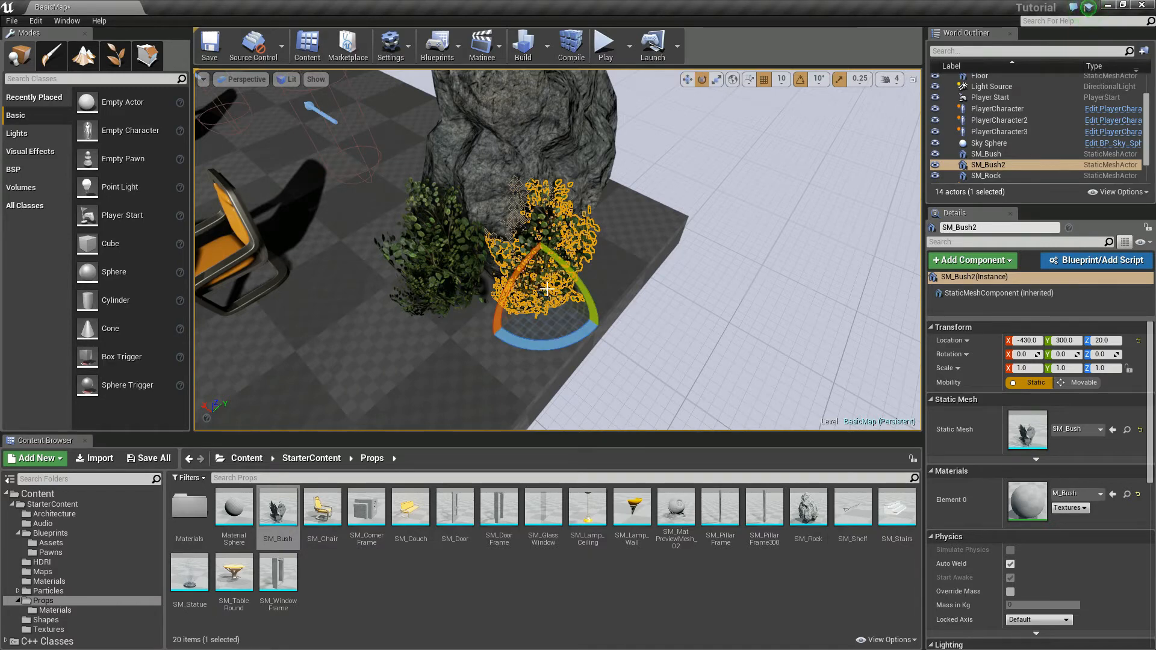
# Step: Scale the second bush uniformly to 0.75, move it to X -420, Y 290, and deselect it
pyautogui.press('r')
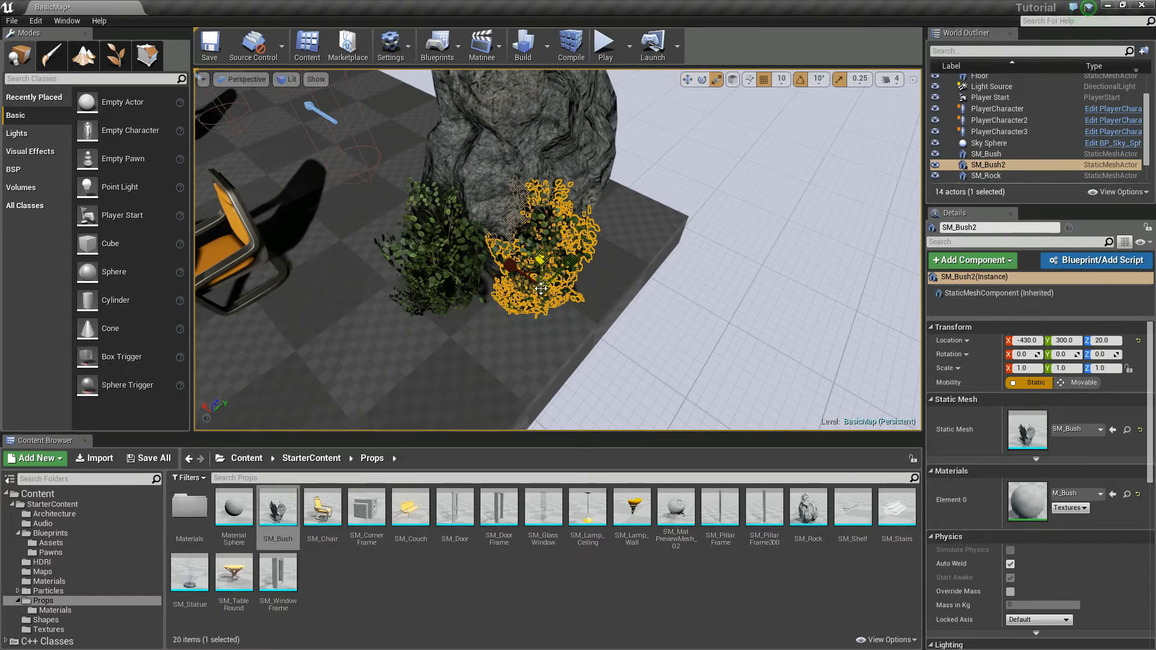
pyautogui.moveTo(541, 293)
pyautogui.mouseDown()
pyautogui.moveTo(551, 274)
pyautogui.moveTo(536, 303)
pyautogui.mouseUp()
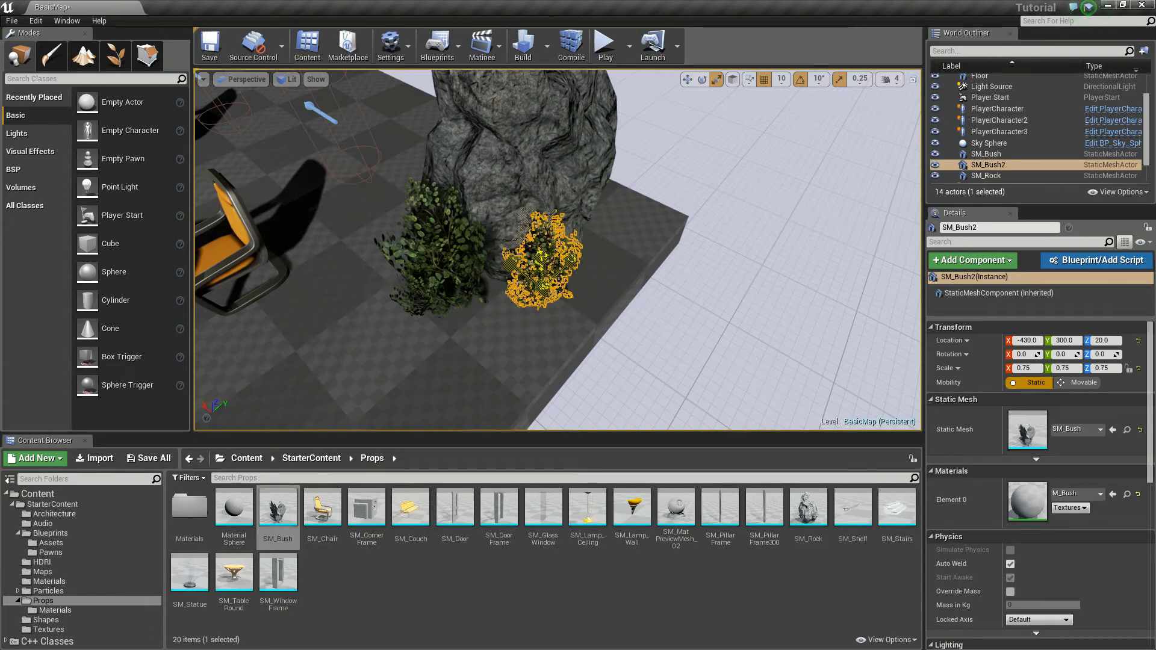
pyautogui.press('w')
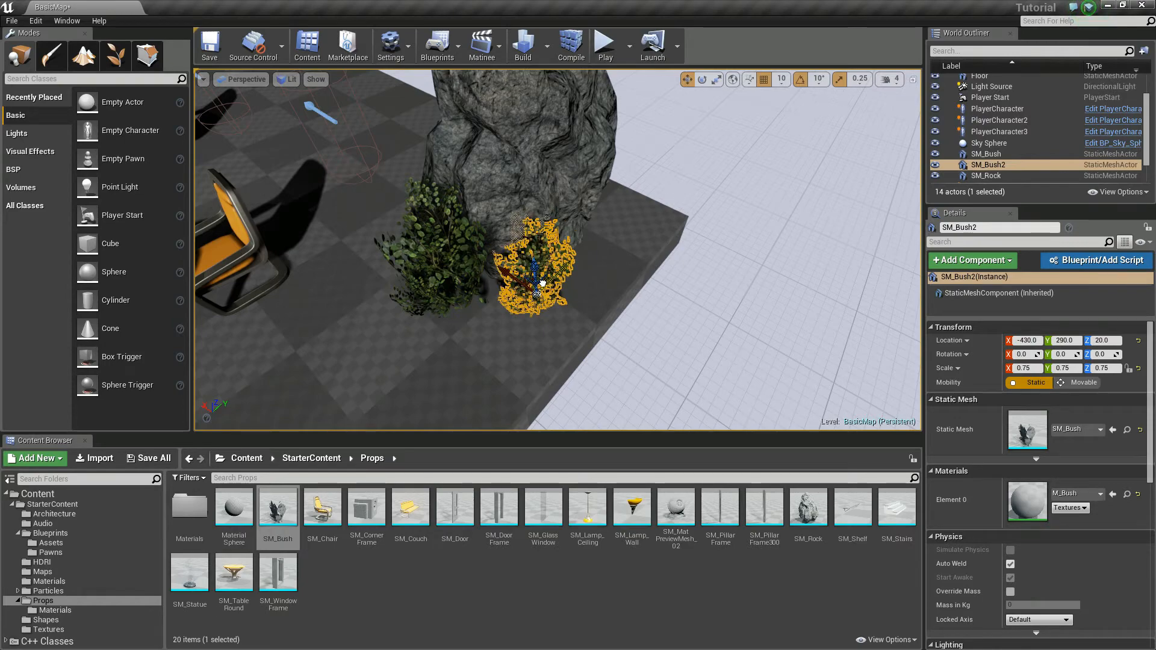
pyautogui.moveTo(517, 283); pyautogui.dragTo(502, 280)
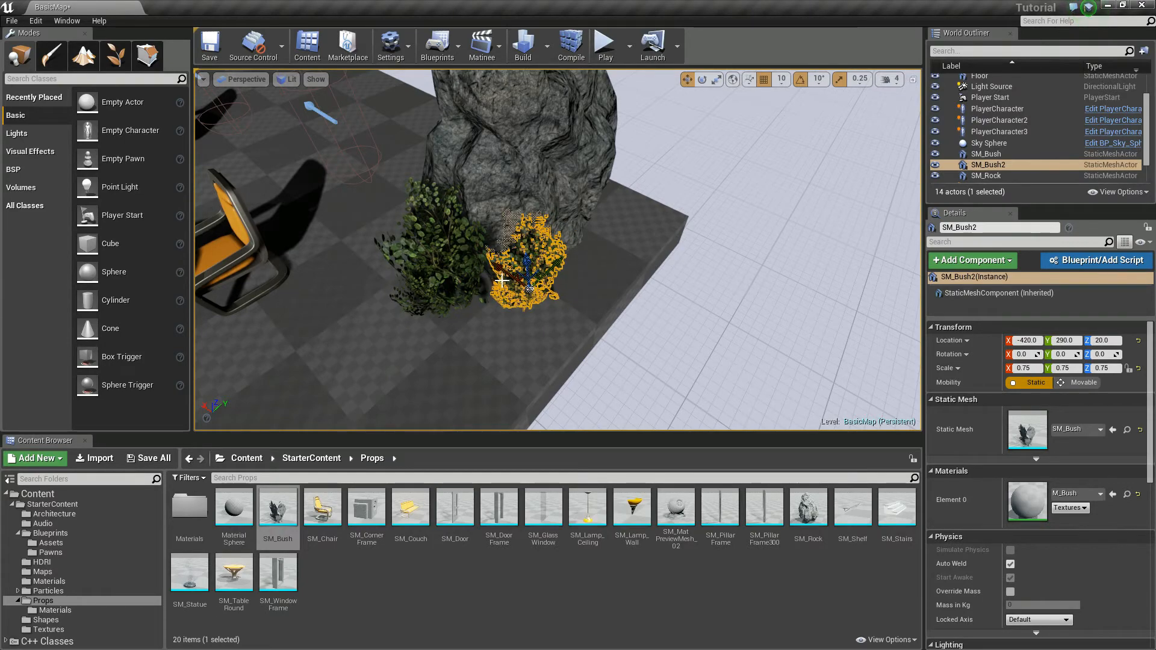
pyautogui.press('s')
pyautogui.moveTo(624, 265); pyautogui.dragTo(668, 265, button='right')
pyautogui.click(716, 193)
# Step: Convert the rock and both bushes into a blueprint class named Terrain_Veg in the Content folder, and save it together with BasicMap
pyautogui.press('w')
pyautogui.press('s')
pyautogui.press('w')
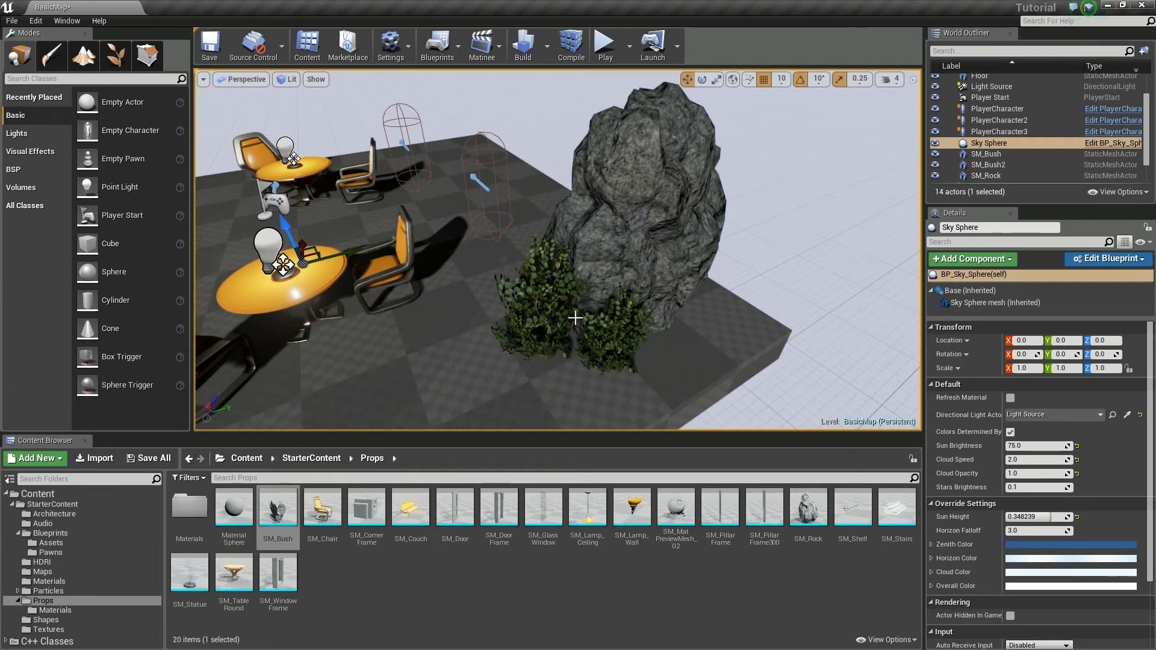
pyautogui.click(544, 311)
pyautogui.keyDown('ctrl'); pyautogui.click(625, 335); pyautogui.keyUp('ctrl')
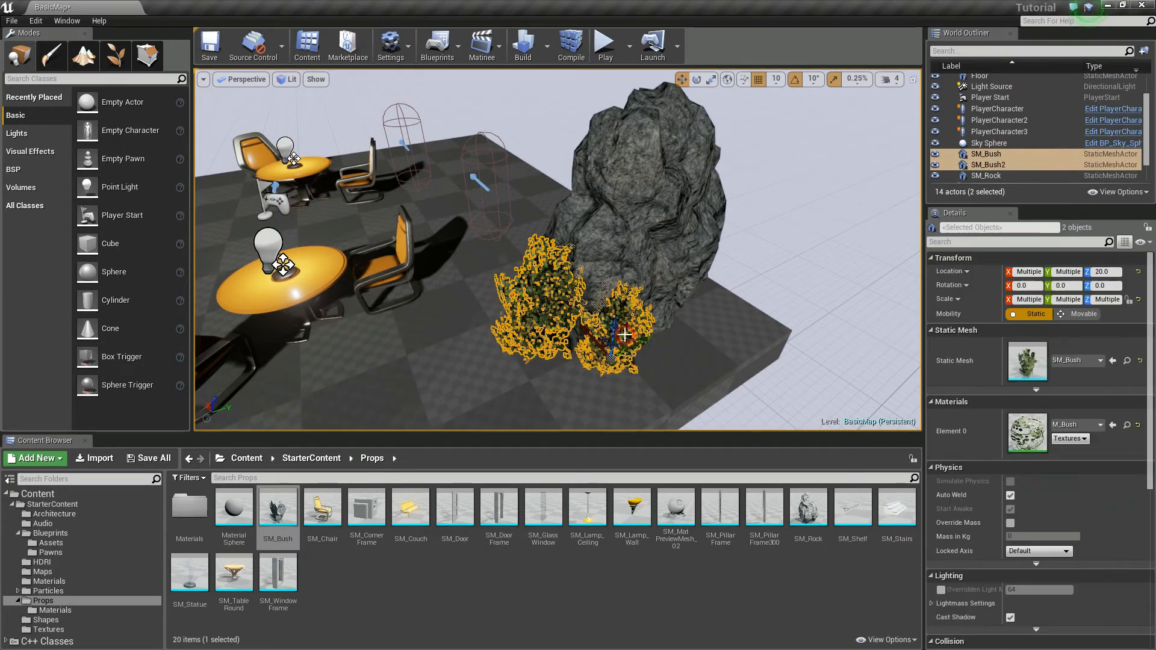
pyautogui.keyDown('ctrl'); pyautogui.click(634, 241); pyautogui.keyUp('ctrl')
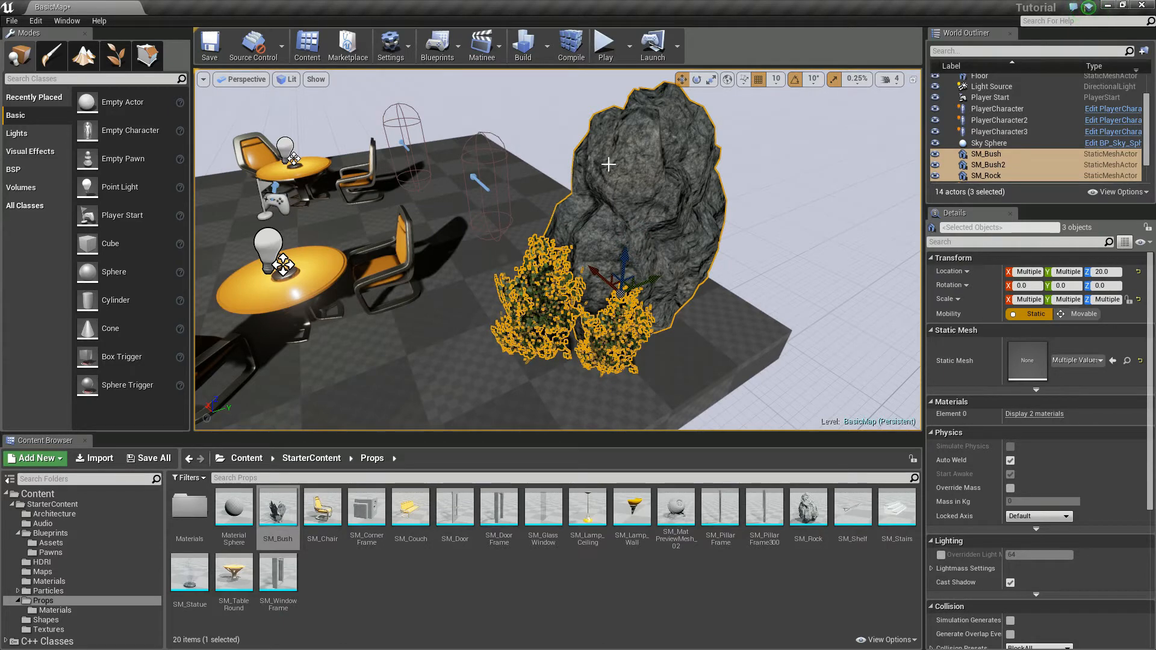
pyautogui.click(458, 45)
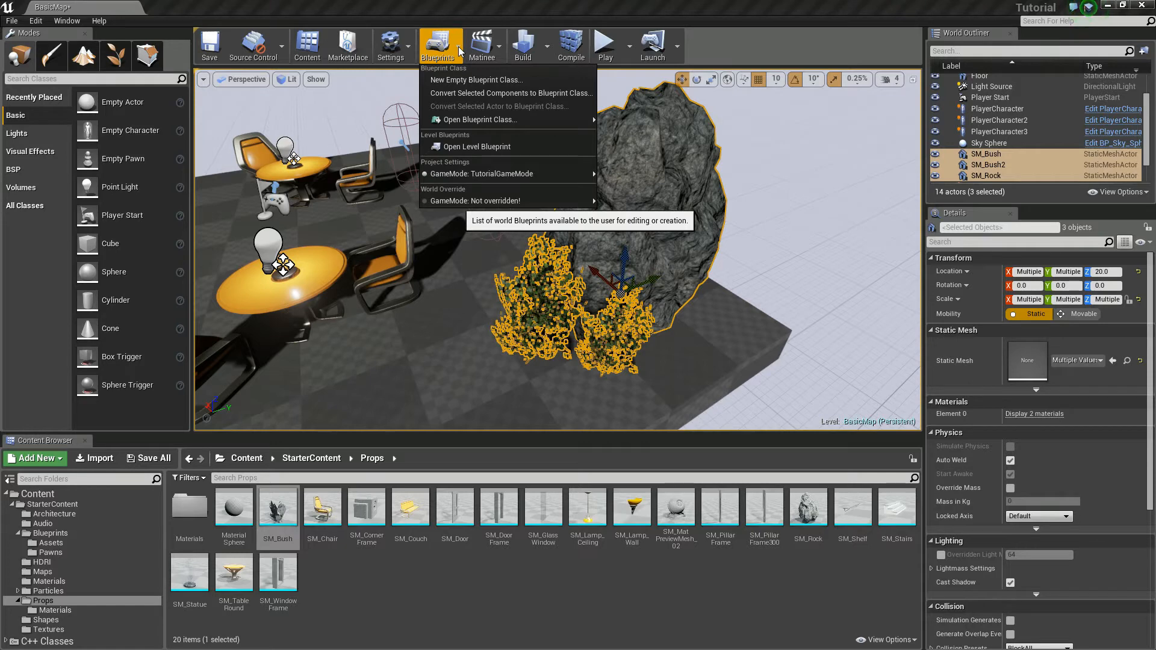
pyautogui.click(453, 93)
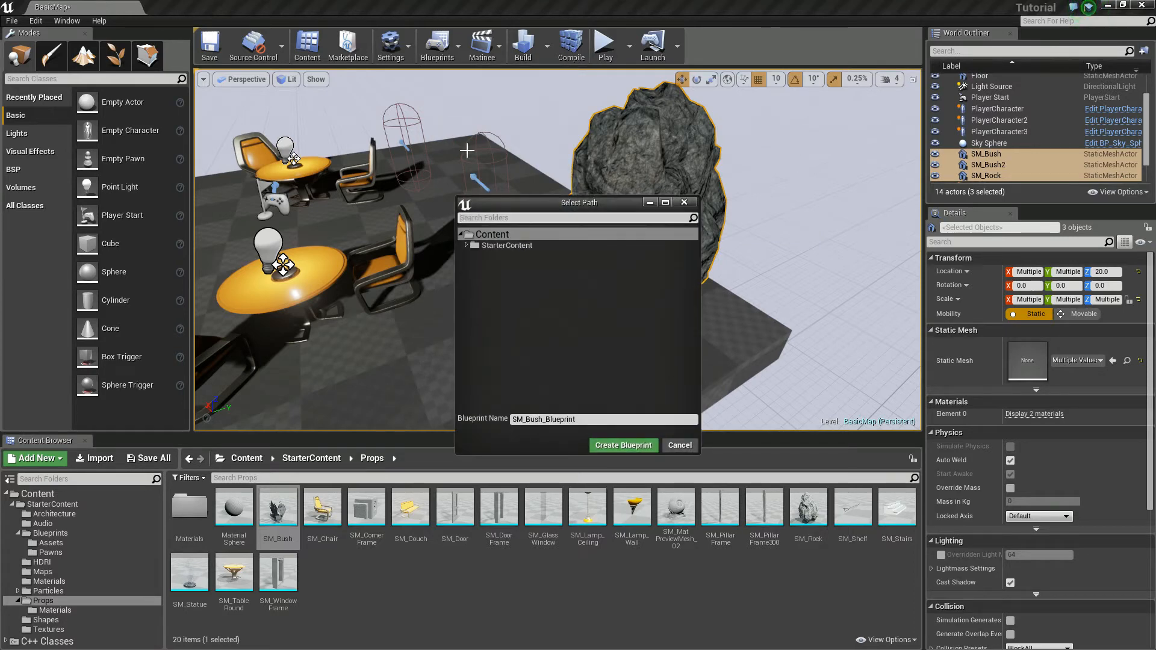
pyautogui.moveTo(577, 420); pyautogui.dragTo(407, 412)
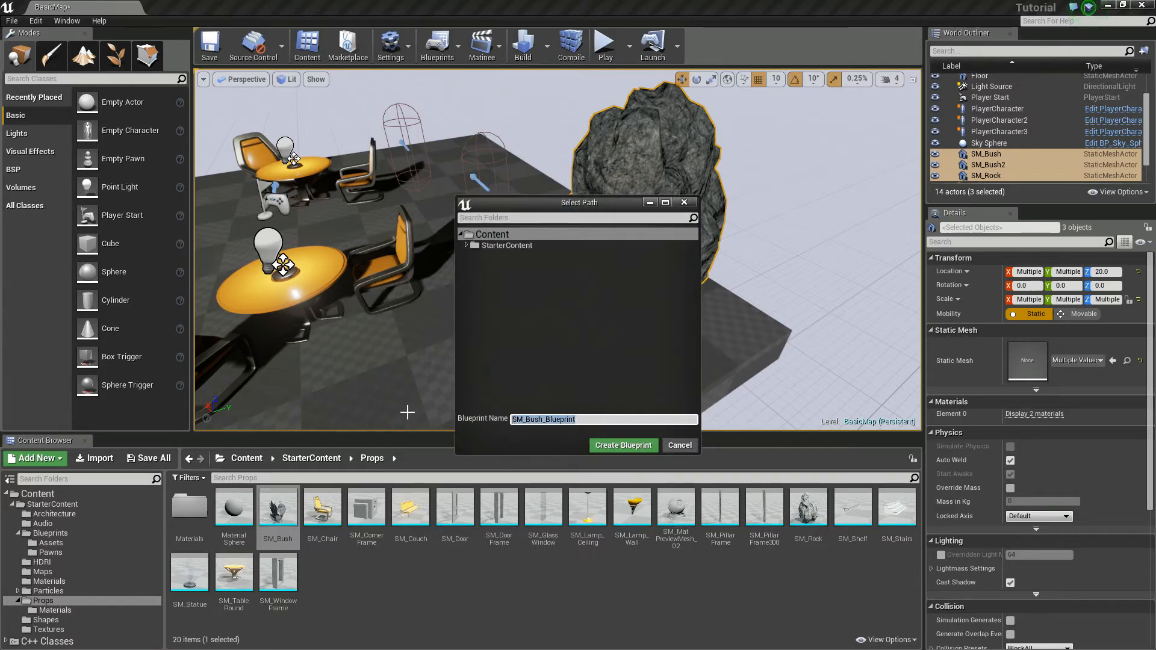
pyautogui.write('Terrain_Veg')
pyautogui.click(634, 448)
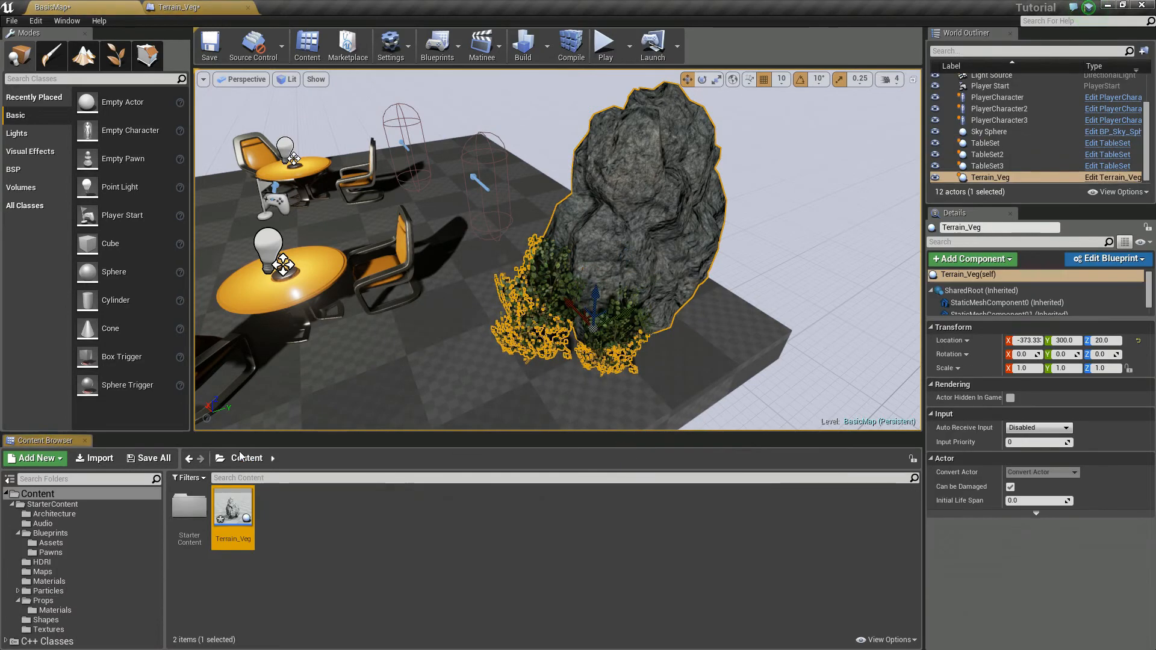
pyautogui.click(149, 459)
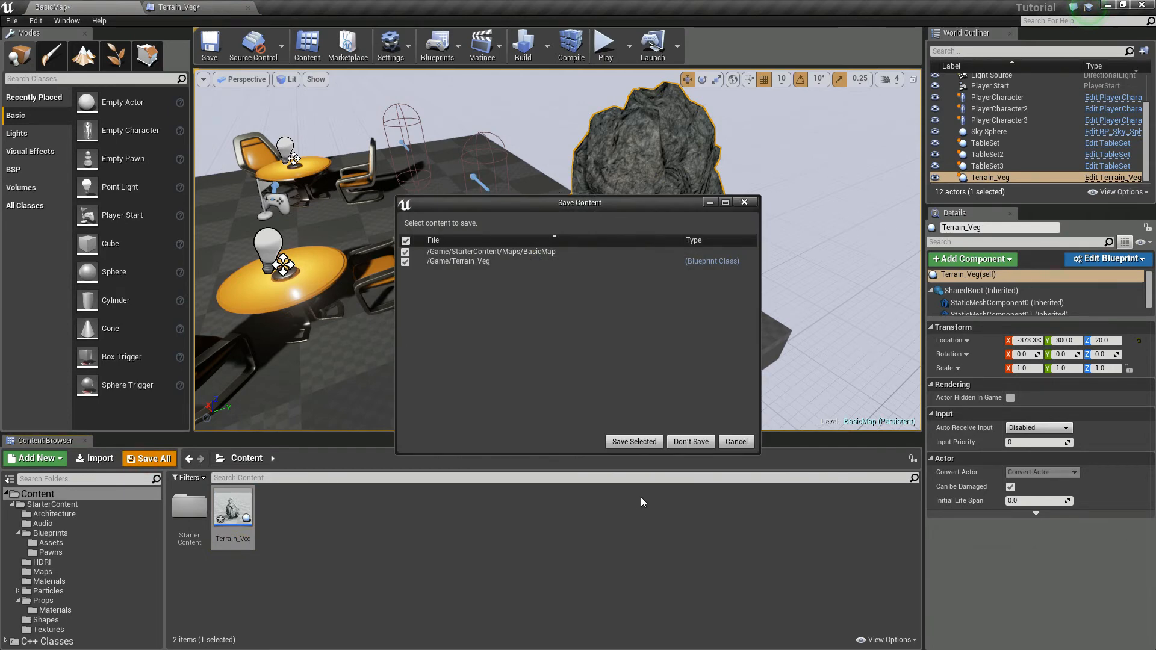
pyautogui.click(634, 442)
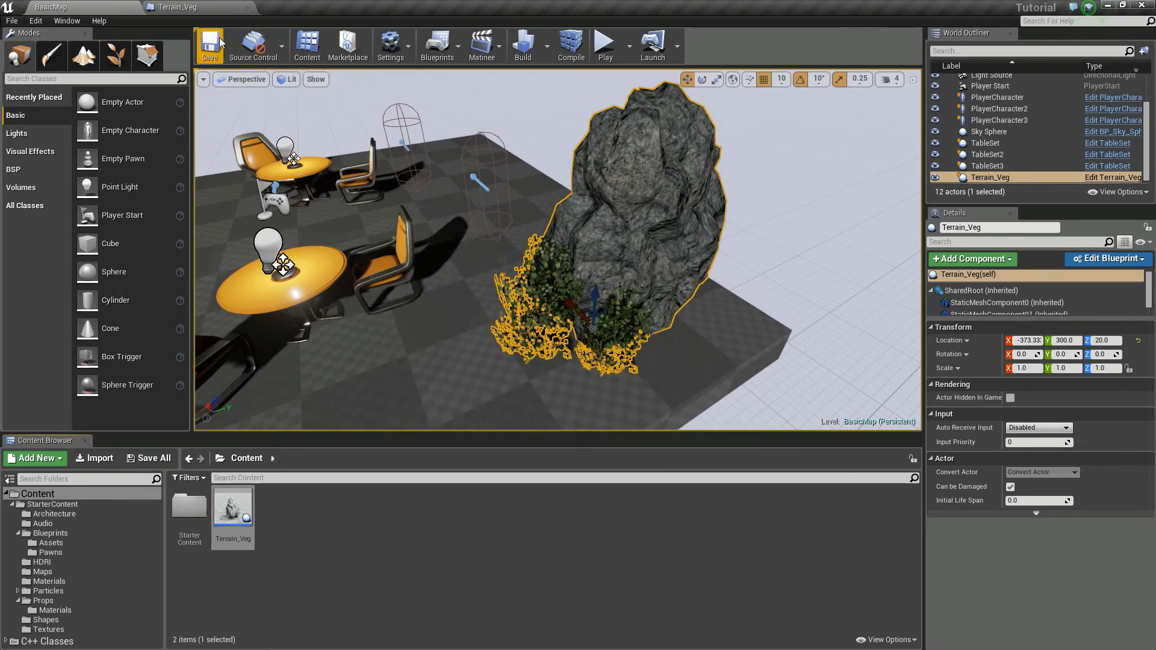
# Step: Place a second Terrain_Veg instance on the floor at X -30, Y 330 and scale it uniformly to 1.5
pyautogui.scroll(-5, 408, 382)
pyautogui.moveTo(411, 381)
pyautogui.mouseDown(button='right')
pyautogui.moveTo(452, 319)
pyautogui.moveTo(461, 416)
pyautogui.moveTo(411, 382)
pyautogui.mouseUp(button='right')
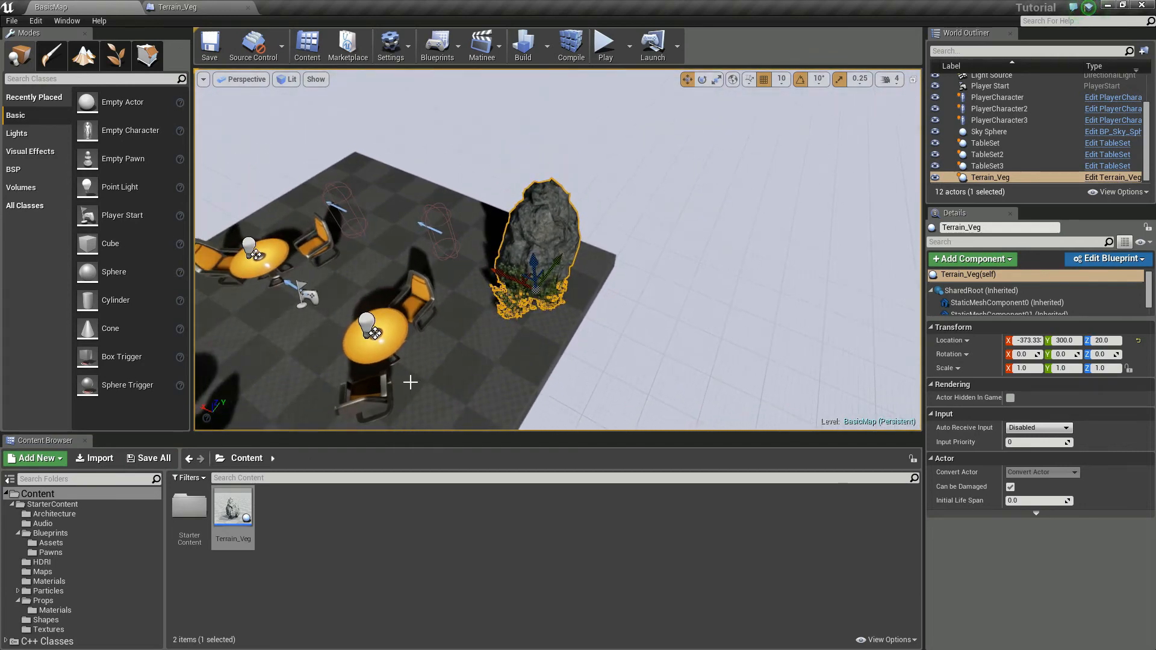
pyautogui.moveTo(482, 370)
pyautogui.mouseDown(button='right')
pyautogui.moveTo(521, 334)
pyautogui.moveTo(448, 361)
pyautogui.moveTo(497, 376)
pyautogui.moveTo(482, 370)
pyautogui.mouseUp(button='right')
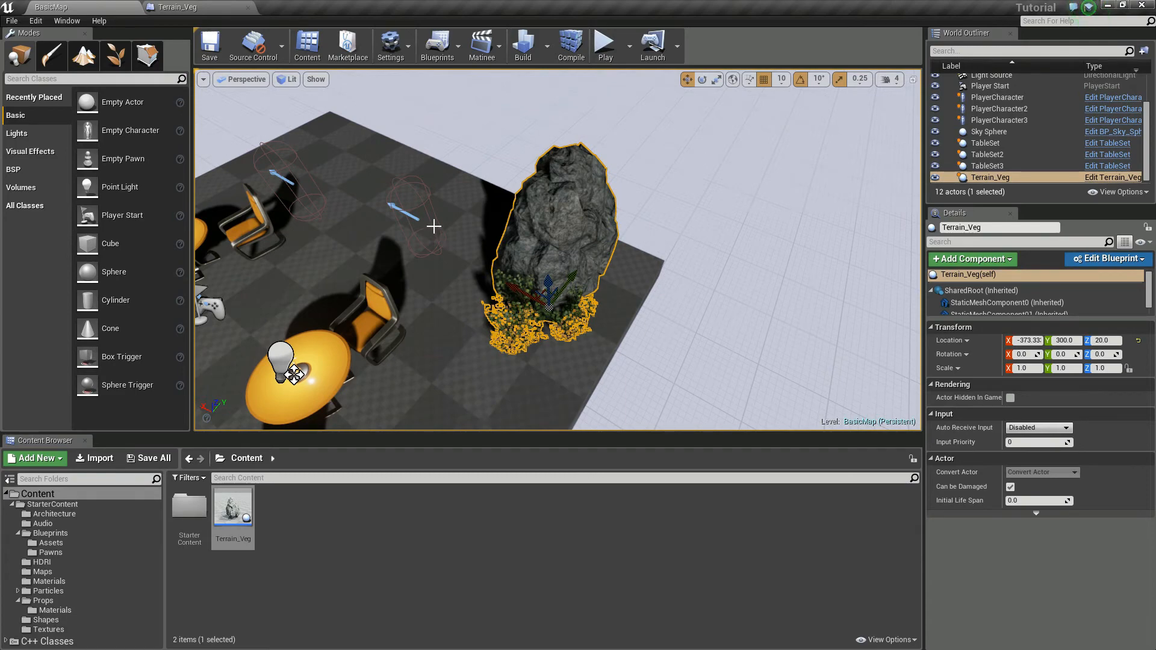
pyautogui.moveTo(464, 188)
pyautogui.mouseDown(button='right')
pyautogui.moveTo(395, 154)
pyautogui.moveTo(386, 172)
pyautogui.moveTo(518, 213)
pyautogui.moveTo(542, 193)
pyautogui.moveTo(463, 191)
pyautogui.mouseUp(button='right')
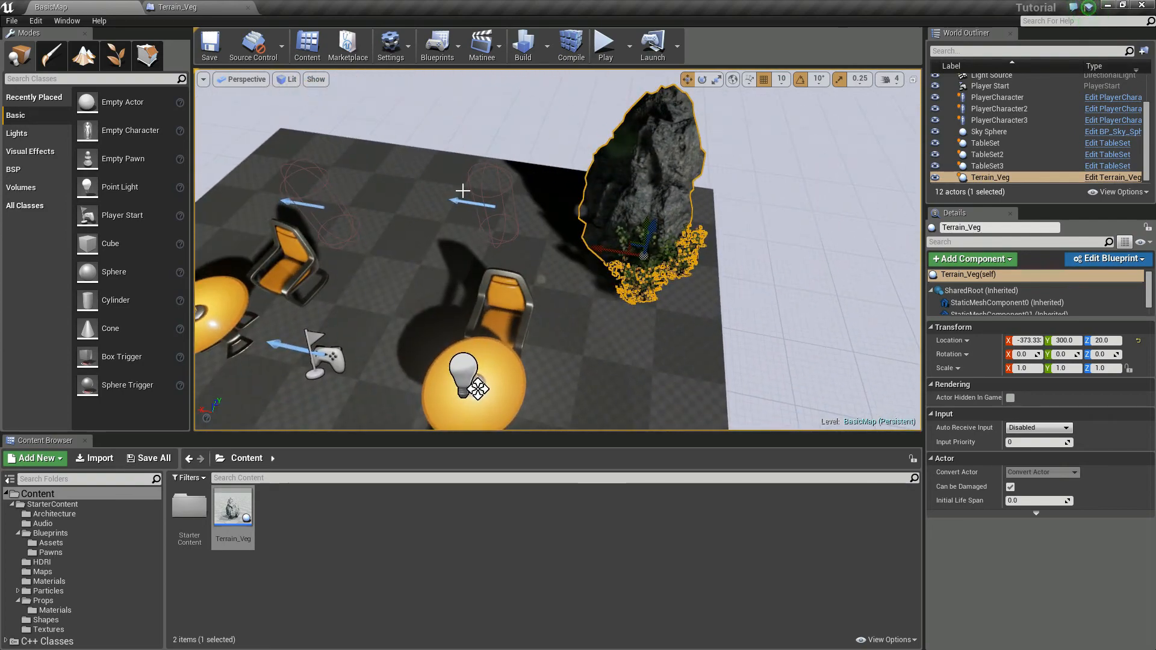
pyautogui.moveTo(463, 191); pyautogui.dragTo(510, 207, button='right')
pyautogui.moveTo(230, 525); pyautogui.dragTo(476, 223)
pyautogui.press('f')
pyautogui.press('e')
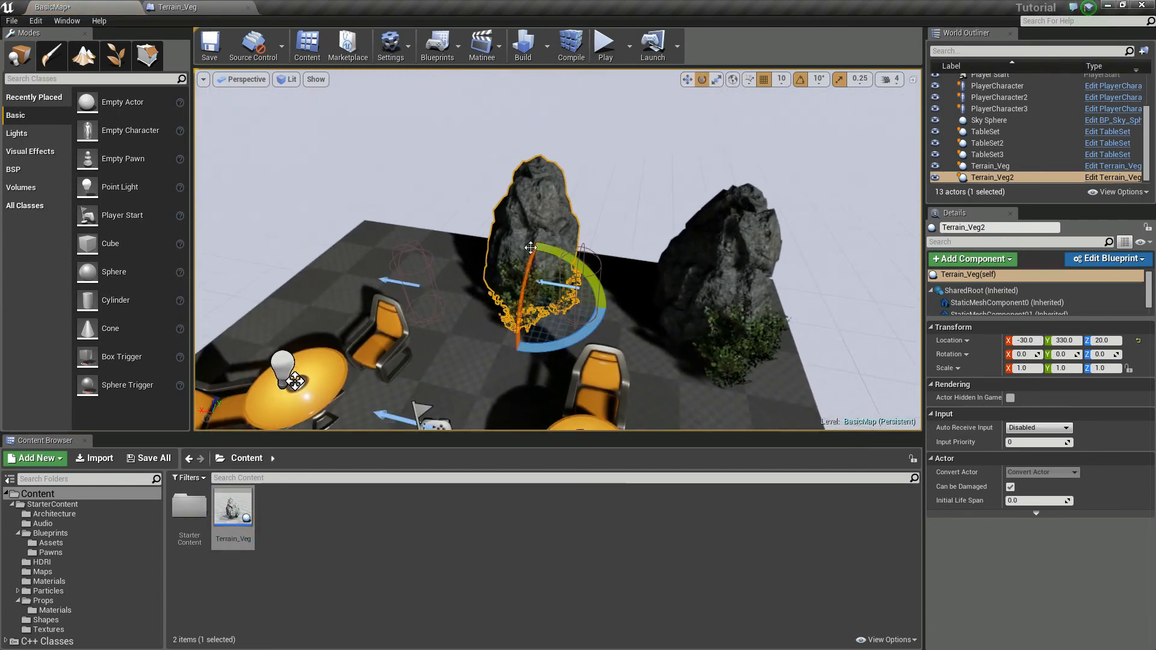
pyautogui.press('r')
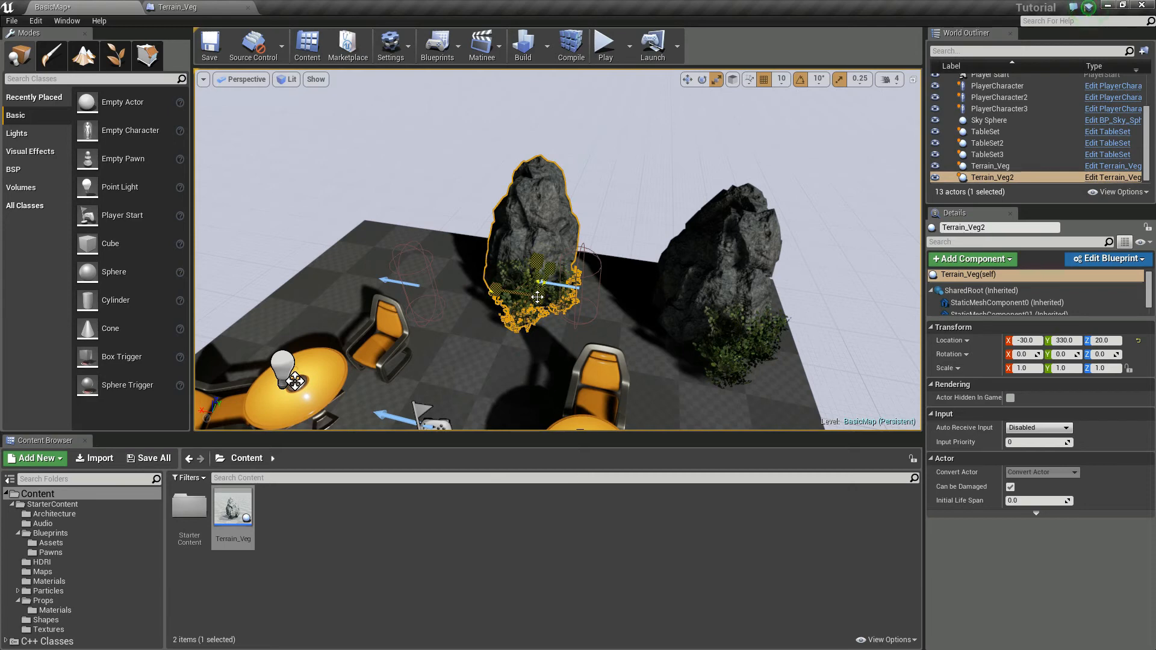
pyautogui.moveTo(538, 297); pyautogui.dragTo(538, 267)
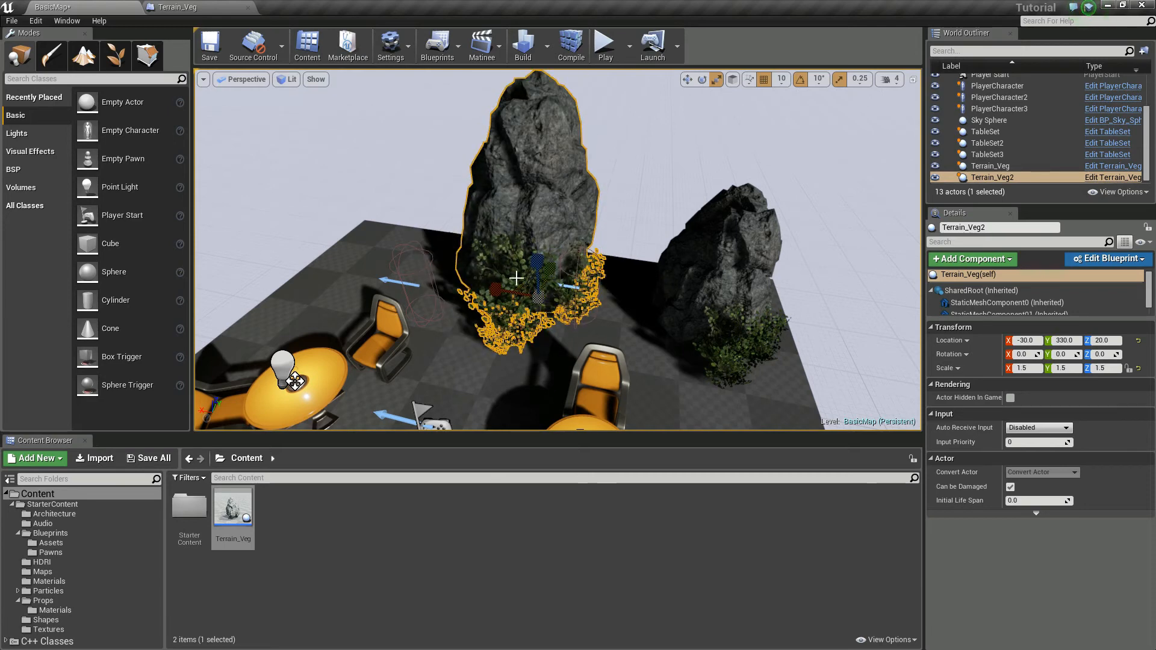
# Step: Rotate the second Terrain_Veg about 30 degrees around Z and move it to X -120, Y 330, beside the first rock
pyautogui.press('w')
pyautogui.moveTo(508, 300); pyautogui.dragTo(594, 297)
pyautogui.press('e')
pyautogui.moveTo(584, 349)
pyautogui.mouseDown()
pyautogui.moveTo(512, 351)
pyautogui.moveTo(597, 351)
pyautogui.mouseUp()
pyautogui.press('w')
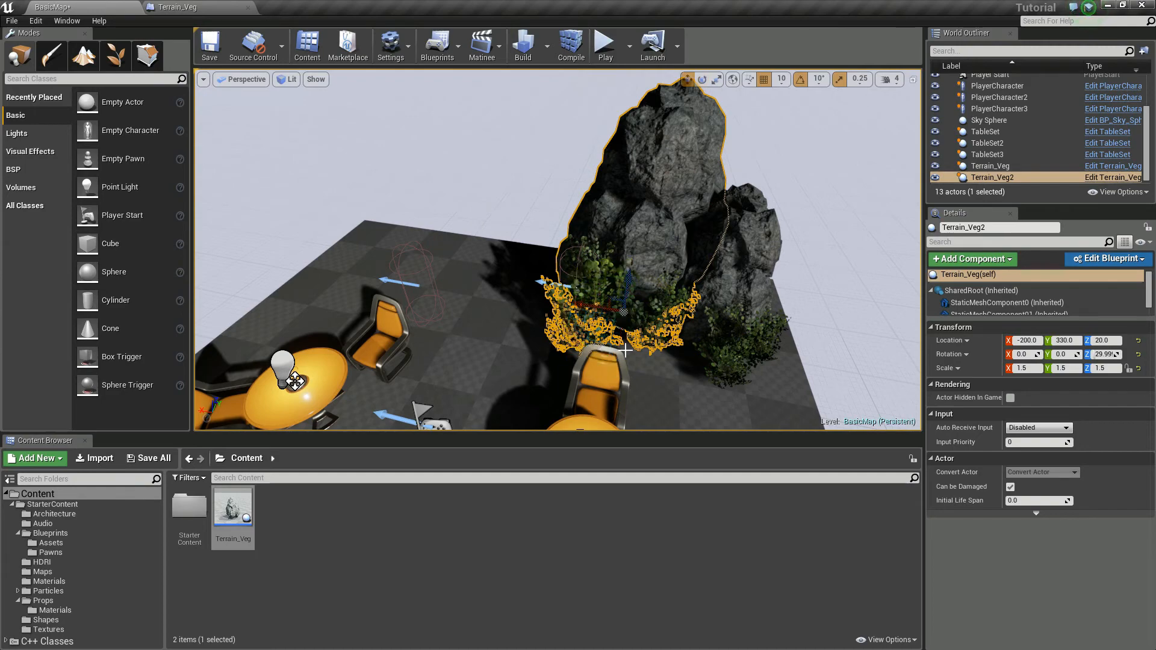
pyautogui.moveTo(613, 311); pyautogui.dragTo(587, 303)
# Step: Examine the arrangement of the table sets and the two rock formations from several angles
pyautogui.moveTo(377, 223)
pyautogui.mouseDown(button='right')
pyautogui.moveTo(331, 230)
pyautogui.moveTo(378, 223)
pyautogui.mouseUp(button='right')
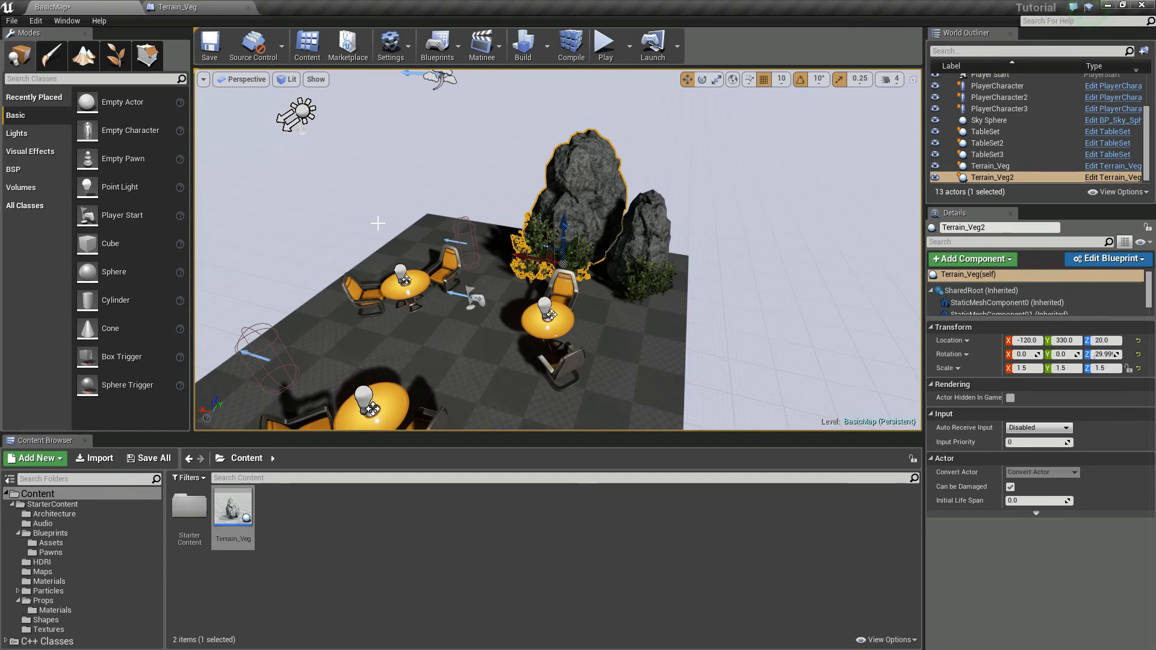
pyautogui.moveTo(558, 250); pyautogui.dragTo(530, 247, button='right')
pyautogui.moveTo(368, 196); pyautogui.dragTo(371, 199, button='right')
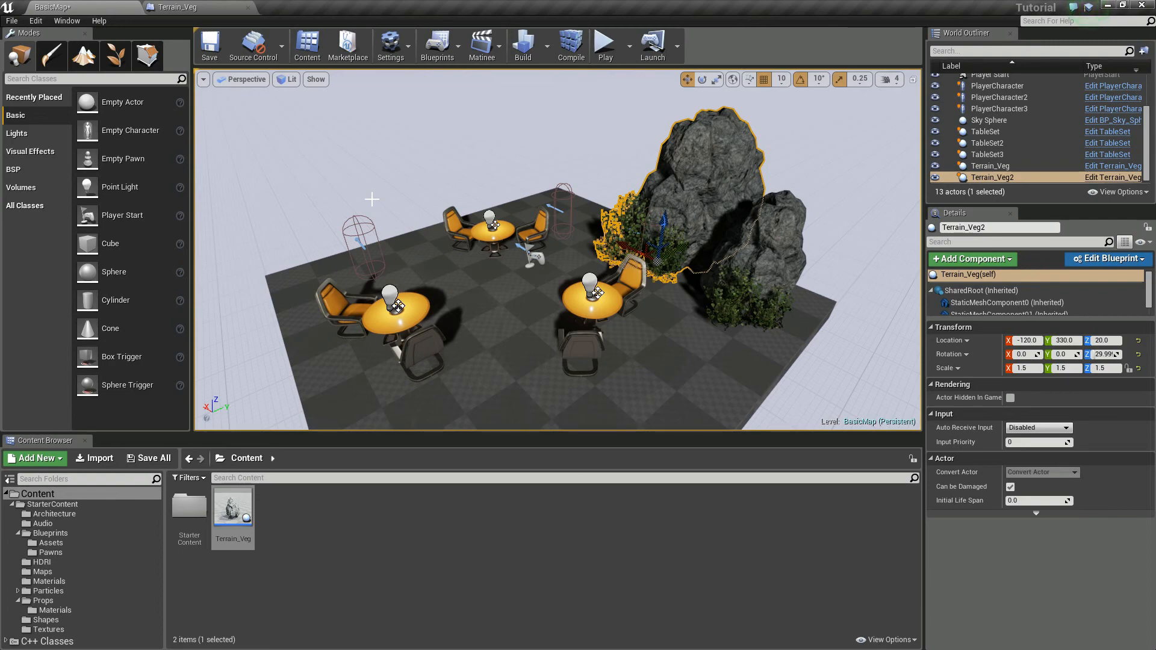
pyautogui.moveTo(639, 297); pyautogui.dragTo(635, 264, button='right')
pyautogui.press('s')
pyautogui.press('w')
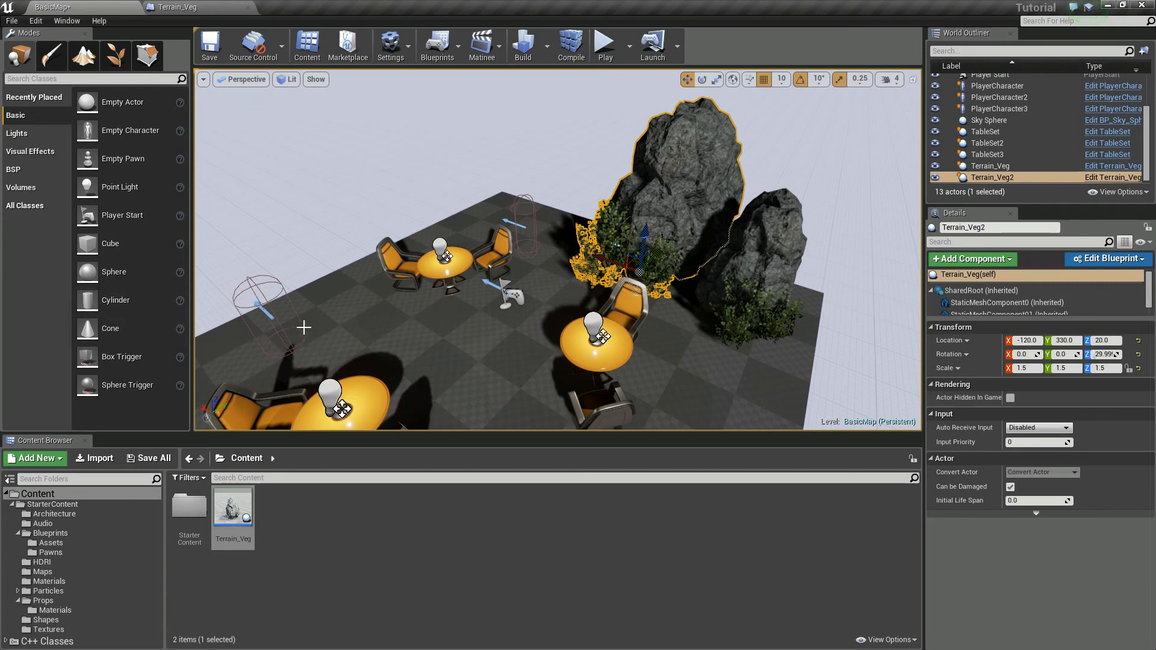
# Step: Select the PlayerCharacter capsule standing near the floor's edge behind the table sets
pyautogui.click(269, 314)
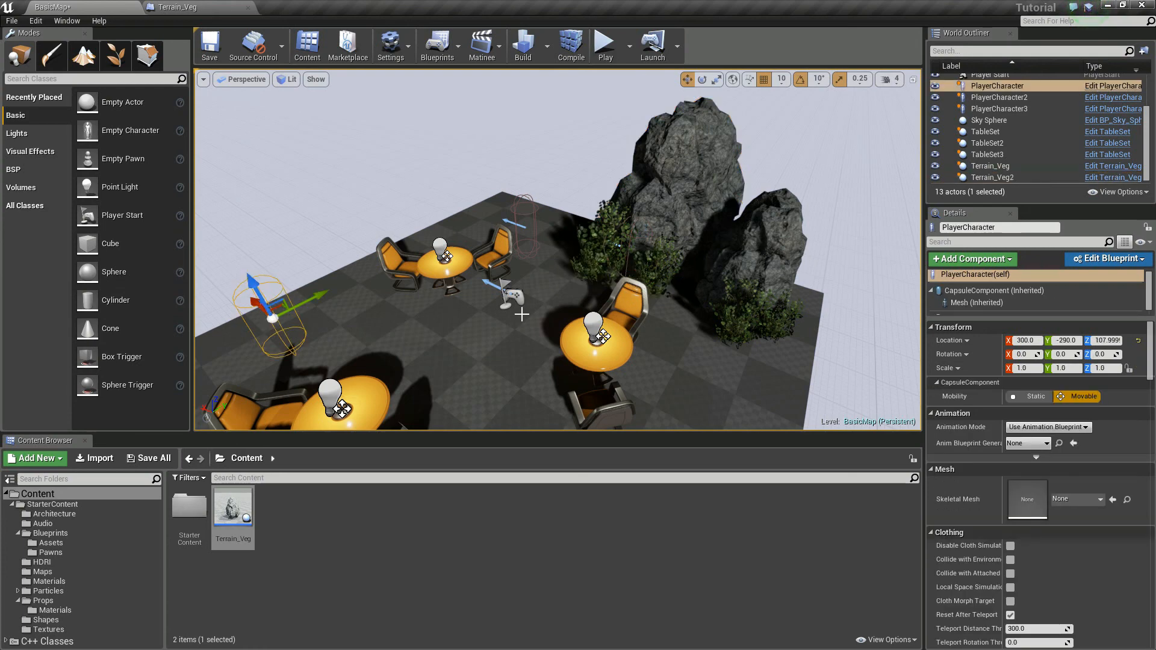